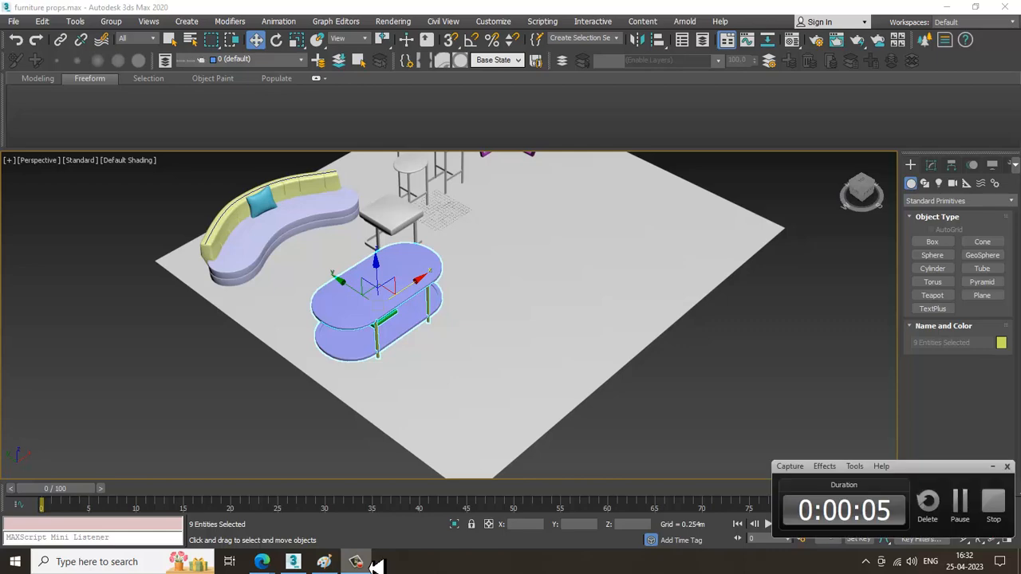
Open the wooden oval coffee table image (Natural+Anya+Mango+Wood) from the Desktop for reference and place it beside the modelled table.
middle_click_drag(641, 327, 547, 334, "alt")
scroll(549, 329, "up", 3)
scroll(539, 336, "up", 3)
scroll(547, 333, "down", 5)
scroll(554, 329, "up", 2)
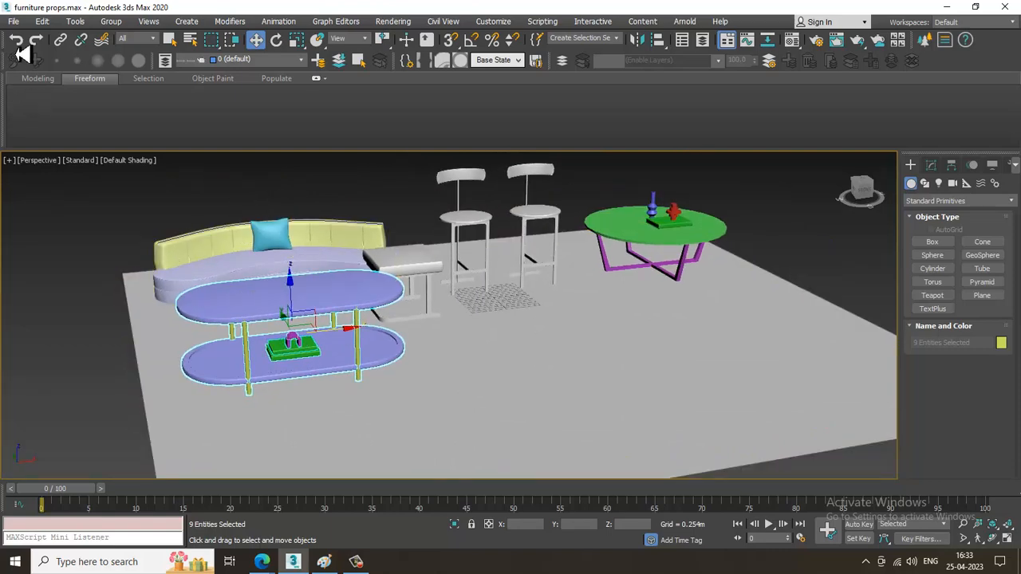
left_click(12, 24)
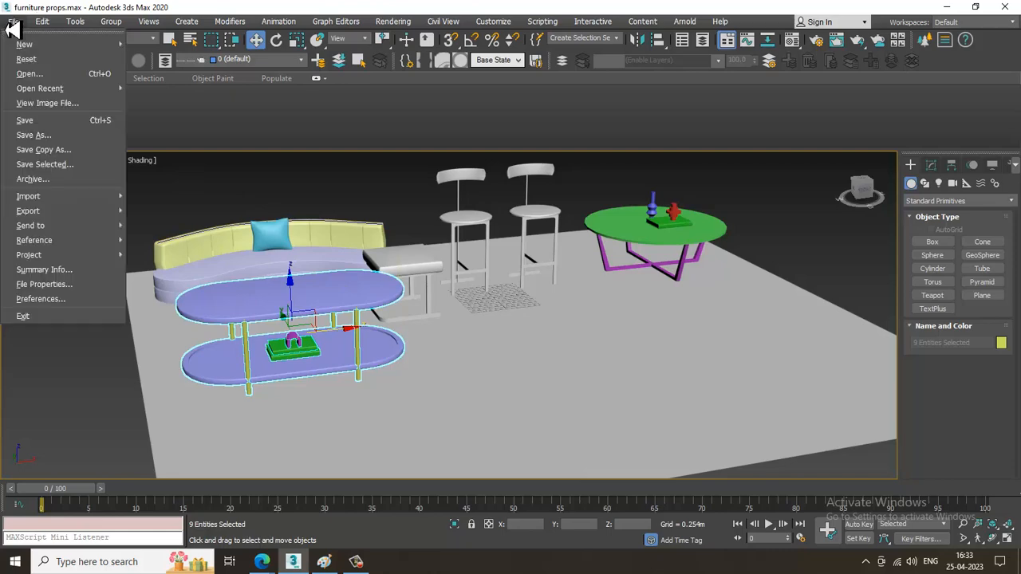
left_click(68, 103)
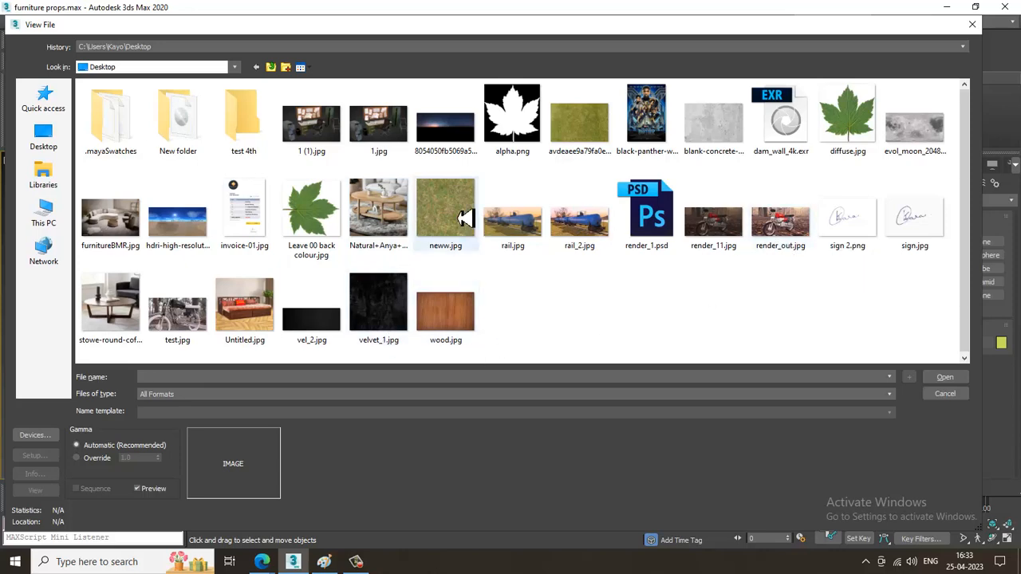
left_click(391, 211)
double_click(391, 212)
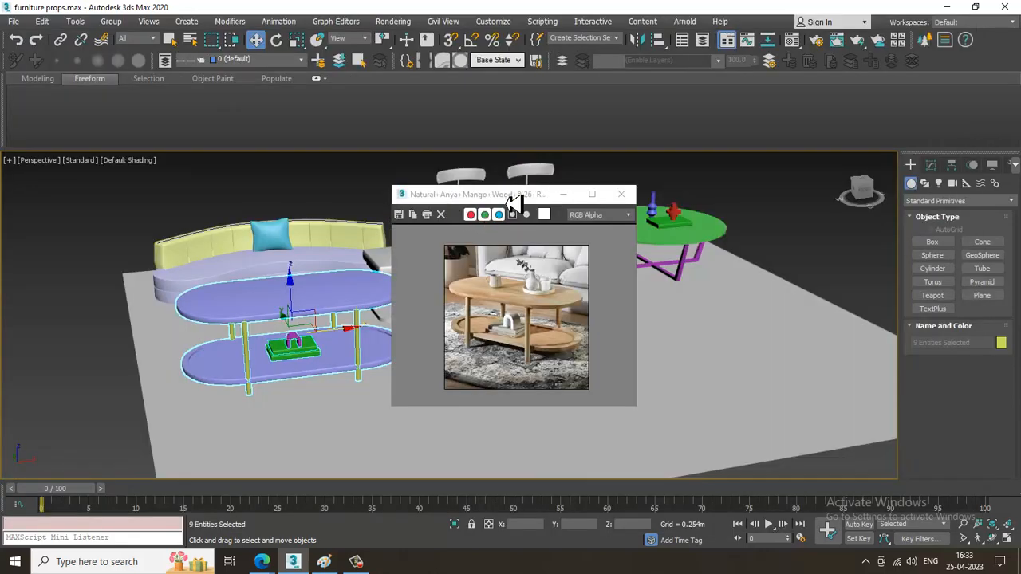
left_click_drag(513, 199, 128, 120)
Create a cylinder with a radius of about 1.03 m and a height of about 0.13 m on the oval tabletop, using AutoGrid.
scroll(148, 209, "up", 1)
middle_click_drag(499, 266, 652, 275)
scroll(647, 278, "up", 5)
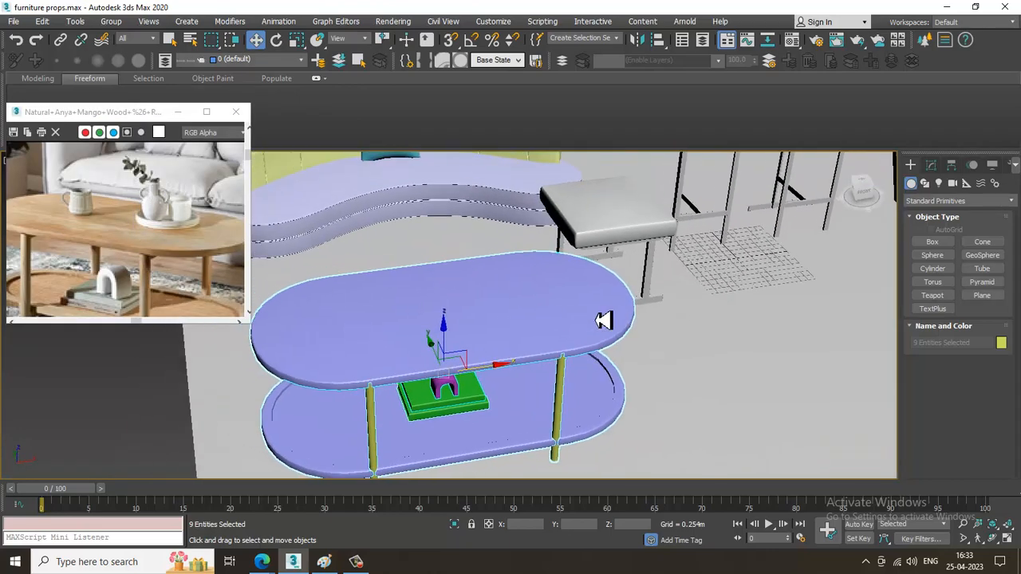
middle_click_drag(604, 320, 679, 322, "alt")
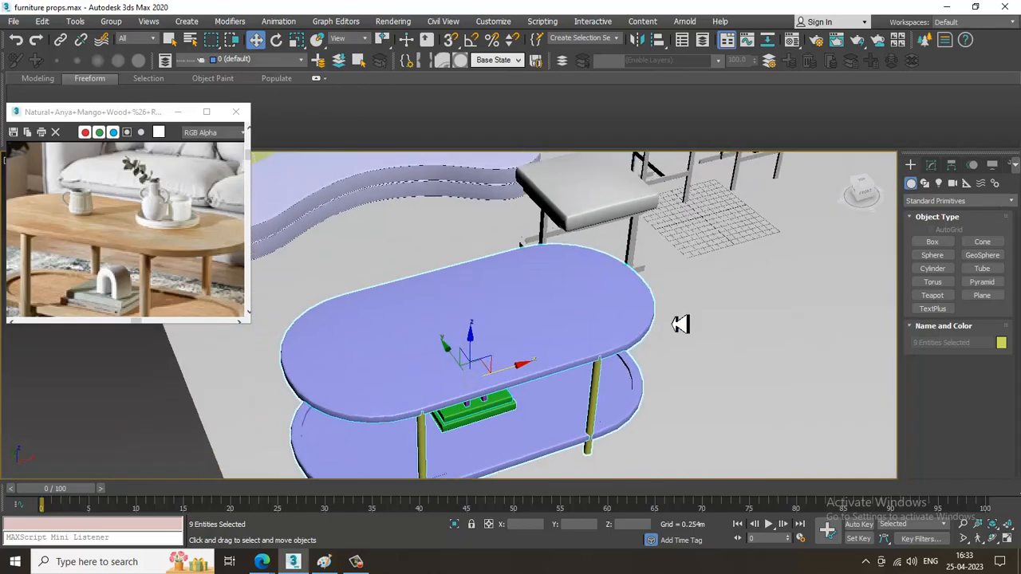
left_click(944, 272)
left_click(941, 231)
scroll(535, 383, "up", 2)
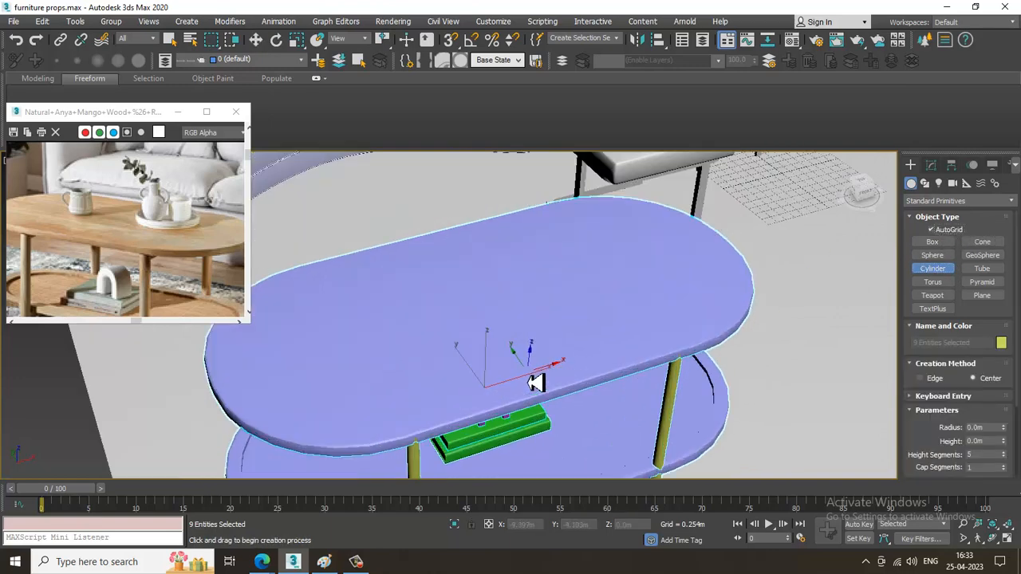
left_click_drag(546, 293, 585, 312)
left_click(590, 319)
middle_click_drag(590, 319, 579, 269, "alt")
key("w")
Level the tilted disc in the front view by setting its Z and X rotation to 0.
key("alt+w")
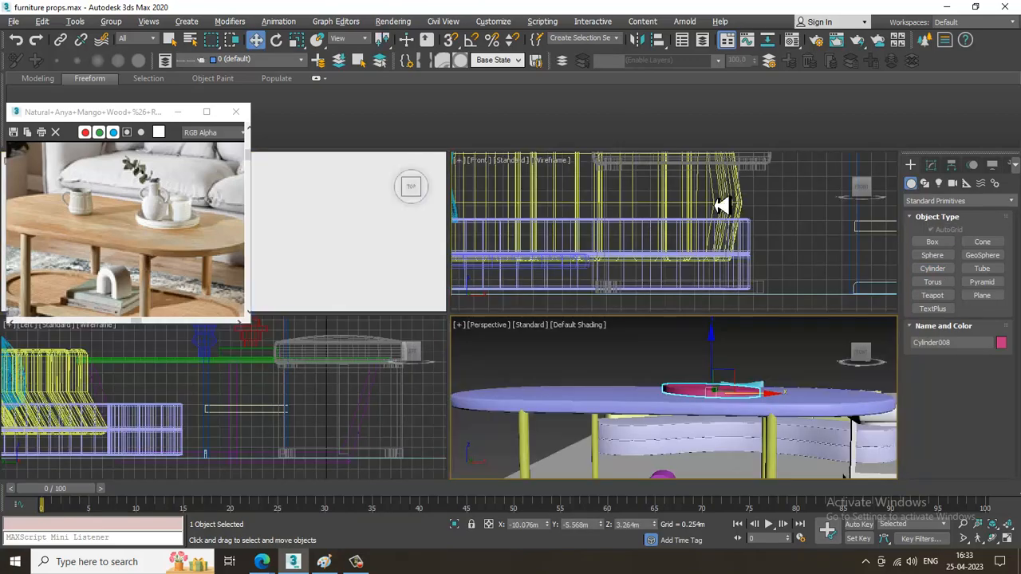
key("alt+w")
scroll(602, 264, "up", 5)
key("e")
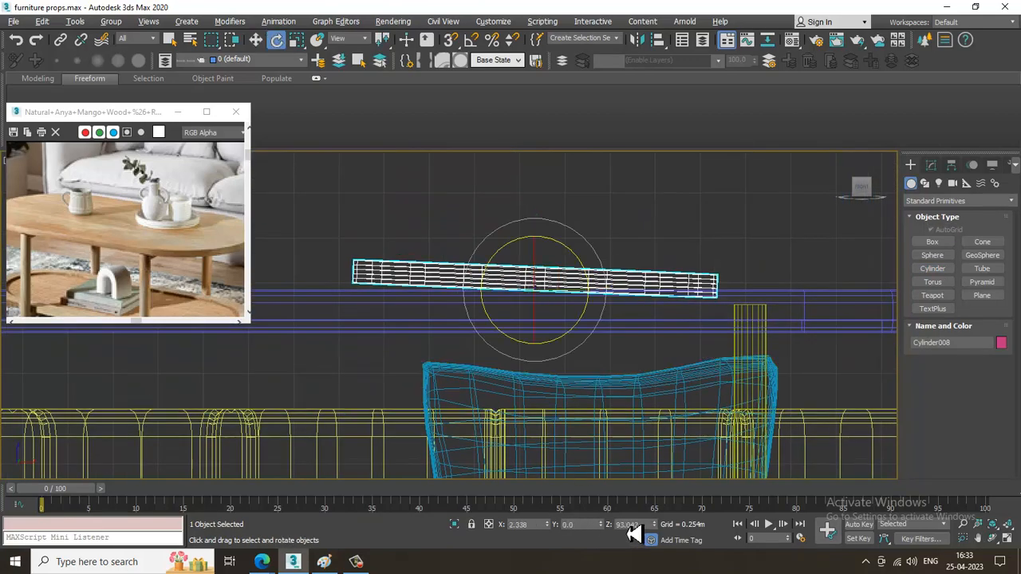
type("90")
key("Return")
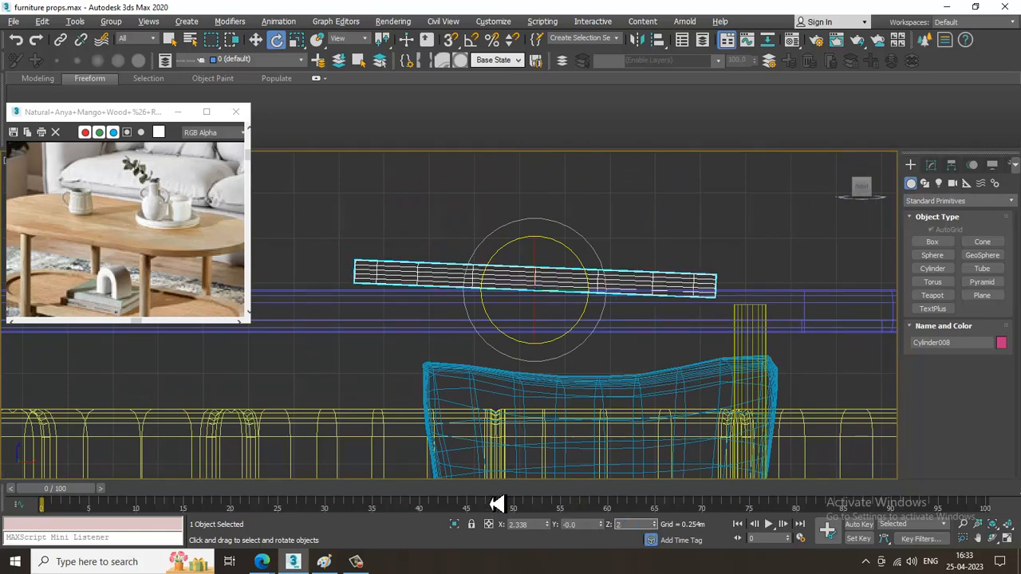
type("0")
key("Return")
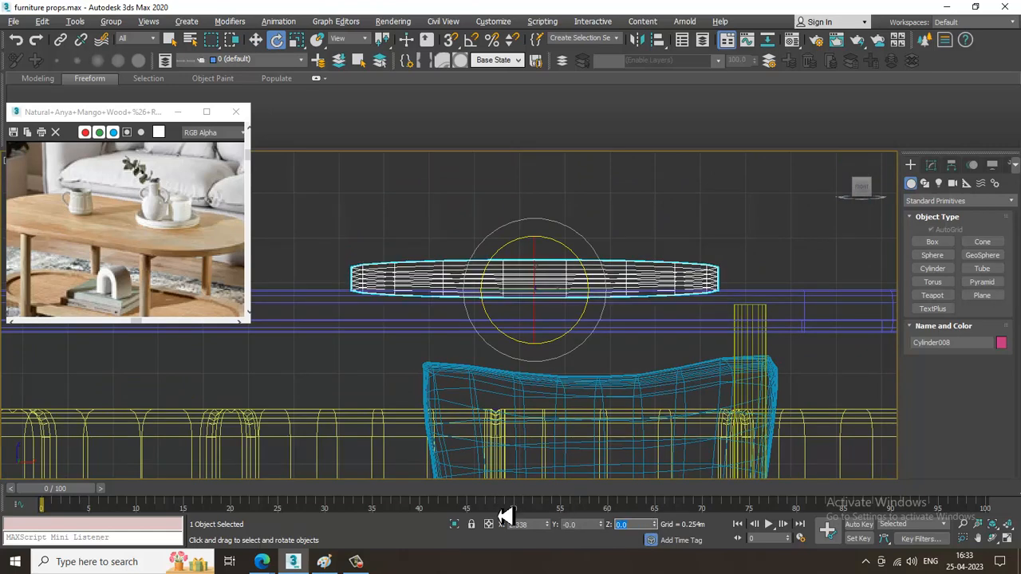
key("Return")
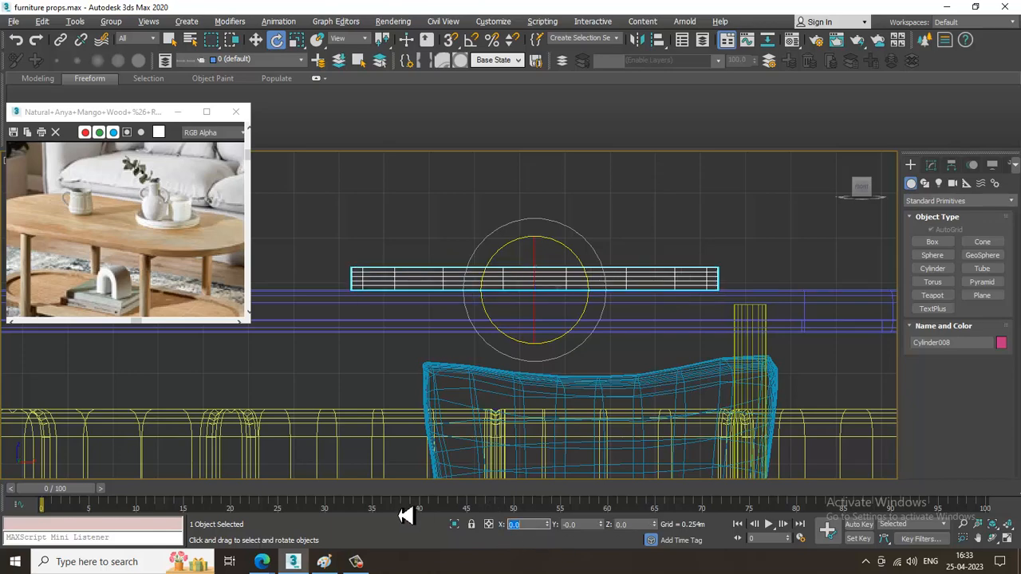
Scale the disc down slightly and uniformly on the tabletop in the perspective view.
middle_click_drag(734, 348, 698, 340)
key("w")
key("alt+w")
middle_click(683, 383)
key("alt+w")
middle_click_drag(530, 287, 516, 331, "alt")
key("r")
left_click_drag(517, 318, 532, 340)
scroll(547, 322, "up", 4)
key("w")
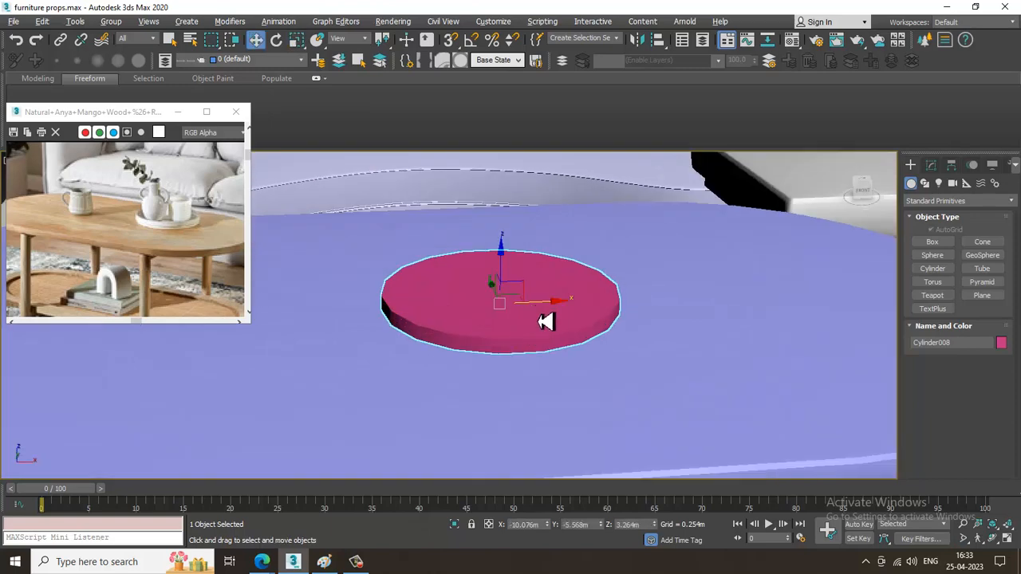
Set the disc's height segments to 3 and convert it to an Editable Poly.
right_click(550, 269)
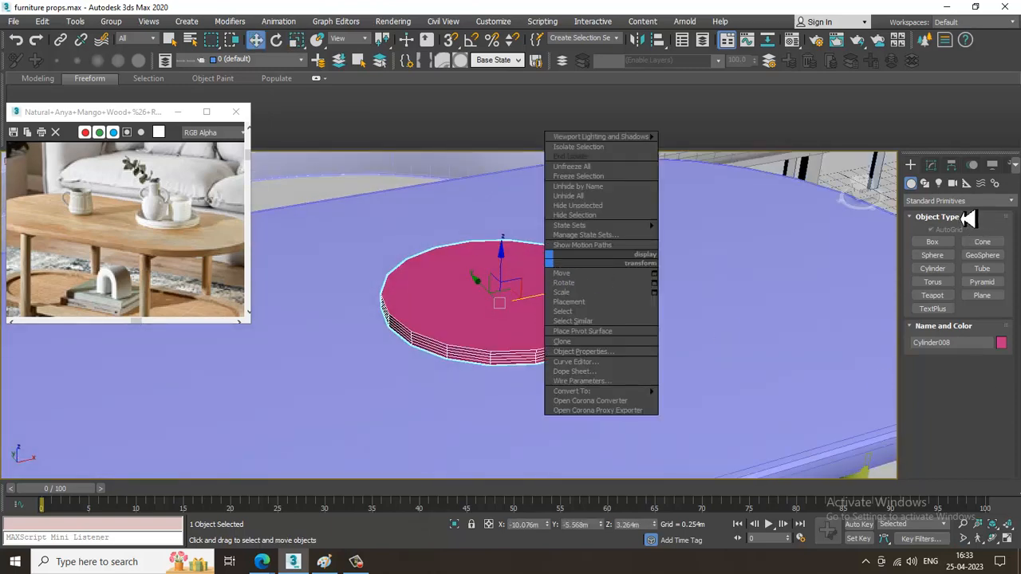
left_click(931, 166)
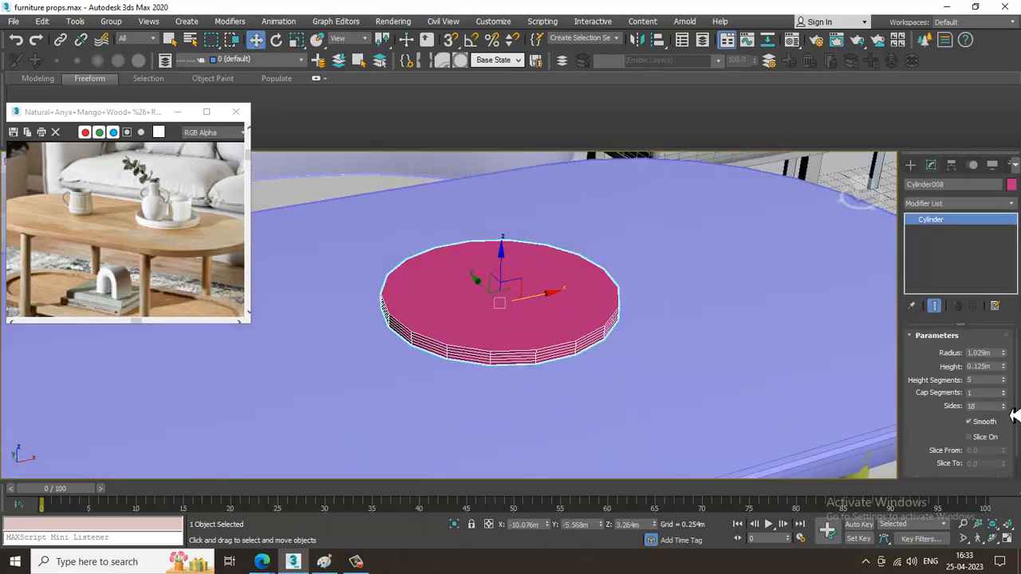
left_click(1003, 383)
left_click(1003, 383)
left_click(1003, 382)
left_click(1002, 382)
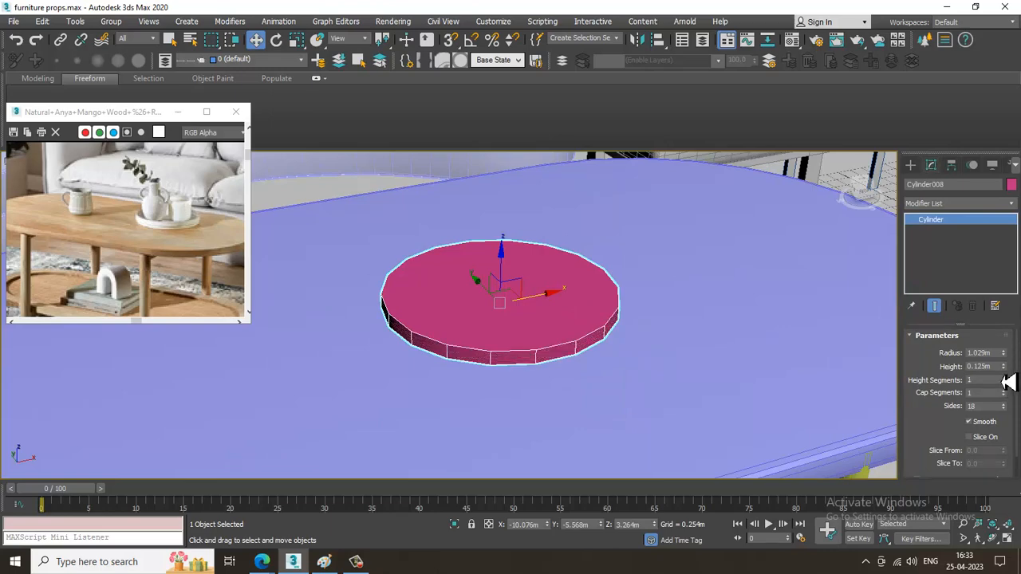
left_click(1002, 377)
right_click(522, 301)
mouse_move(594, 430)
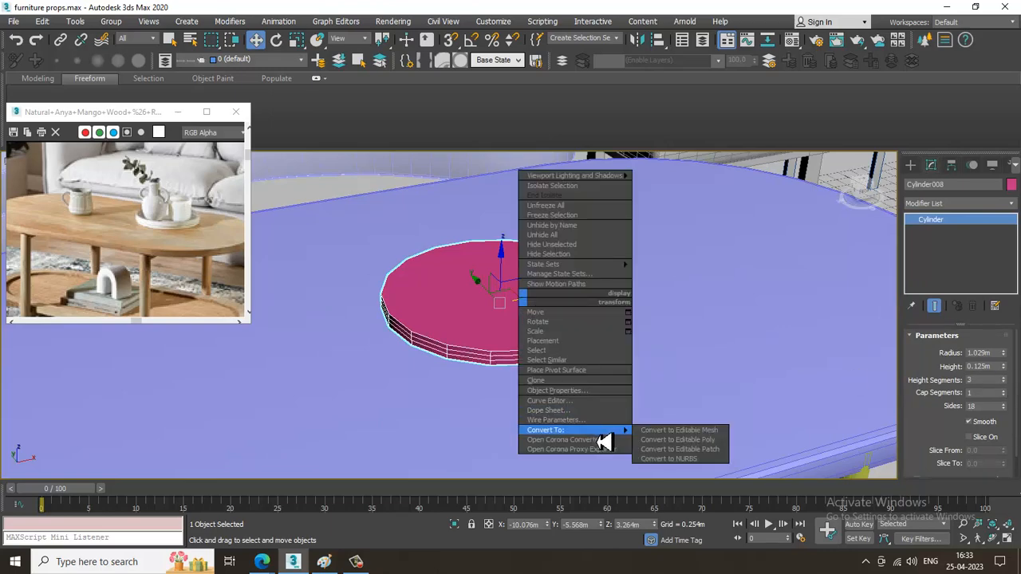
left_click(678, 440)
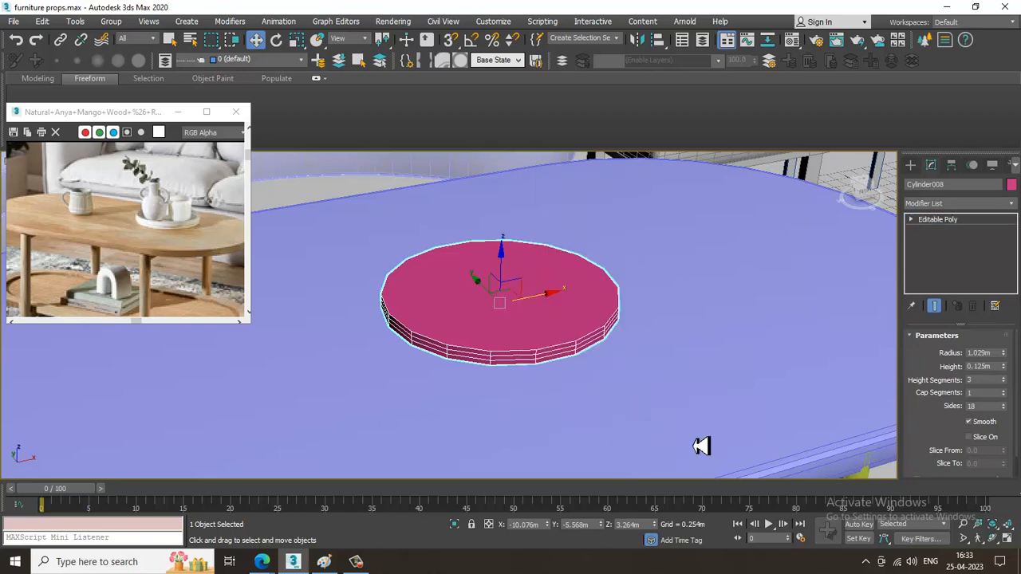
Inset the disc's top polygon by 0.025 m to form a thin rim.
key("4")
left_click(522, 328)
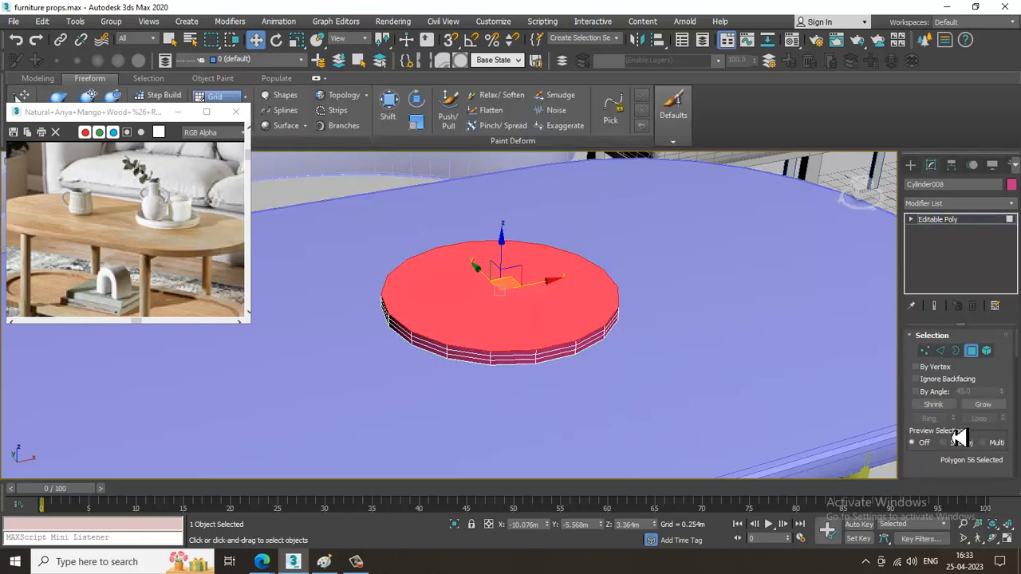
scroll(959, 437, "down", 2)
scroll(957, 399, "down", 2)
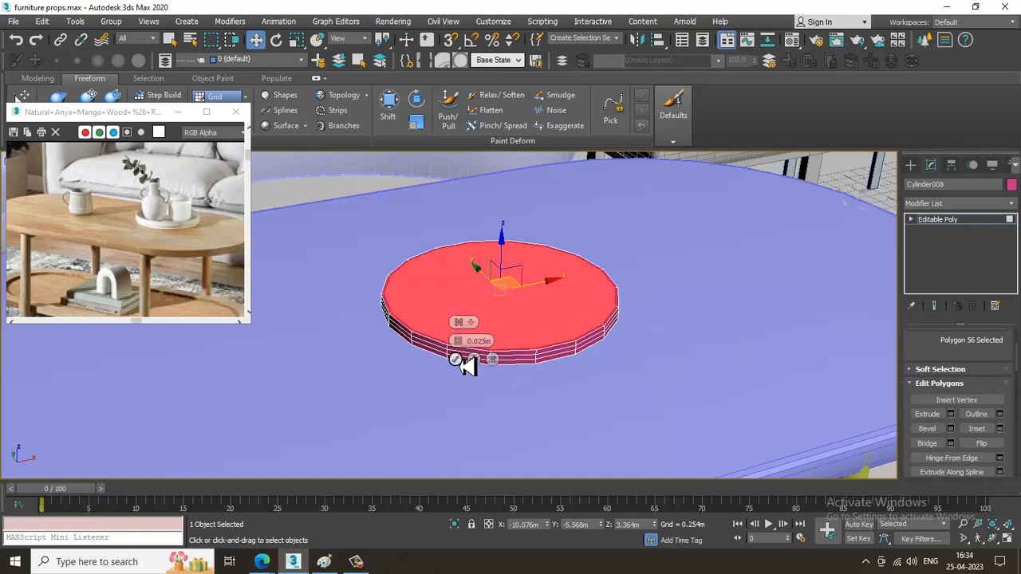
scroll(608, 307, "up", 3)
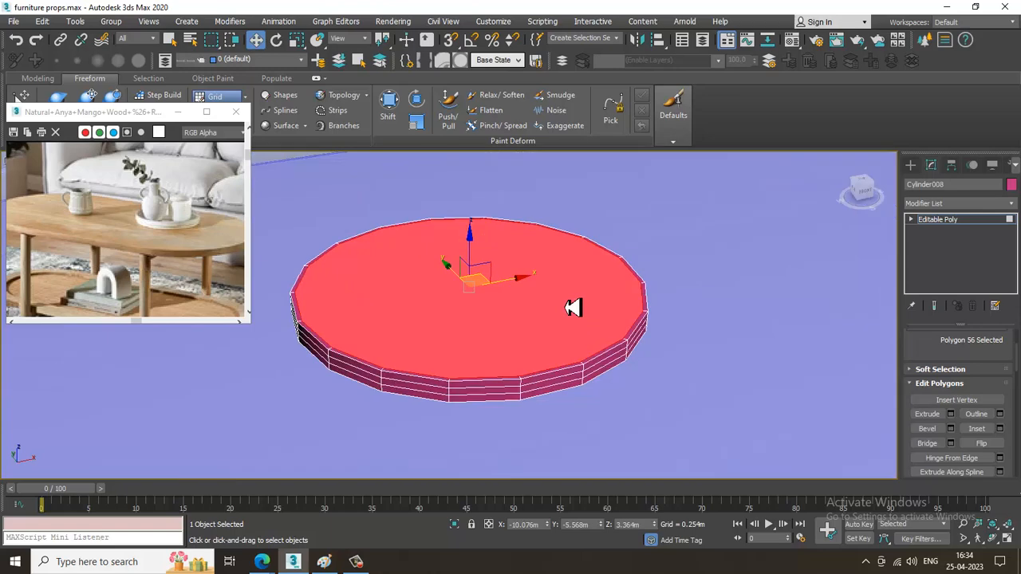
Bevel the inset polygon with a height of -0.118 m and an outline of -0.025 m to hollow out the tray.
left_click(949, 429)
left_click_drag(457, 342, 509, 431)
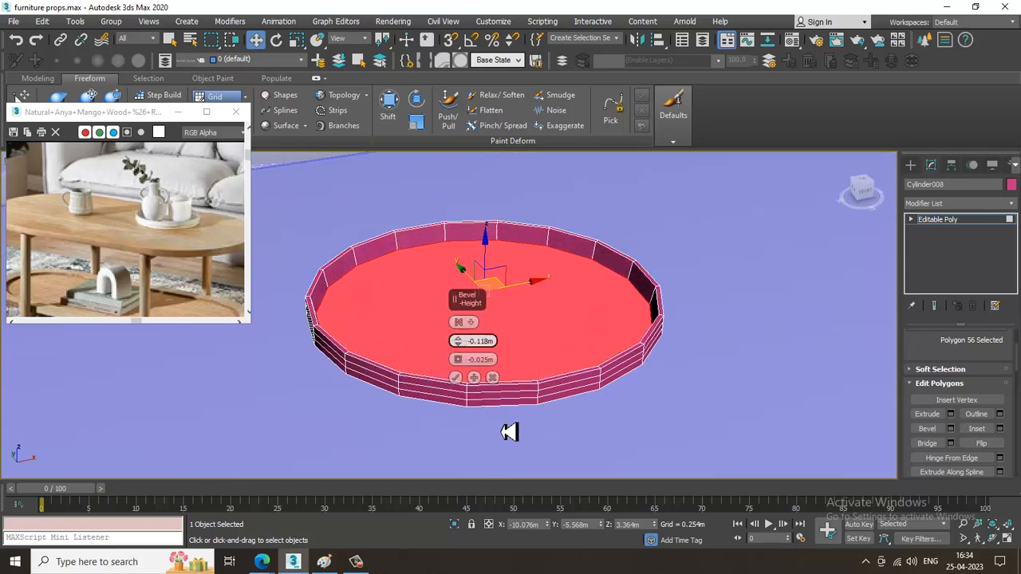
left_click(455, 378)
middle_click_drag(609, 363, 619, 378, "alt")
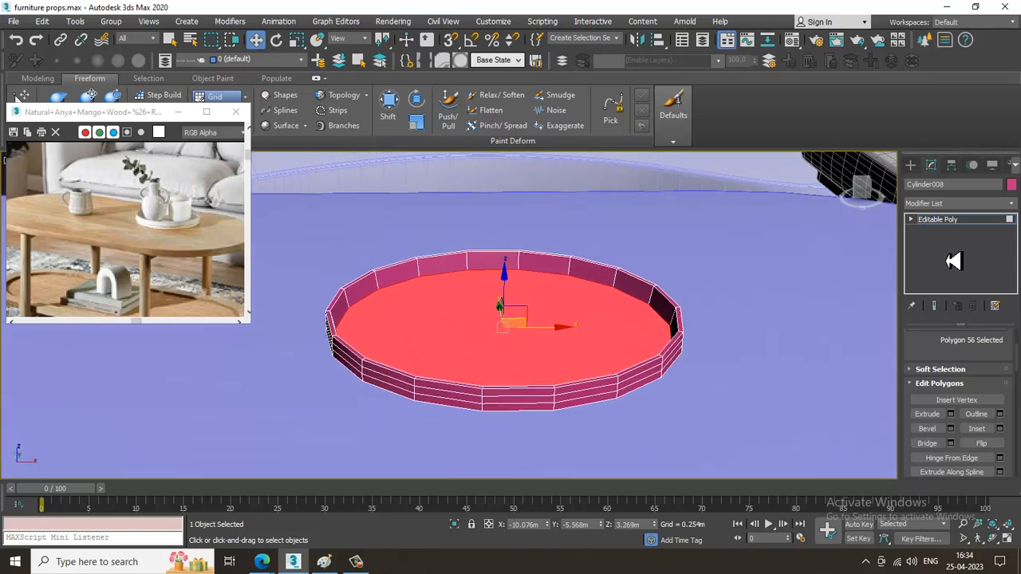
Create a teapot with a radius of about 0.33 m on the tray's inner floor and show its modification settings.
left_click(912, 165)
middle_click_drag(747, 292, 730, 302, "alt")
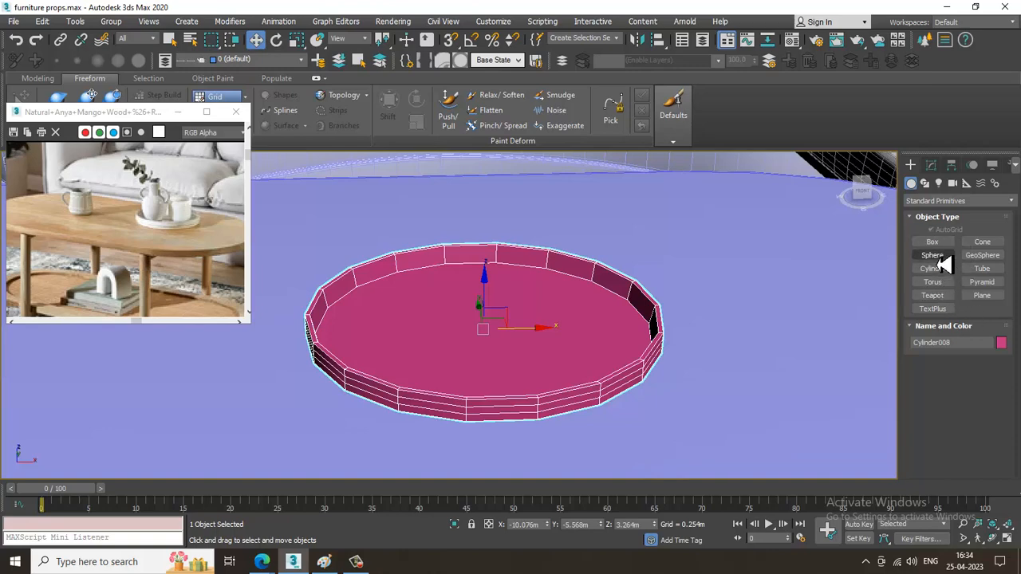
left_click(934, 295)
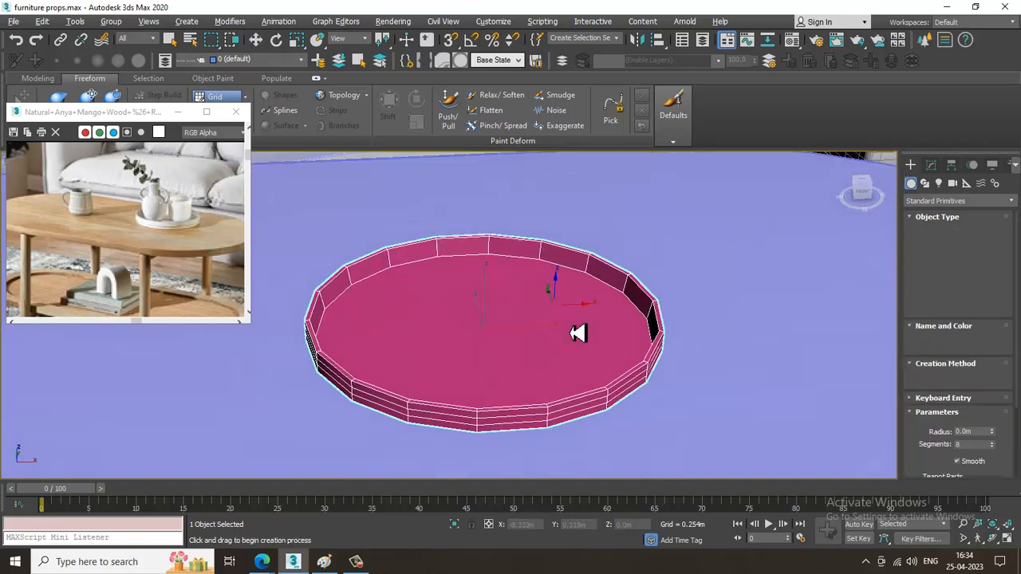
left_click_drag(514, 321, 580, 355)
key("w")
middle_click_drag(488, 329, 593, 291, "alt")
middle_click_drag(687, 275, 984, 141, "alt")
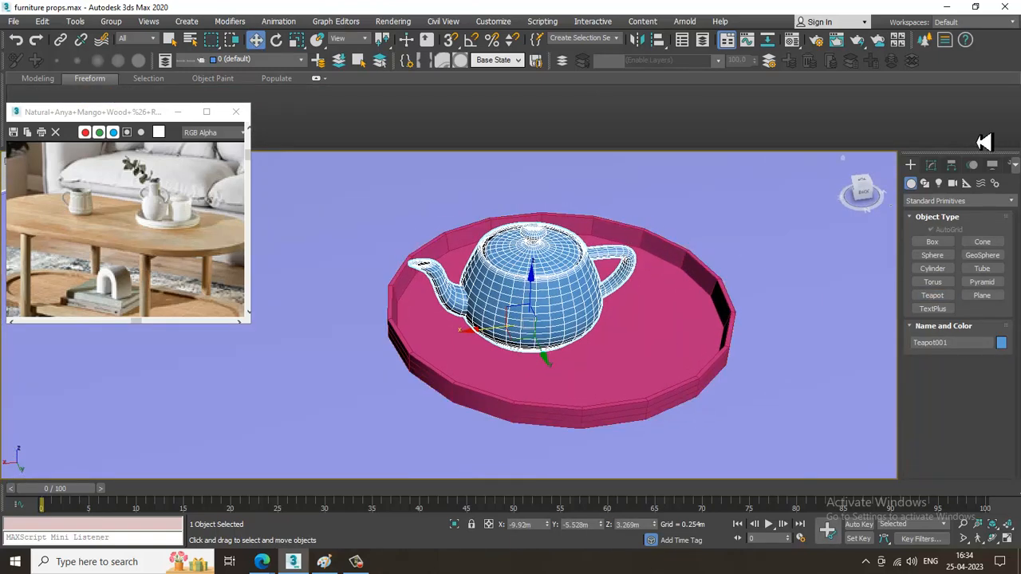
left_click(931, 165)
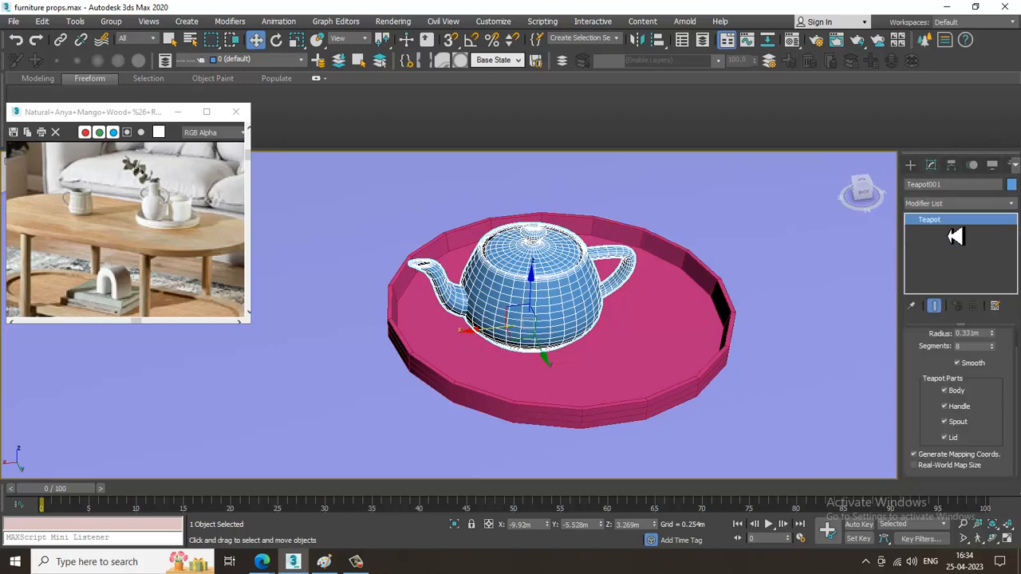
left_click(948, 204)
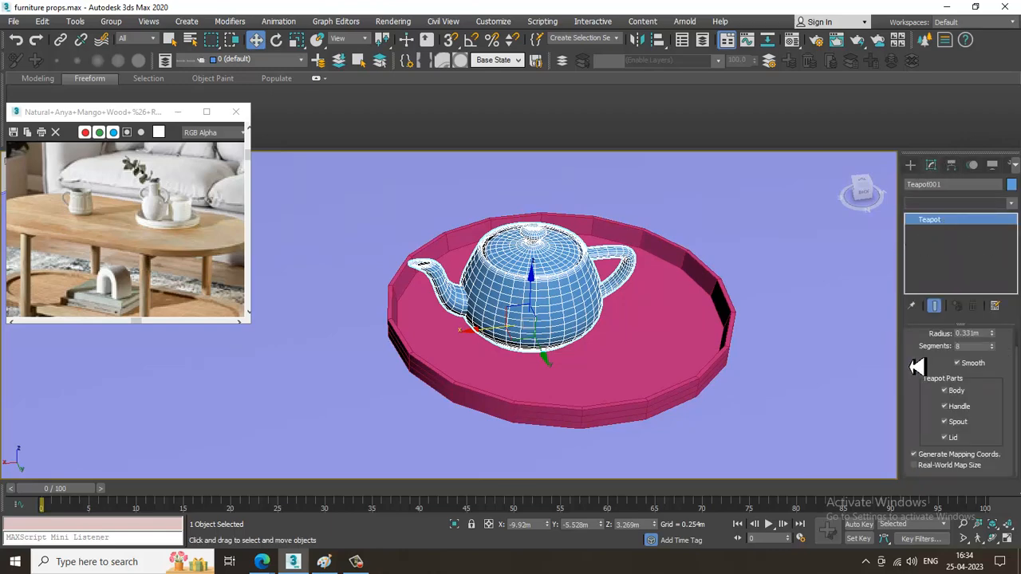
left_click(967, 418)
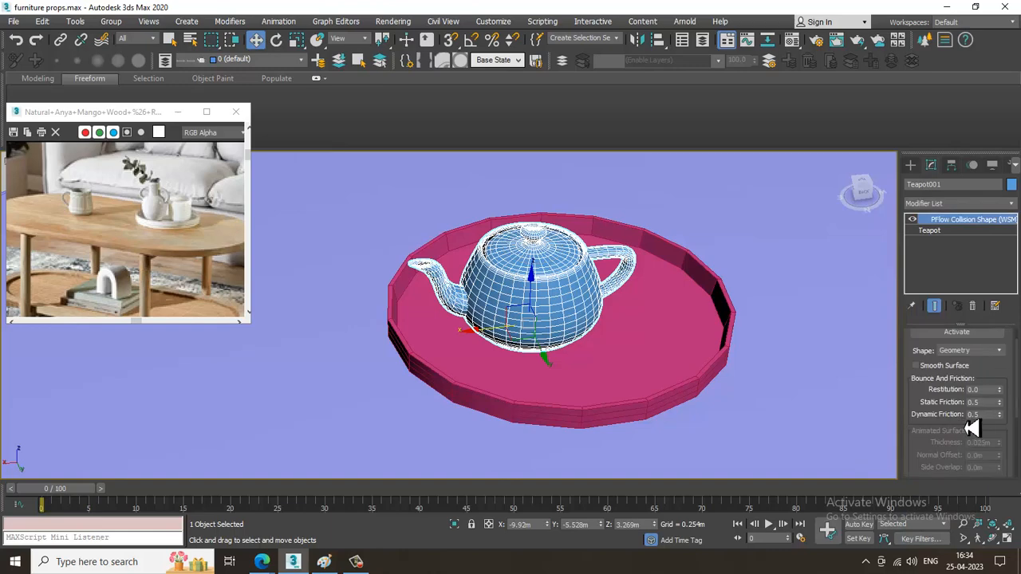
left_click(972, 307)
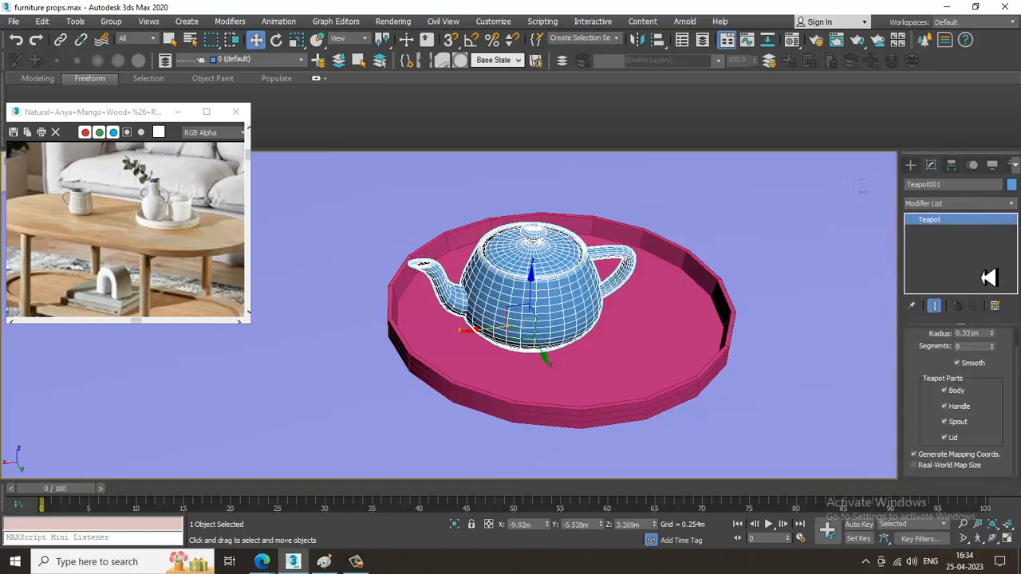
Remove the teapot's lid and spout so only body and handle remain, and add a Taper modifier to it.
left_click(944, 437)
left_click(953, 423)
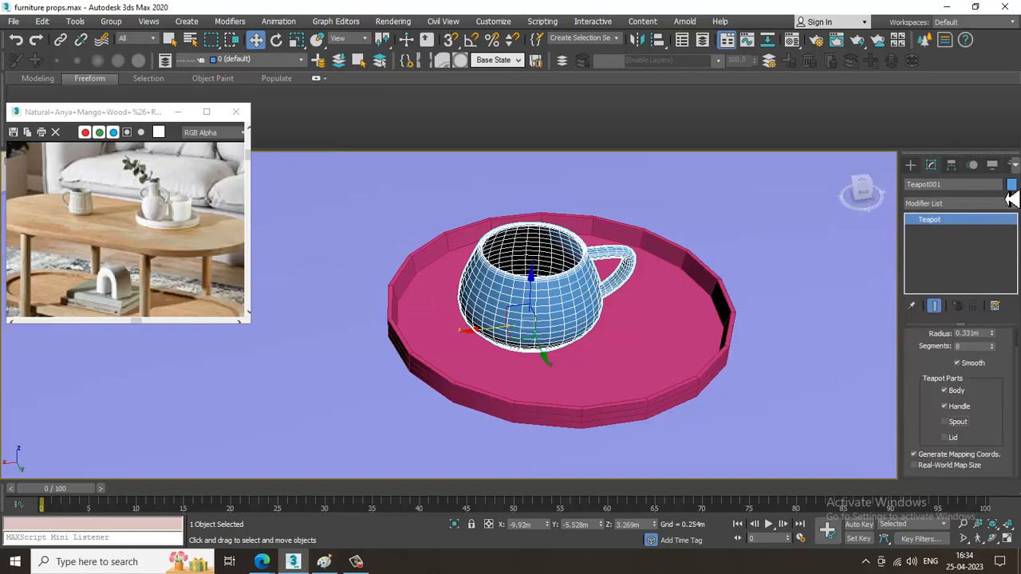
left_click(973, 205)
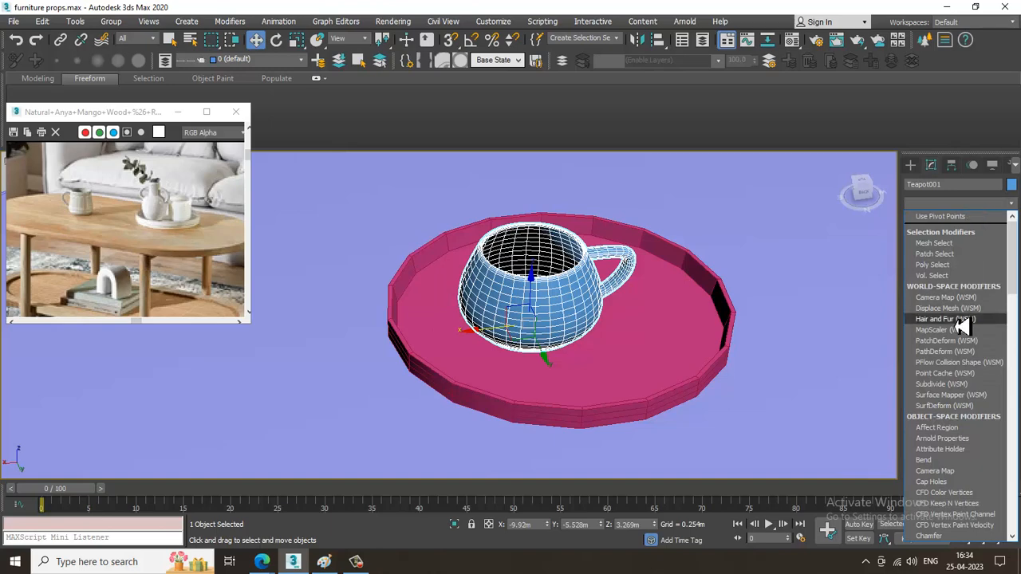
key("t")
key("Return")
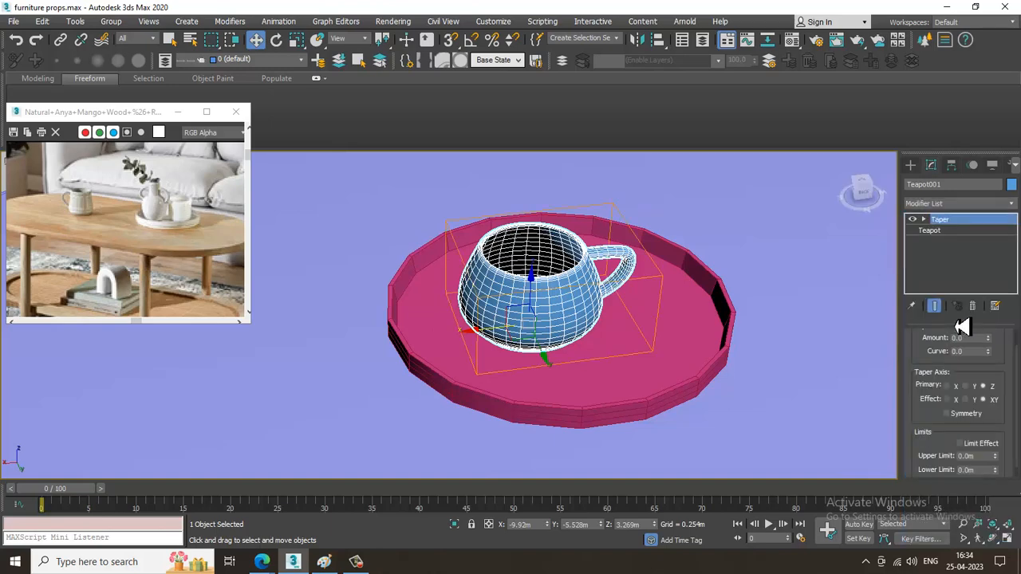
scroll(933, 361, "up", 1)
Shape the cup by setting the Taper amount to 0.27 and the curve to -0.78.
left_click_drag(988, 358, 8, 403)
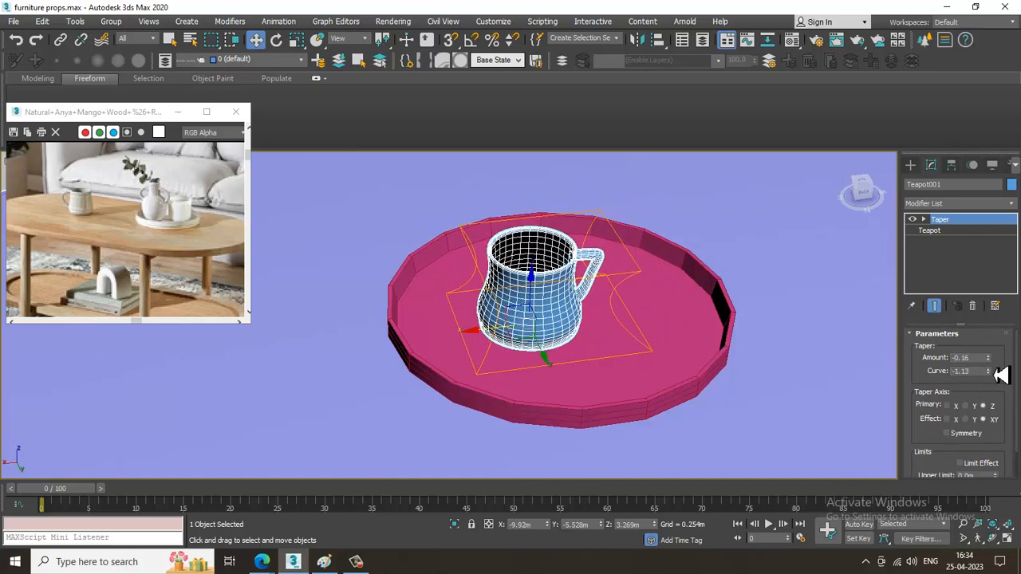
left_click_drag(988, 360, 995, 345)
middle_click_drag(598, 347, 606, 320, "alt")
left_click_drag(988, 362, 990, 358)
Scale the cup down uniformly to 44 percent so it fits on the tray.
middle_click_drag(827, 359, 553, 349, "alt")
key("r")
left_click_drag(527, 335, 585, 420)
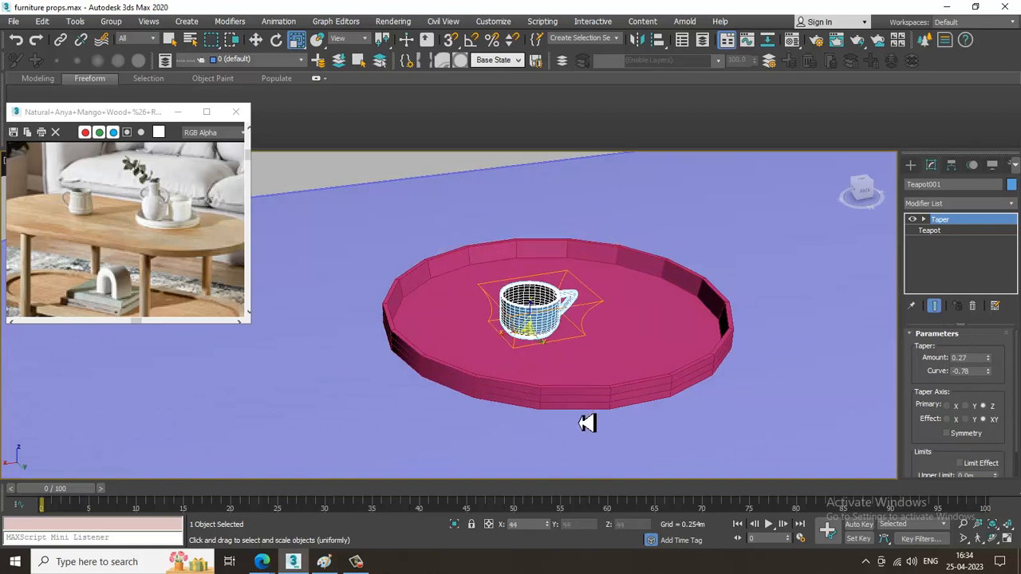
Scale the cup up uniformly to about 63 percent on the tray.
scroll(582, 313, "up", 5)
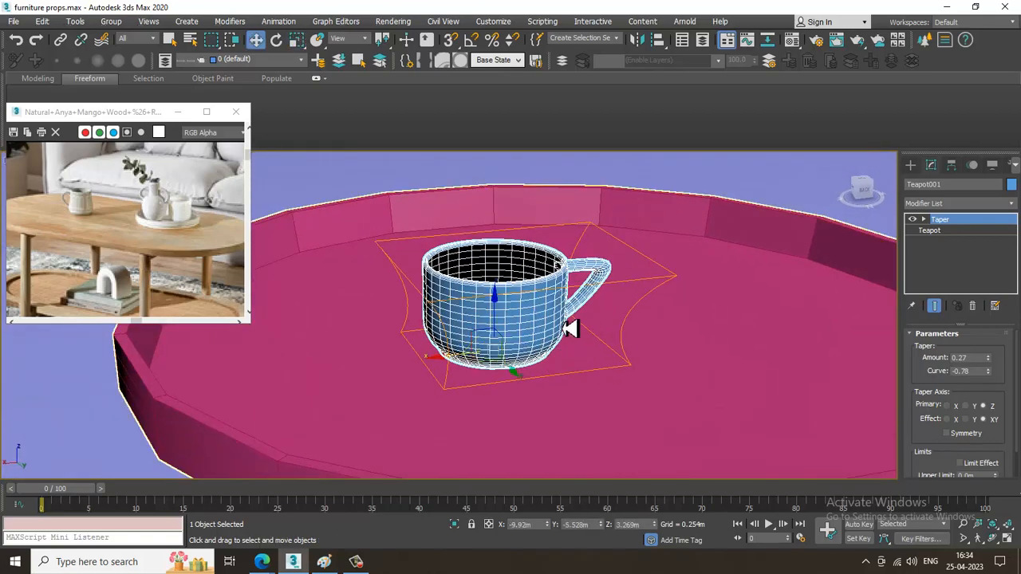
left_click_drag(490, 356, 488, 329)
key("w")
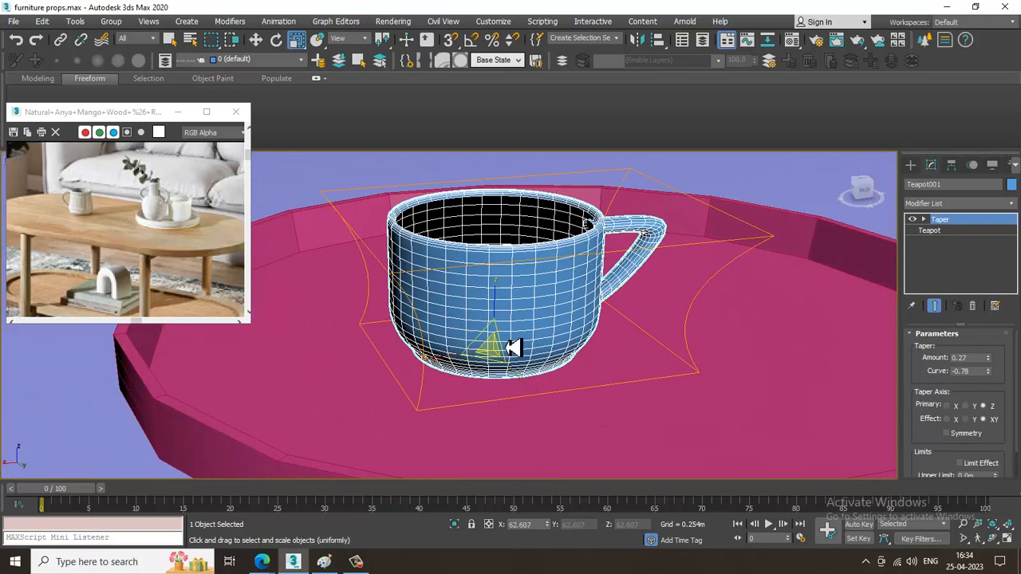
Add a Stretch modifier to the cup and make it taller with Stretch 0.5 and Amplify -125.3.
scroll(515, 346, "down", 3)
left_click(965, 204)
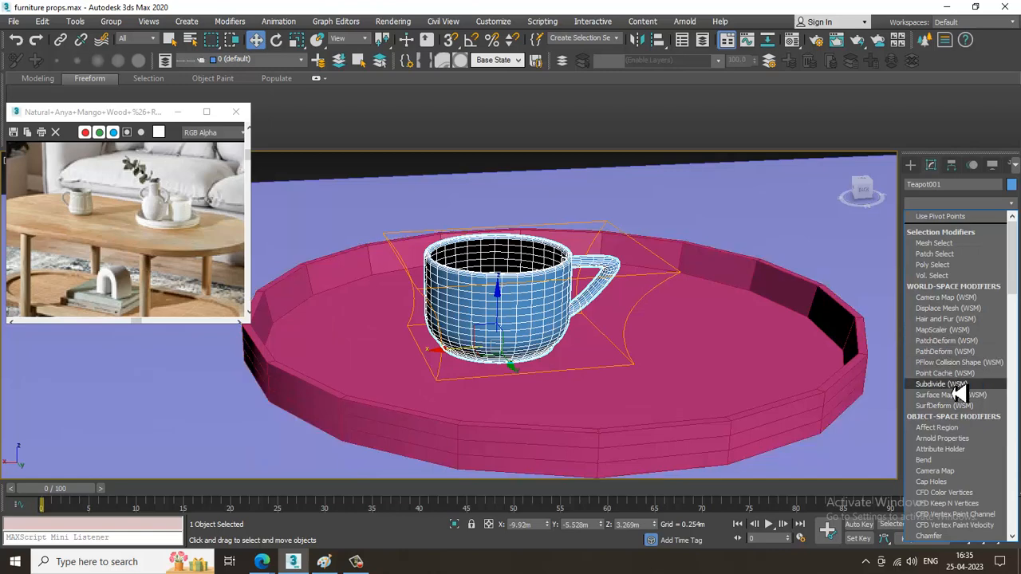
type("st")
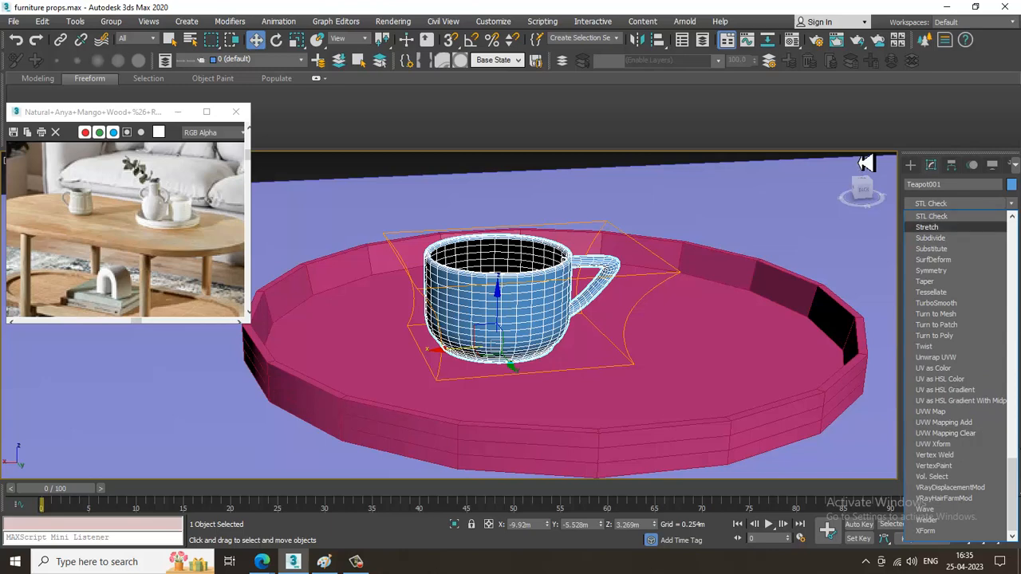
left_click(966, 228)
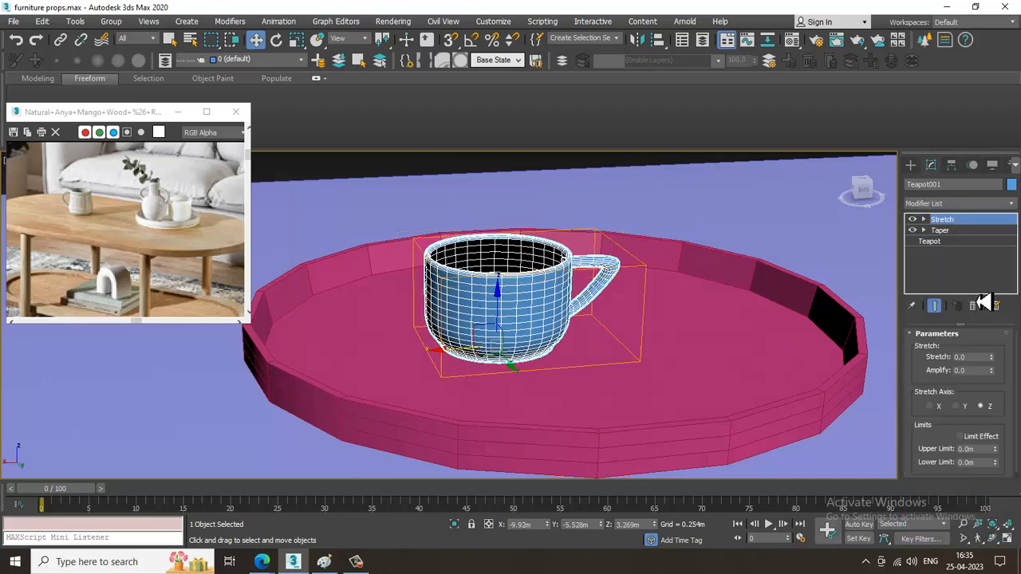
left_click_drag(997, 356, 1000, 479)
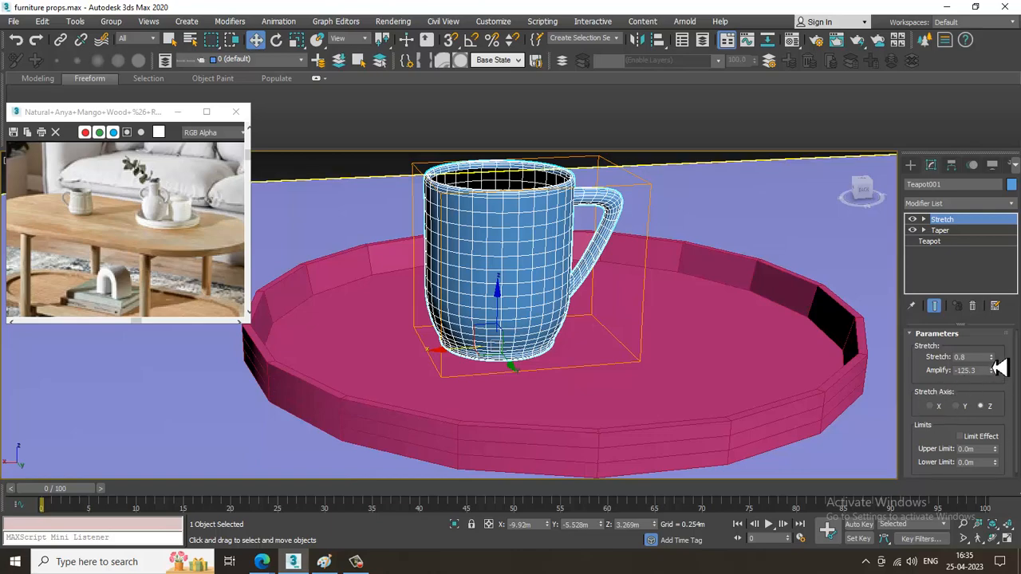
left_click_drag(1000, 366, 1000, 383)
Move the cup along the X axis to about -10.334 m, toward one side of the tray.
middle_click_drag(889, 349, 569, 303, "alt")
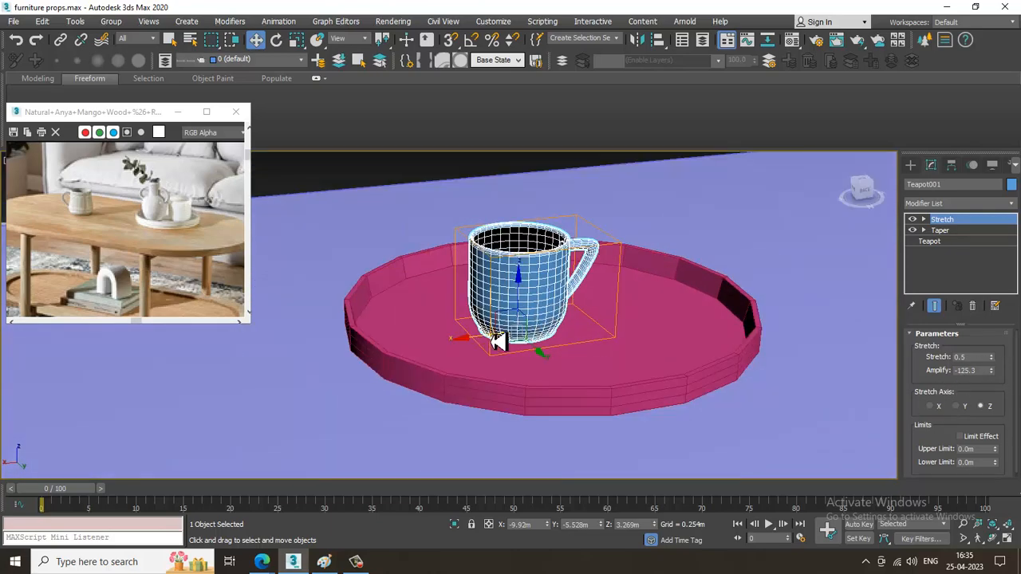
left_click_drag(498, 342, 581, 342)
scroll(582, 342, "up", 3)
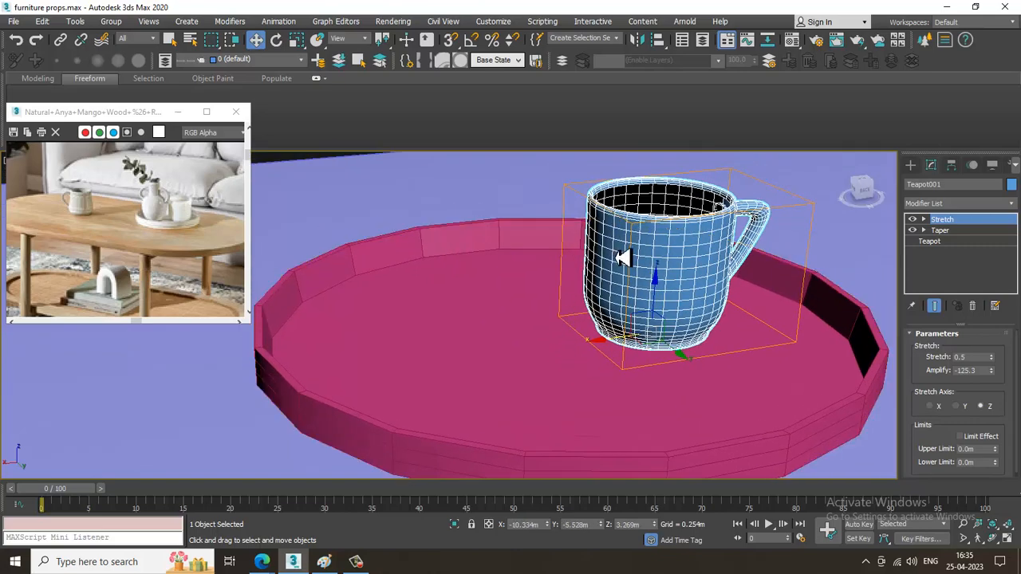
Draw the vase's half profile with the Line spline in the front view, covering rim, neck and curved body above the tray.
key("alt+w")
key("alt+w")
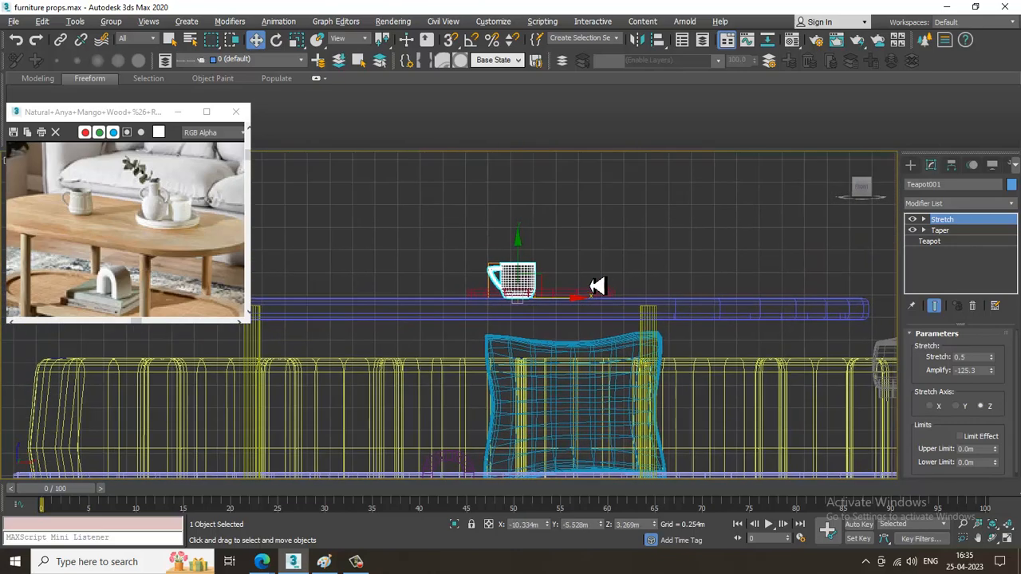
scroll(597, 285, "up", 4)
left_click(911, 167)
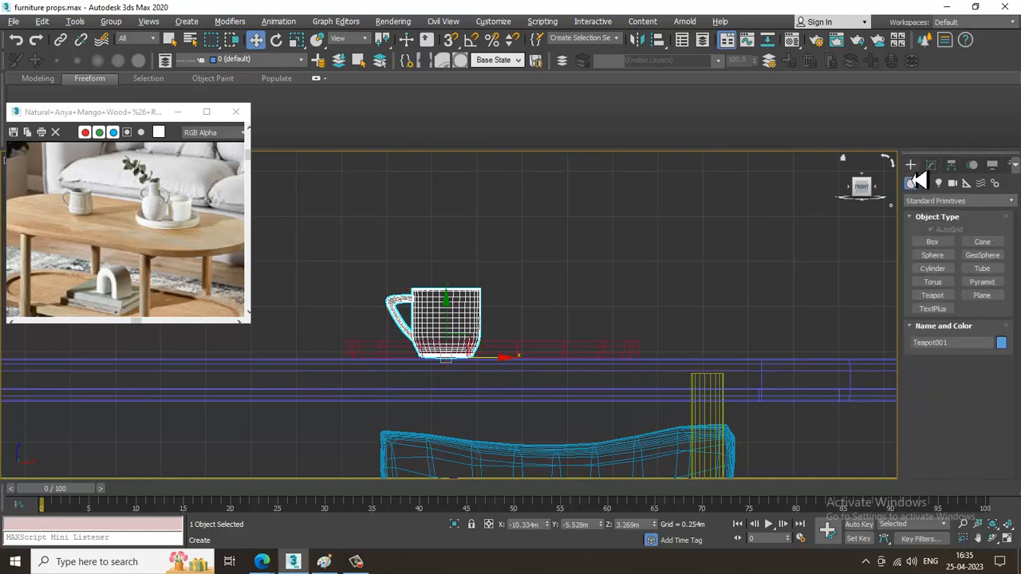
left_click(925, 184)
left_click(932, 252)
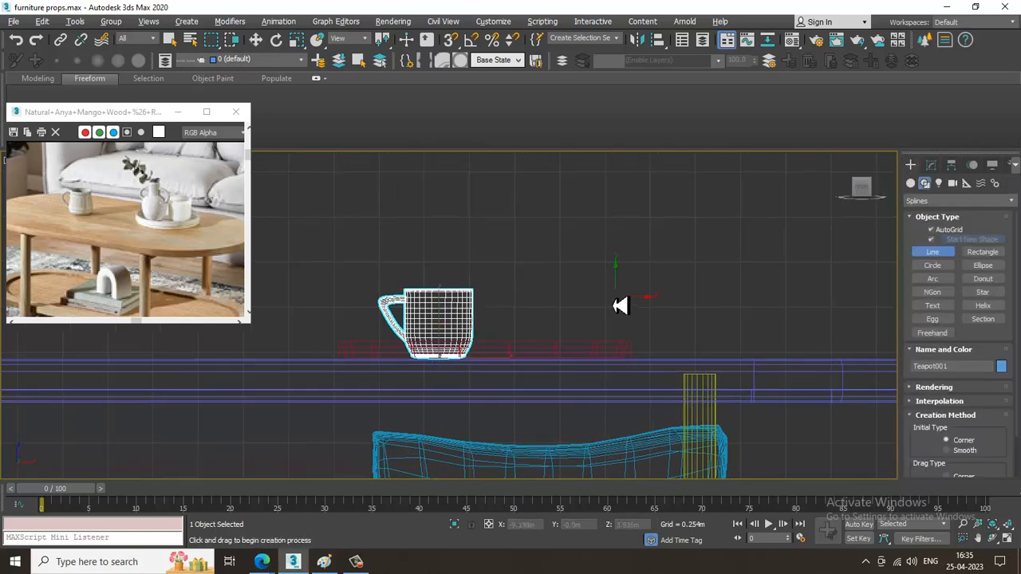
left_click(934, 387)
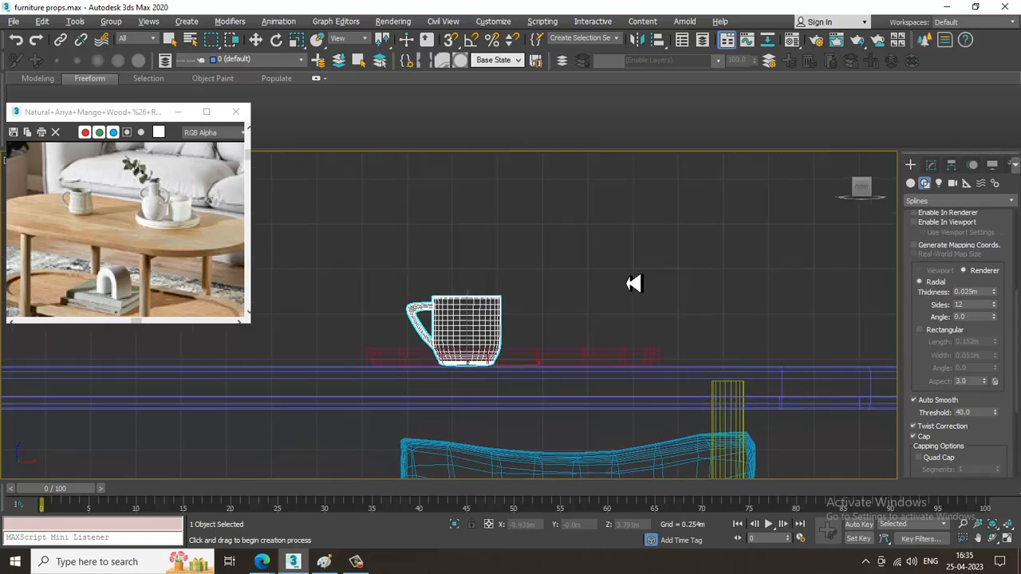
scroll(578, 234, "up", 4)
left_click(541, 215)
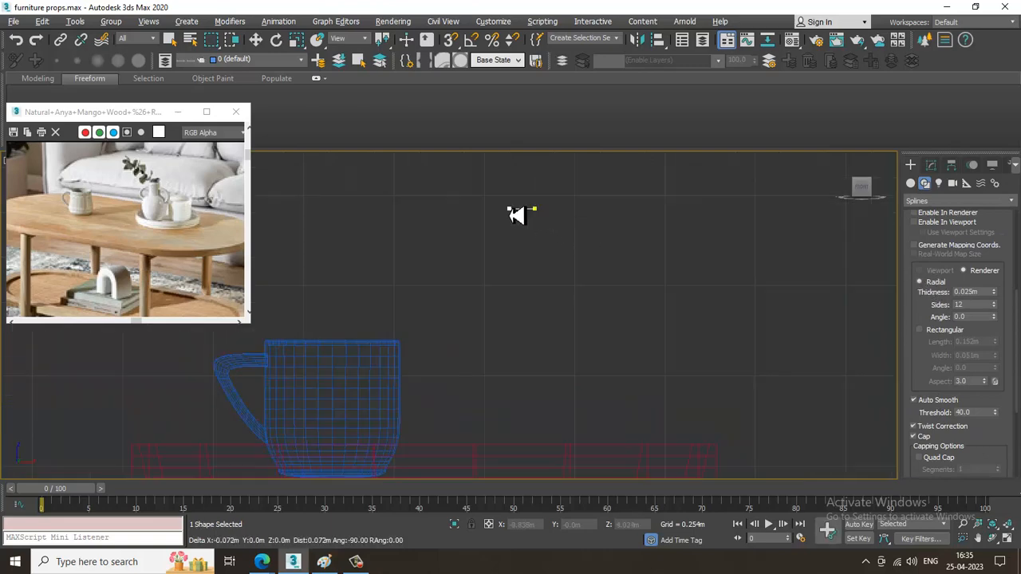
left_click(517, 210)
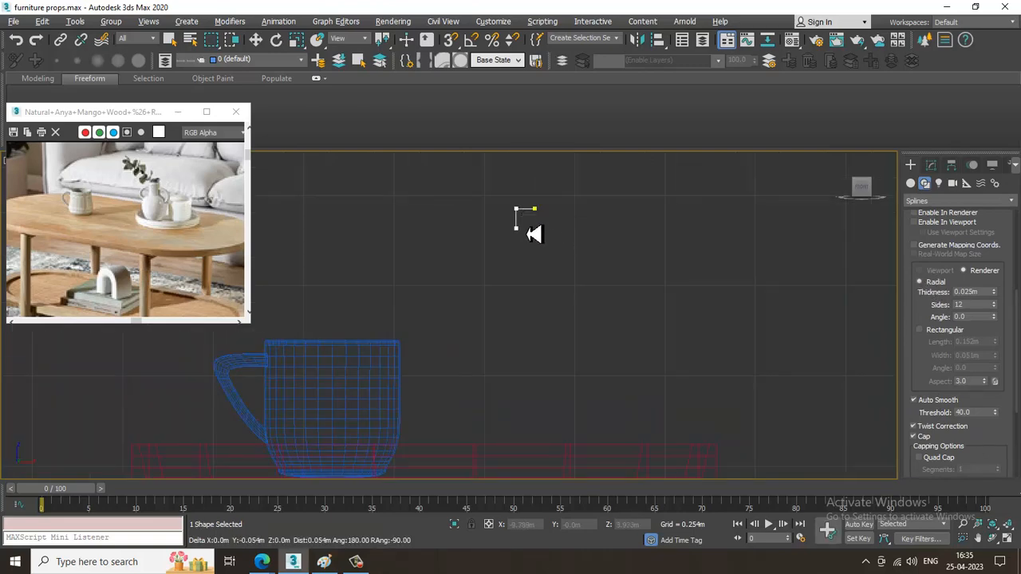
left_click(523, 229)
left_click(525, 265)
left_click(487, 341)
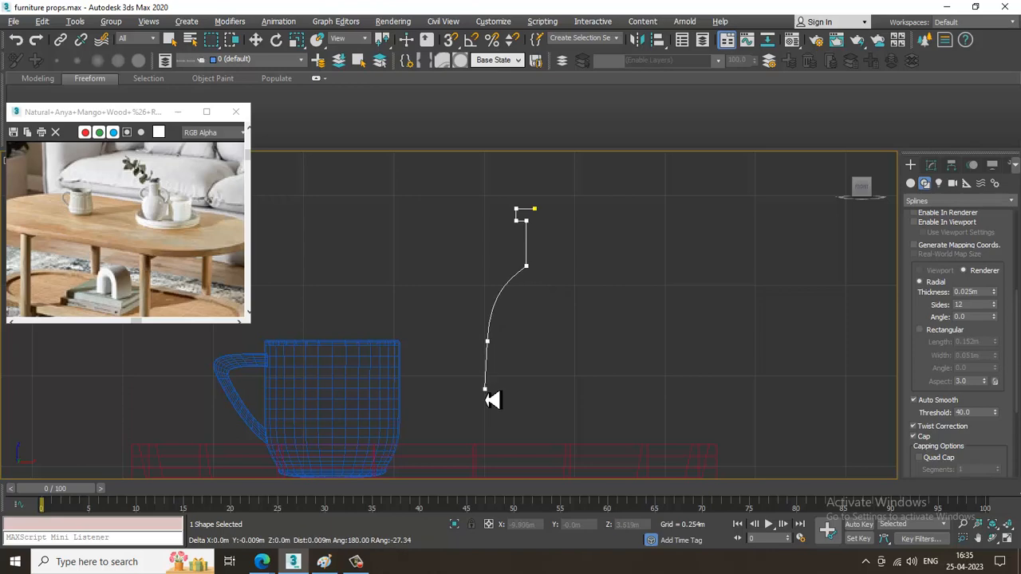
left_click(529, 468)
right_click(529, 467)
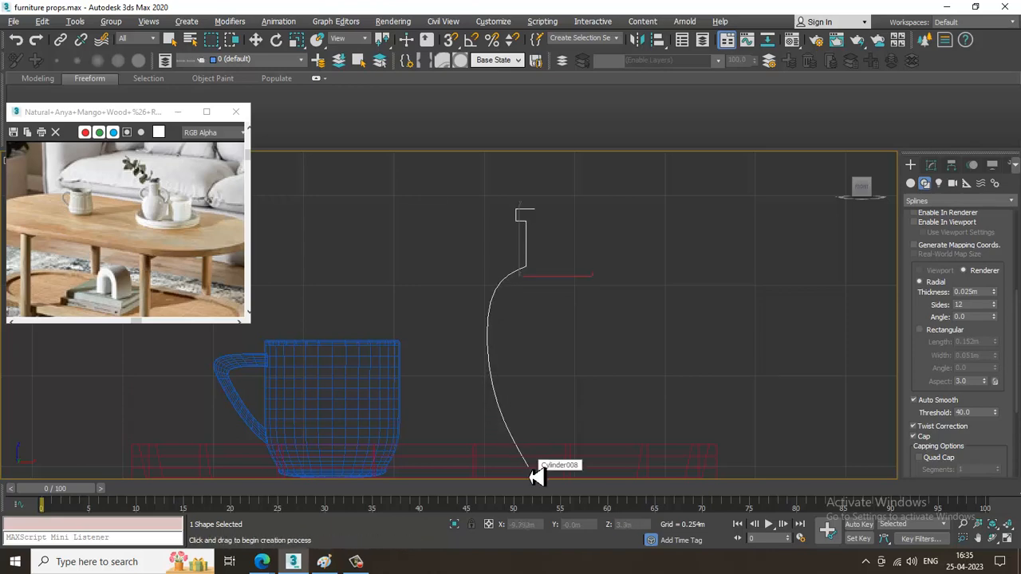
right_click(528, 467)
Adjust the vase profile by moving the rim and neck vertices inward about 0.047 m and the bottom vertex outward.
scroll(529, 466, "down", 2)
middle_click_drag(534, 353, 519, 278)
scroll(529, 223, "up", 2)
key("1")
left_click_drag(467, 166, 562, 240)
left_click_drag(575, 190, 593, 190)
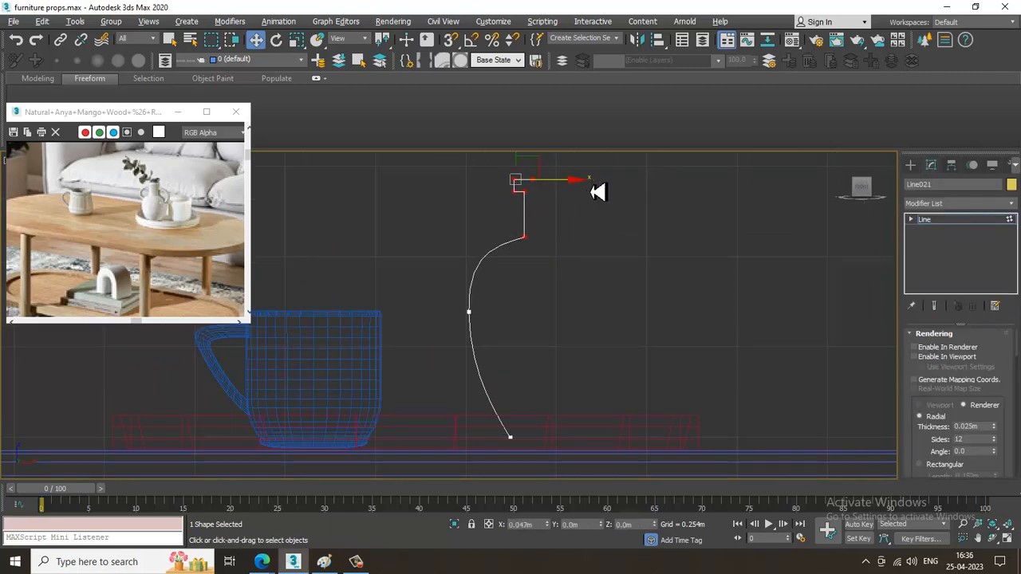
left_click(511, 437)
left_click_drag(574, 448, 541, 448)
left_click(968, 223)
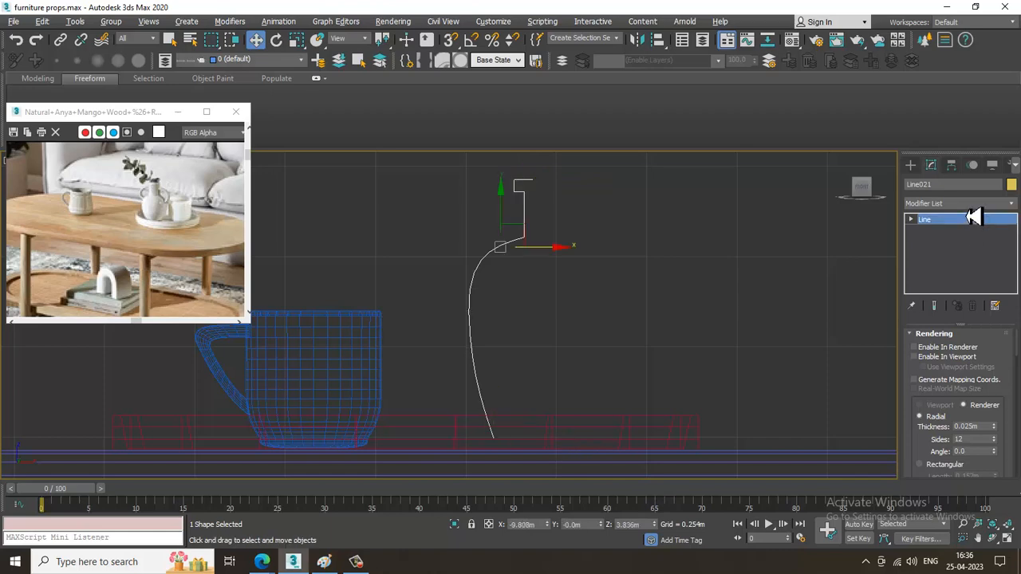
Apply a Lathe modifier to the vase profile and set its alignment to Max.
left_click(969, 204)
key("l")
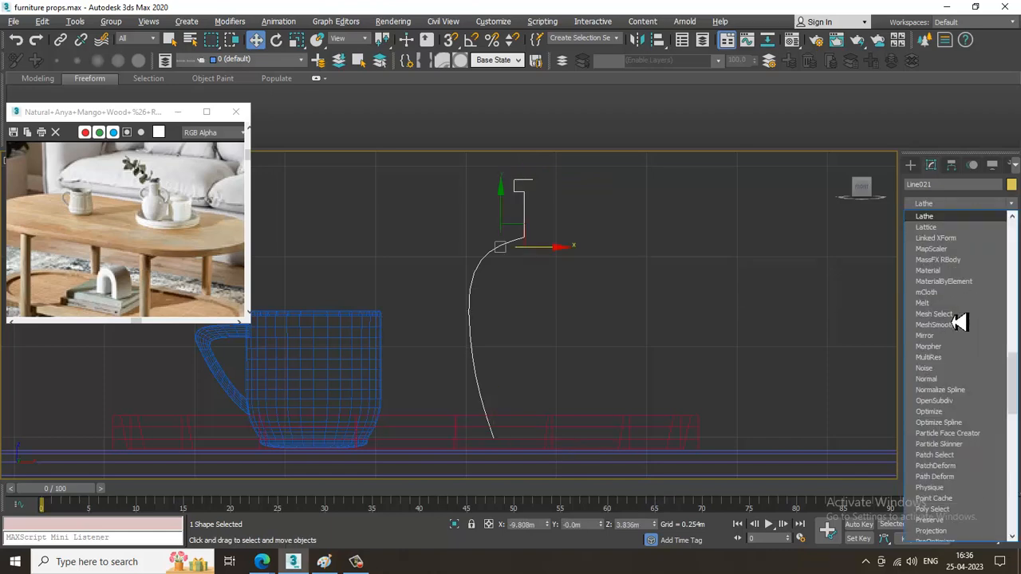
key("Return")
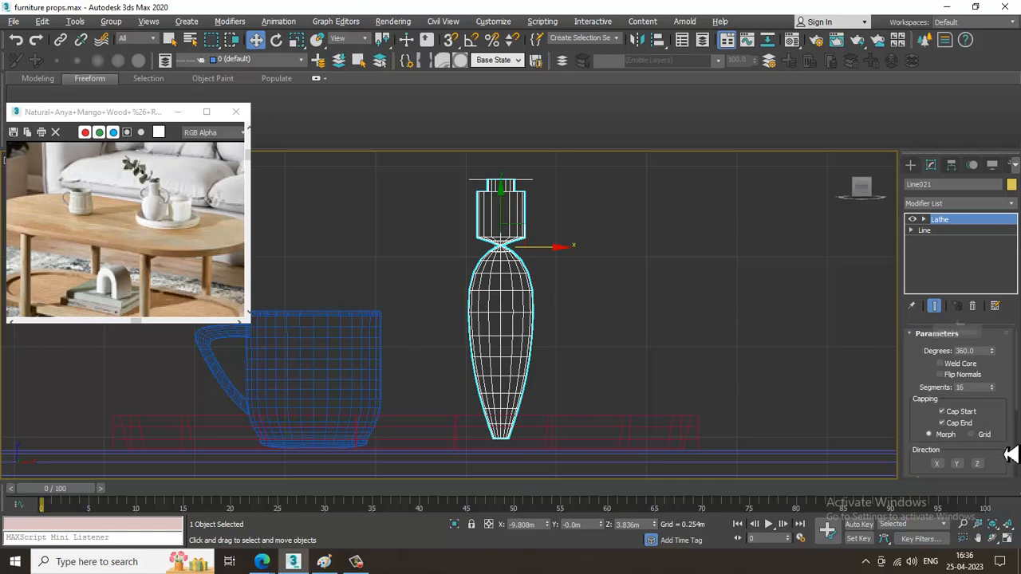
left_click_drag(1010, 454, 1014, 353)
left_click(995, 368)
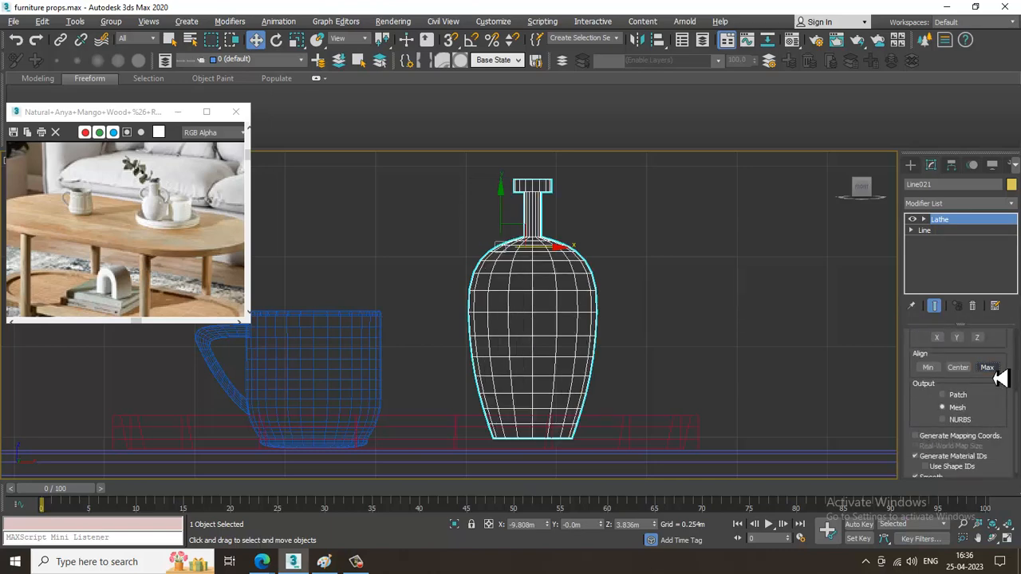
scroll(652, 322, "up", 5)
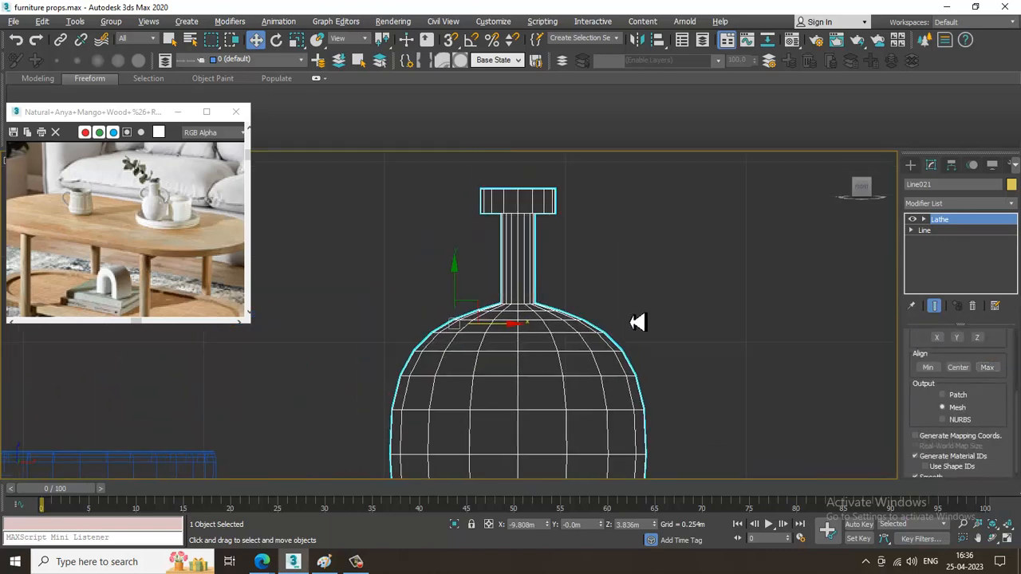
Turn on the end result display for the profile's vertices and move the rim and neck vertices outward to widen the neck.
scroll(639, 328, "down", 2)
left_click(913, 230)
left_click(932, 241)
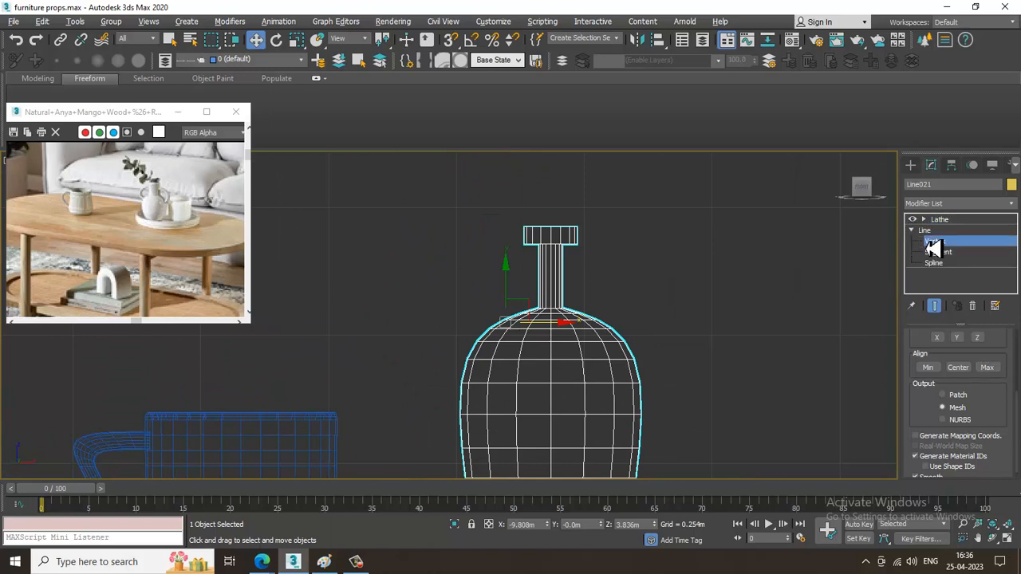
left_click(937, 305)
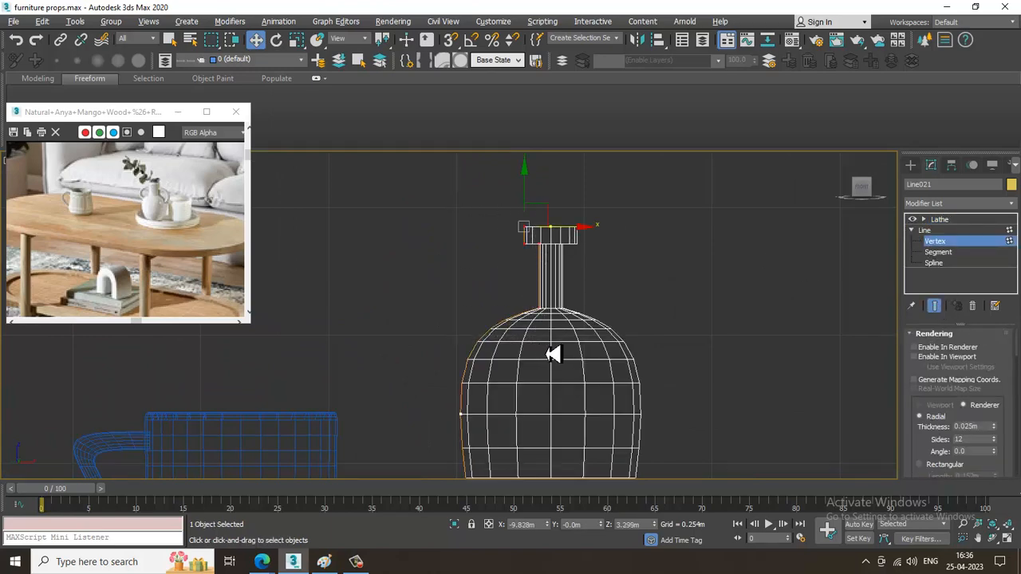
left_click_drag(581, 236, 549, 238)
scroll(573, 251, "down", 4)
Reshape the vase's body by lowering its widest vertex to Z 3.571 m and moving the base vertex inward to X -9.798 m.
middle_click_drag(601, 312, 579, 295)
left_click_drag(473, 310, 540, 340)
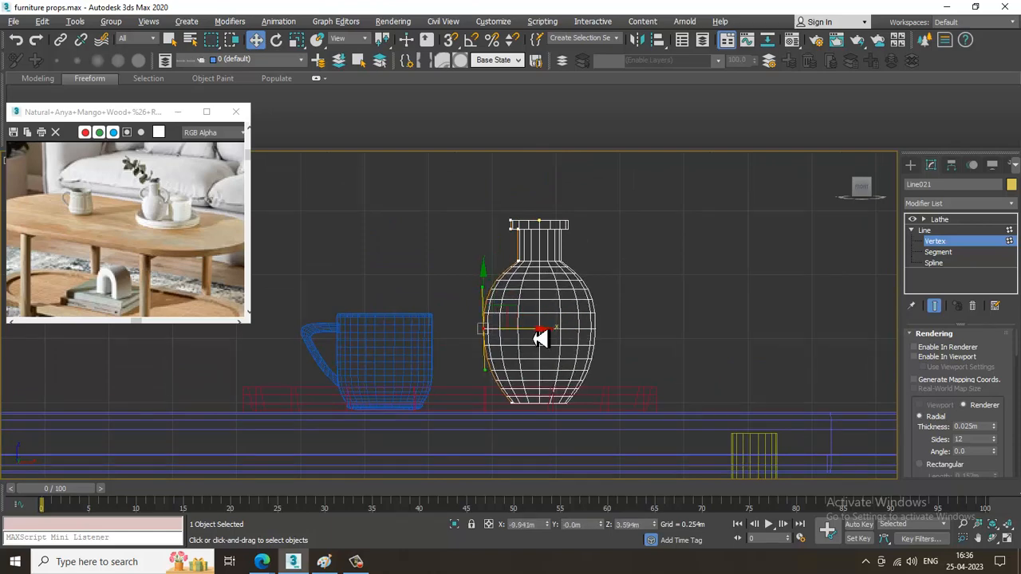
scroll(530, 332, "up", 2)
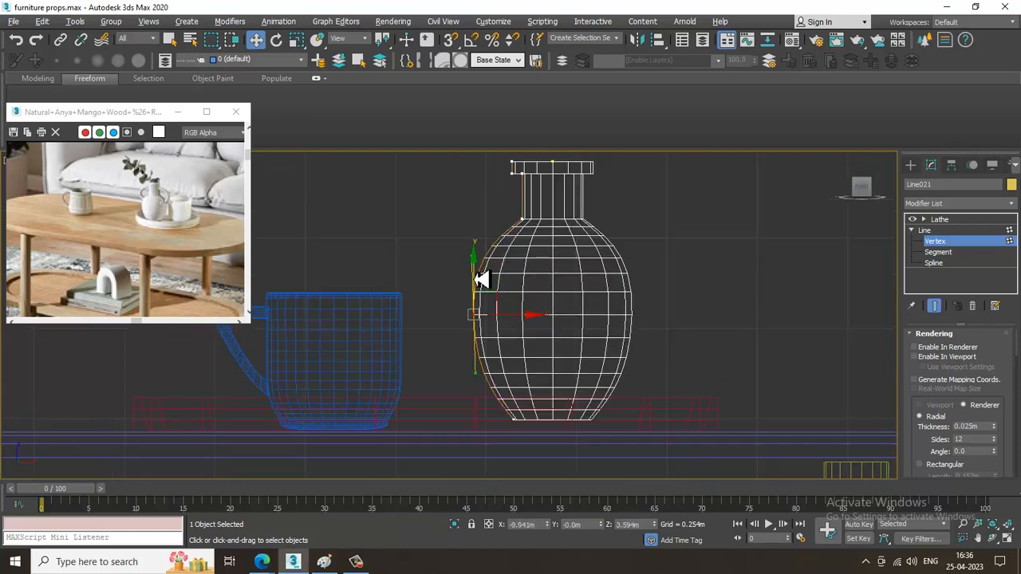
left_click_drag(482, 278, 483, 284)
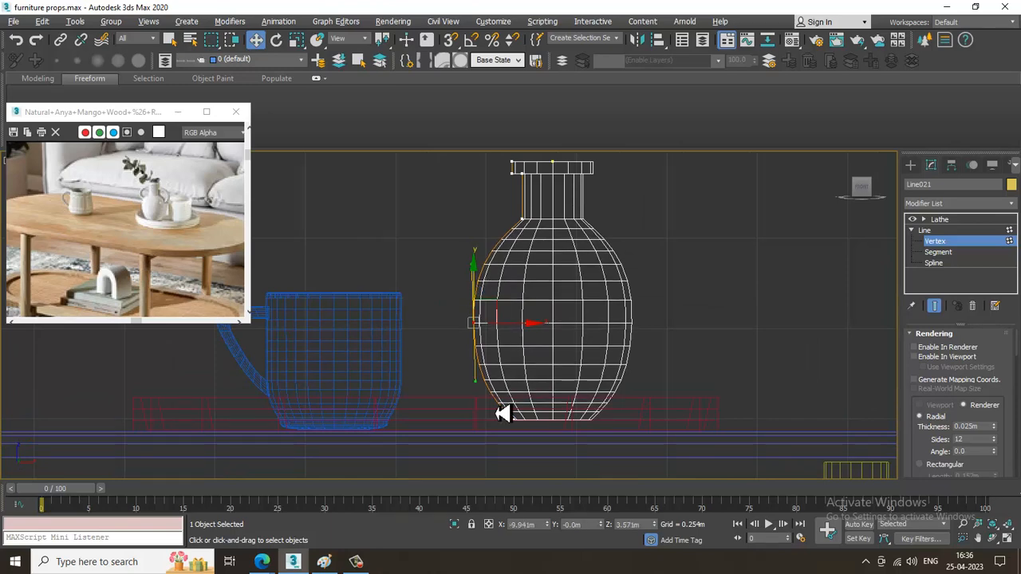
left_click_drag(506, 412, 547, 434)
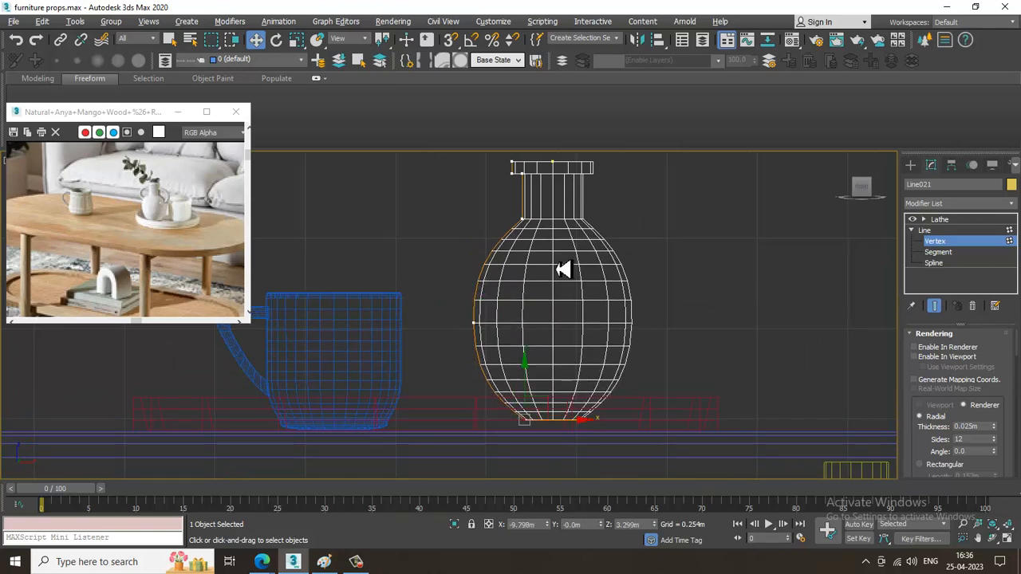
Fillet the two outer corner vertices of the vase's rim by 0.005 m and return to the Lathe level.
scroll(561, 356, "up", 3)
scroll(586, 333, "up", 2)
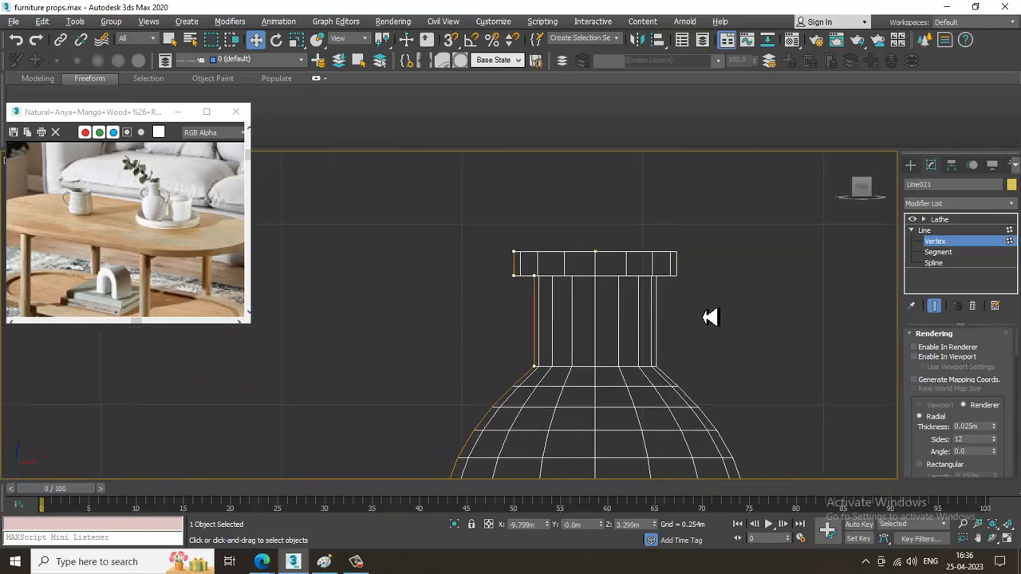
left_click_drag(987, 399, 1002, 81)
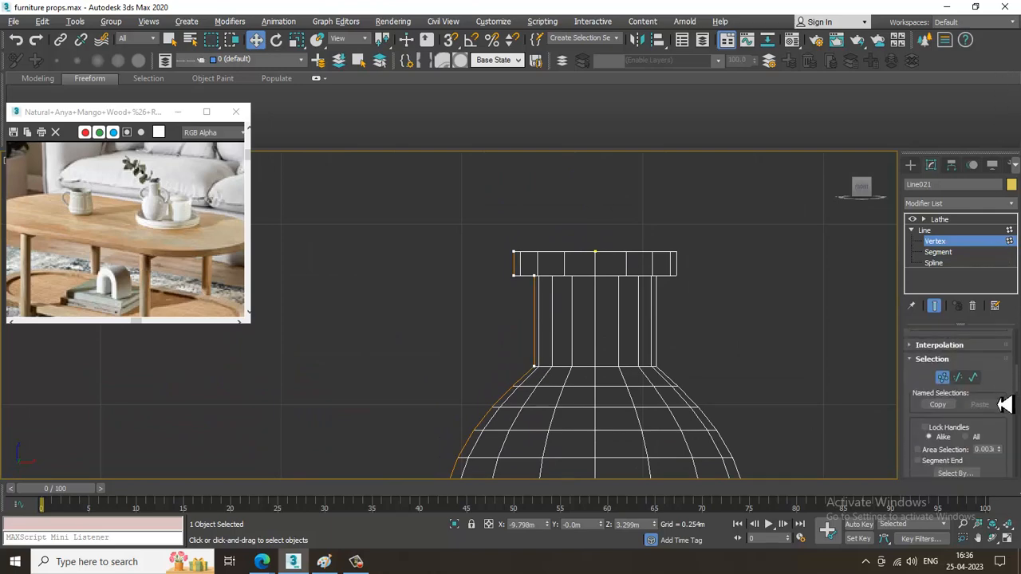
left_click_drag(1004, 404, 966, 64)
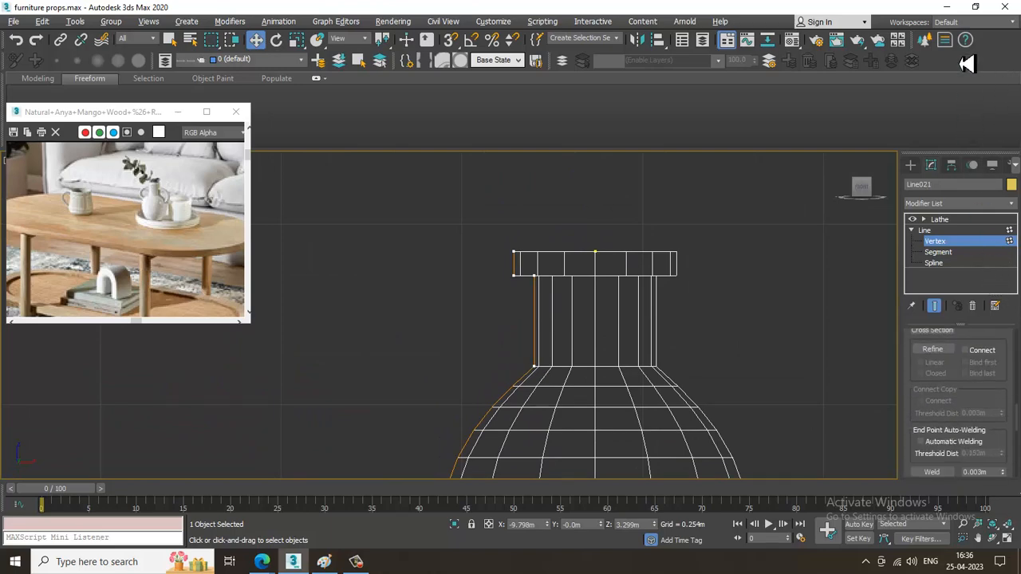
left_click_drag(999, 410, 1005, 231)
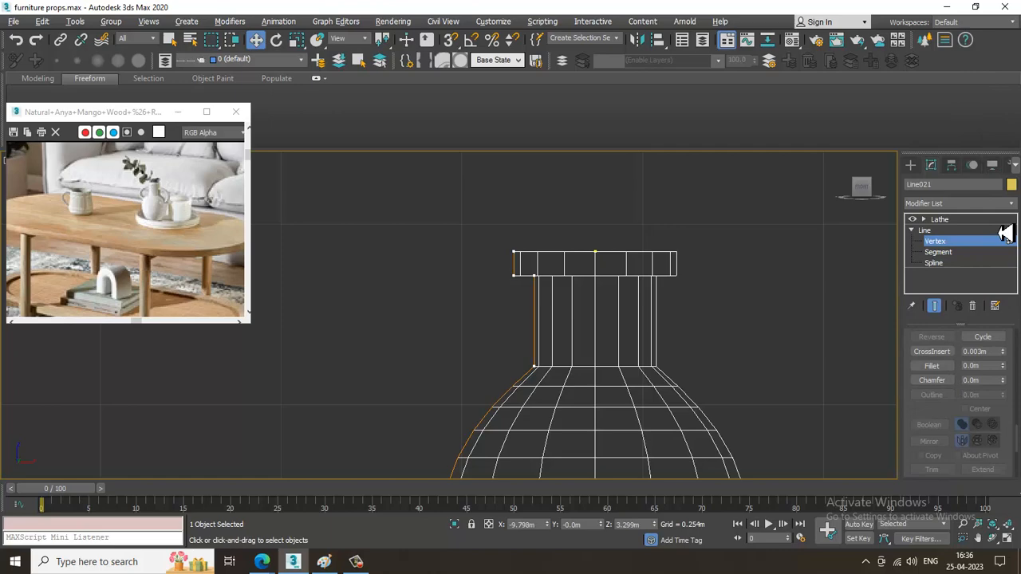
left_click(931, 365)
scroll(493, 284, "up", 5)
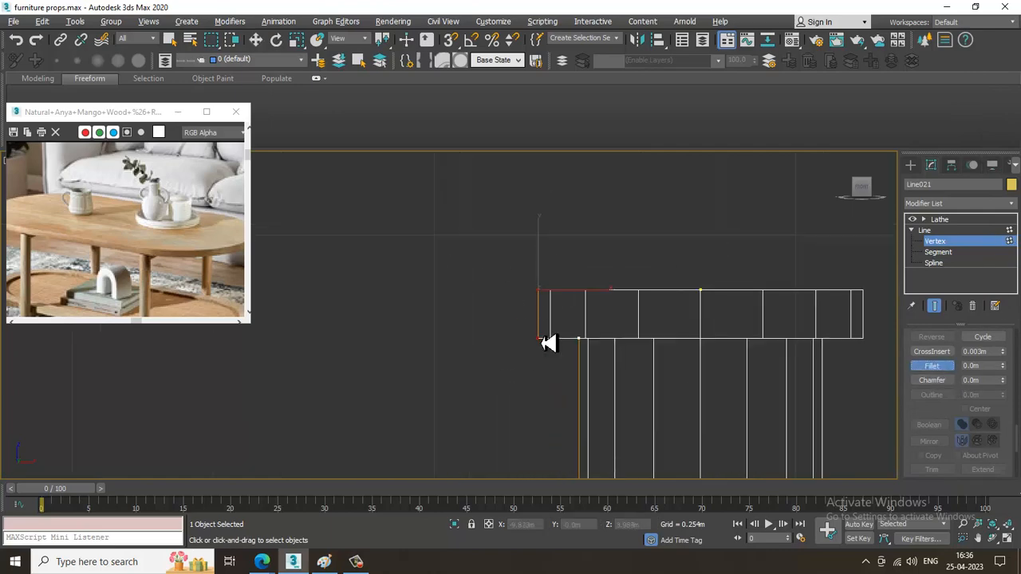
left_click_drag(546, 299, 540, 293)
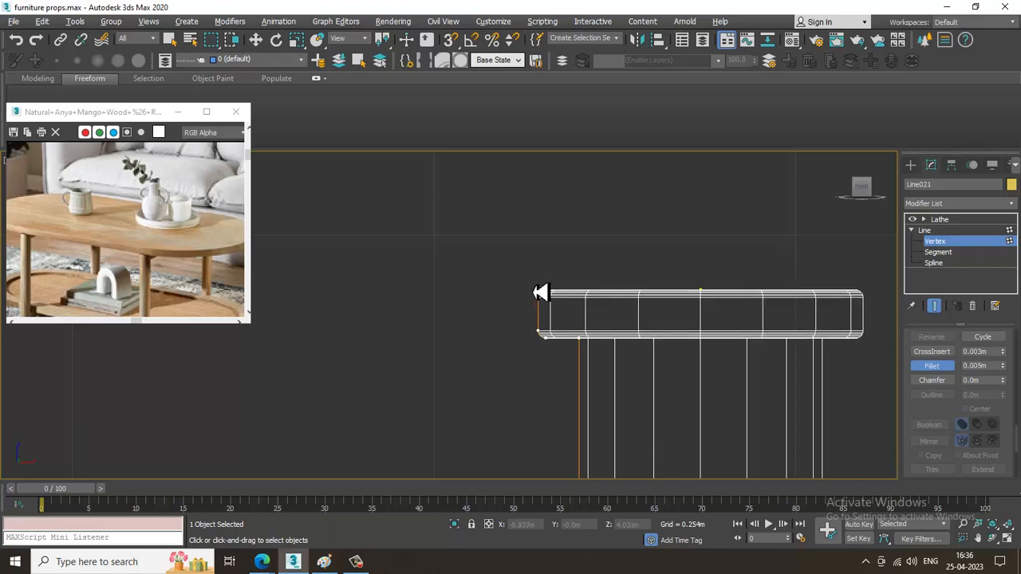
left_click(976, 222)
scroll(678, 314, "down", 2)
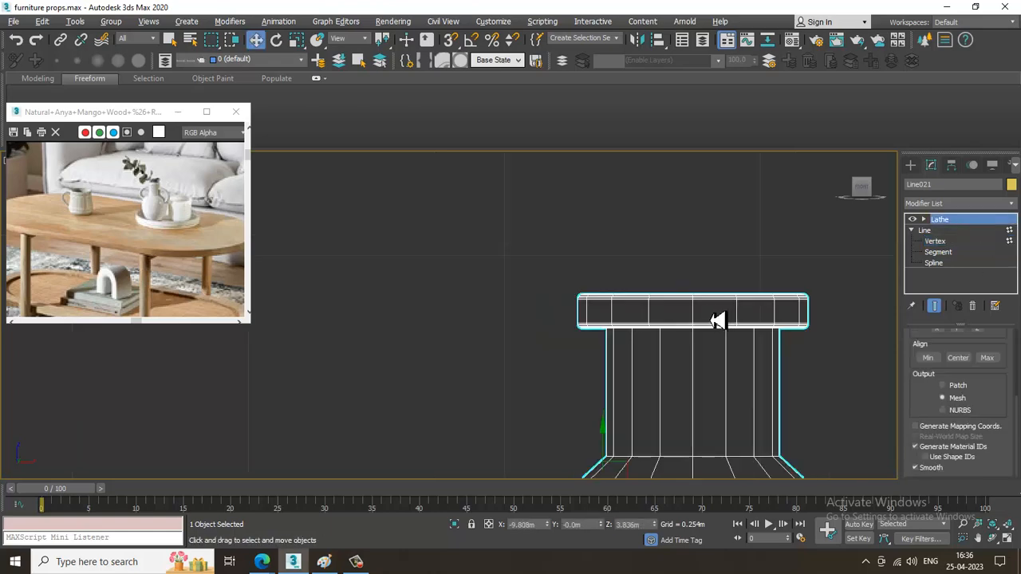
Move the vase along Y to -5.469 m so it stands on the round tray beside the cup.
middle_click_drag(712, 320, 657, 282)
key("alt+w")
scroll(726, 439, "down", 4)
middle_click_drag(725, 440, 662, 365)
key("alt+w")
scroll(681, 346, "down", 5)
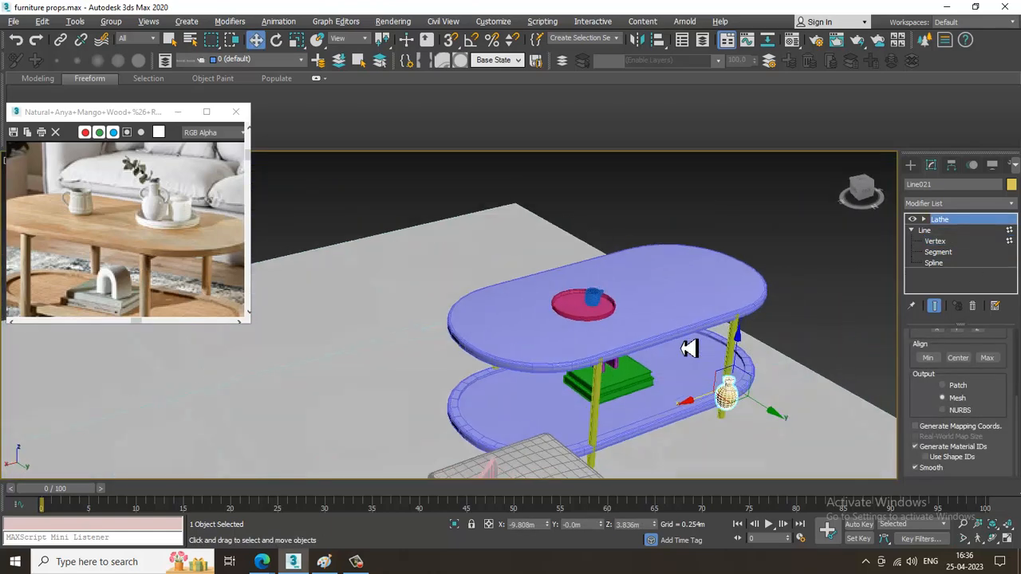
scroll(765, 399, "up", 6)
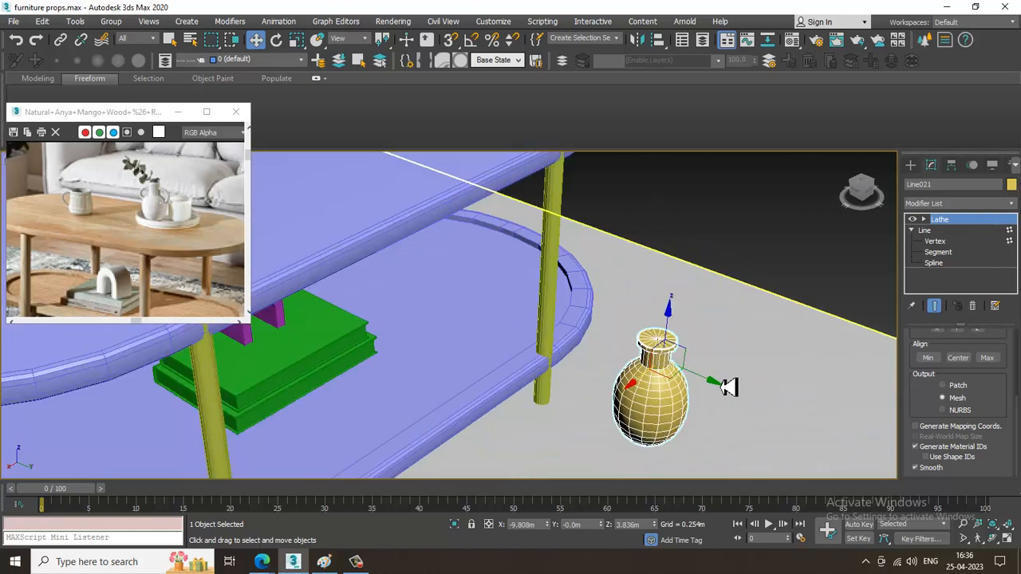
left_click_drag(683, 373, 377, 186)
middle_click_drag(378, 187, 791, 412)
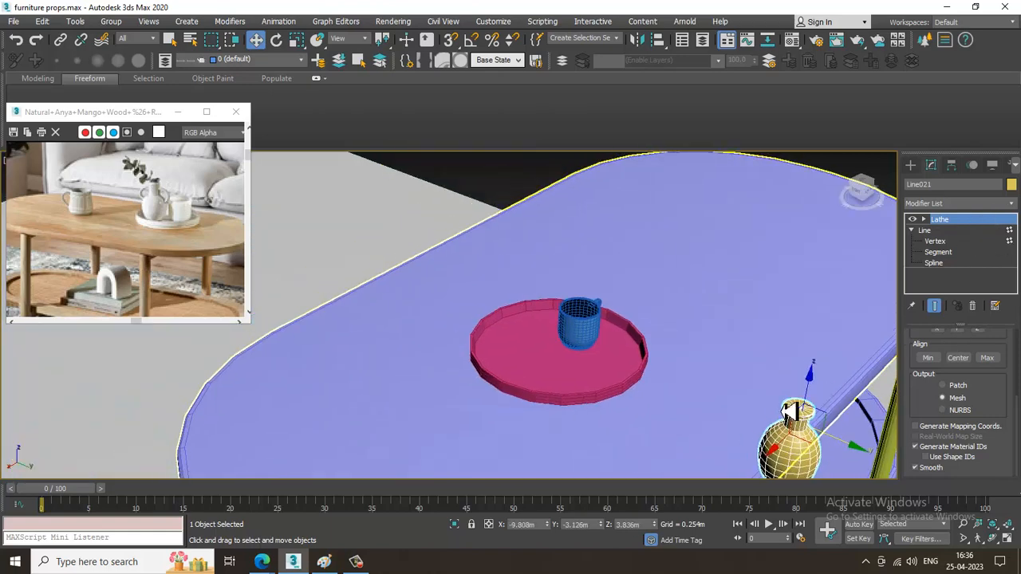
left_click_drag(857, 449, 604, 353)
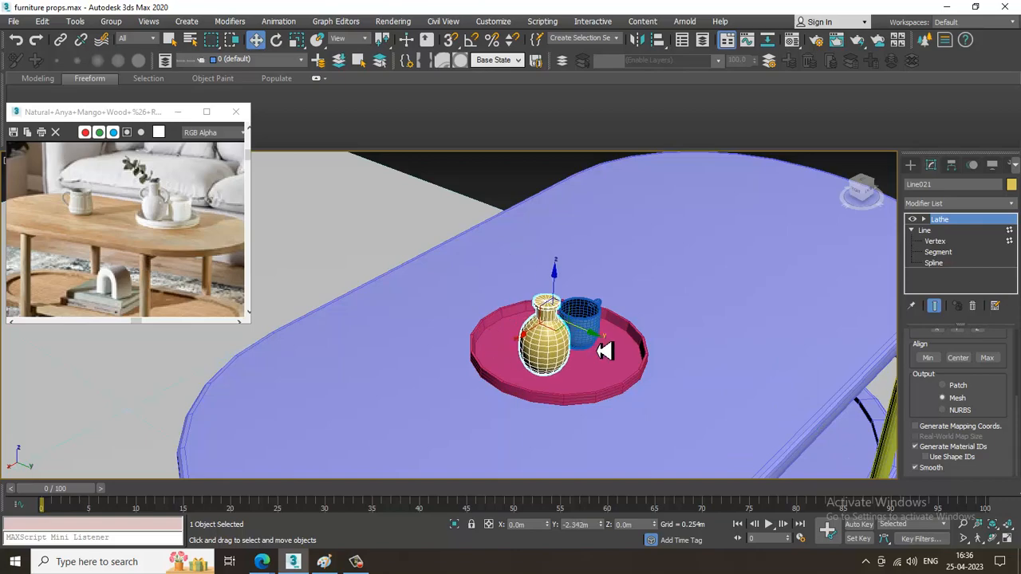
Try to adjust the centre vertex of the vase's top along X.
scroll(558, 339, "up", 5)
middle_click_drag(529, 209, 531, 244, "alt")
middle_click_drag(455, 191, 476, 260)
scroll(476, 260, "up", 5)
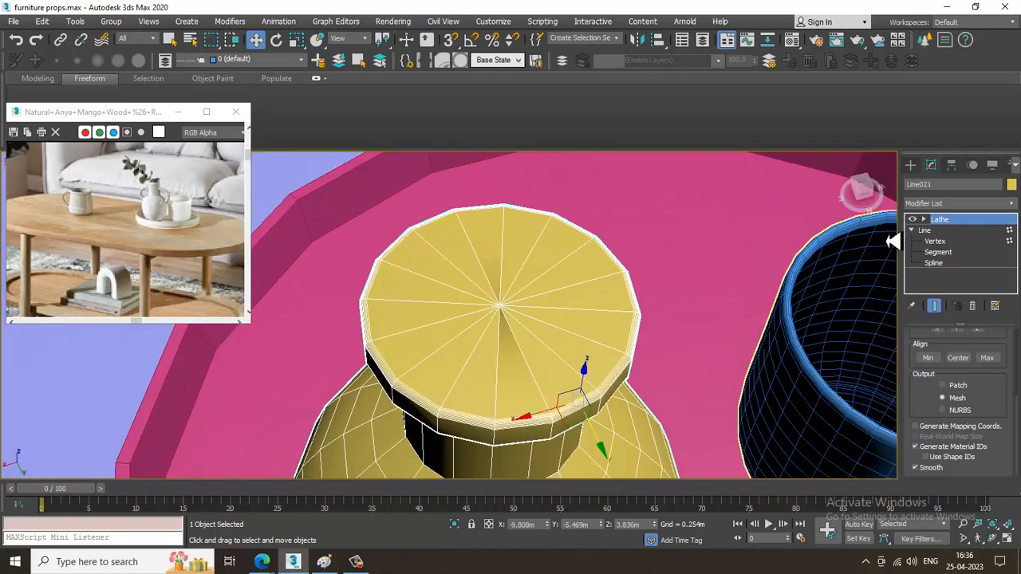
left_click(934, 241)
scroll(574, 295, "up", 3)
key("F3")
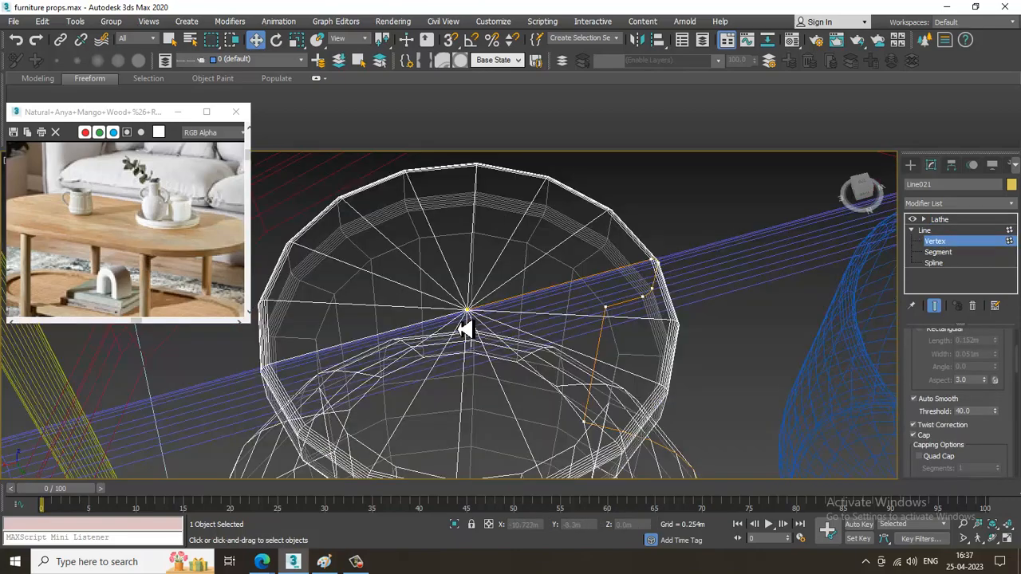
left_click(468, 312)
key("F3")
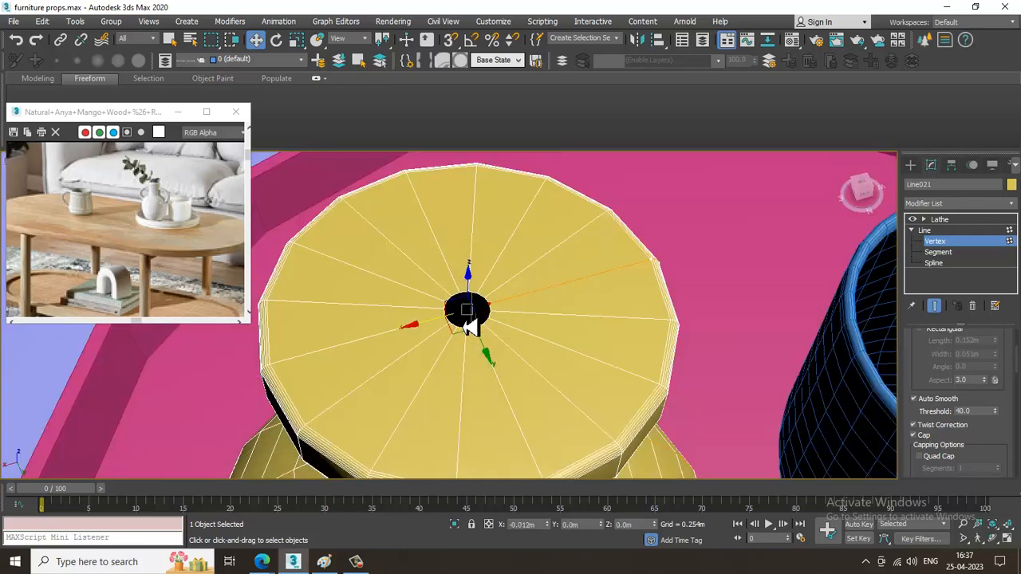
left_click_drag(448, 330, 453, 330)
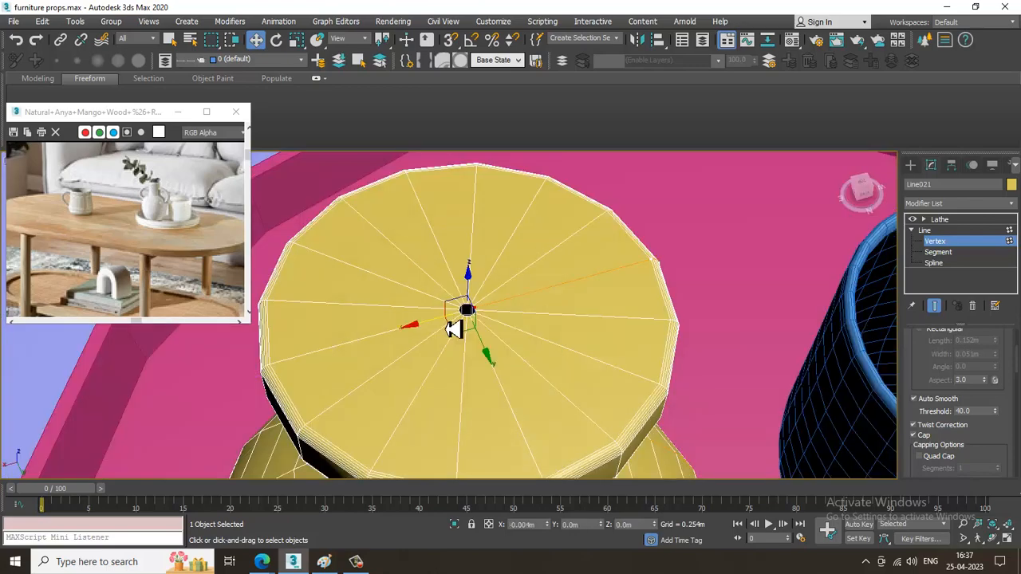
middle_click_drag(499, 356, 572, 291, "alt")
Fillet the profile vertex where the vase's neck meets its body, and return to the Lathe level.
scroll(557, 295, "down", 5)
scroll(573, 293, "down", 3)
middle_click_drag(582, 328, 550, 293, "alt")
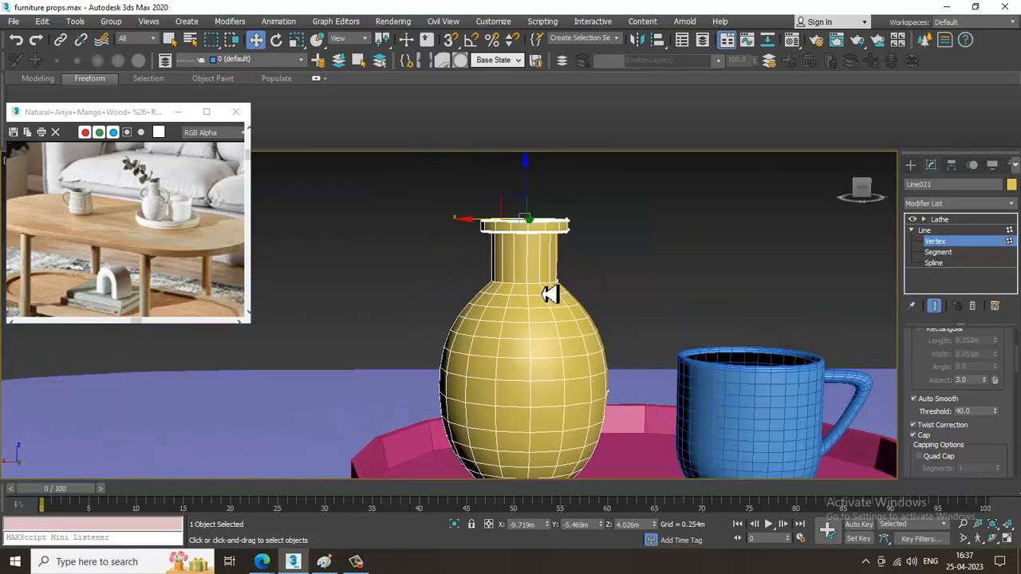
left_click_drag(940, 389, 934, 54)
left_click_drag(1000, 393, 995, 136)
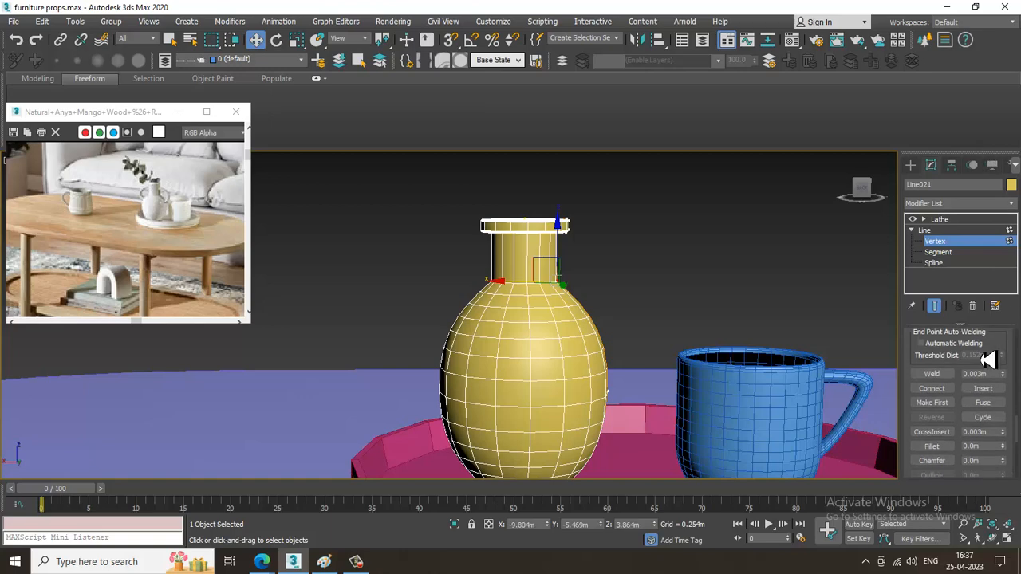
left_click(936, 450)
scroll(591, 285, "up", 1)
key("alt+w")
left_click(760, 226)
key("alt+w")
middle_click_drag(759, 221, 758, 90)
left_click_drag(561, 291, 567, 260)
key("w")
left_click(991, 221)
scroll(734, 296, "down", 5)
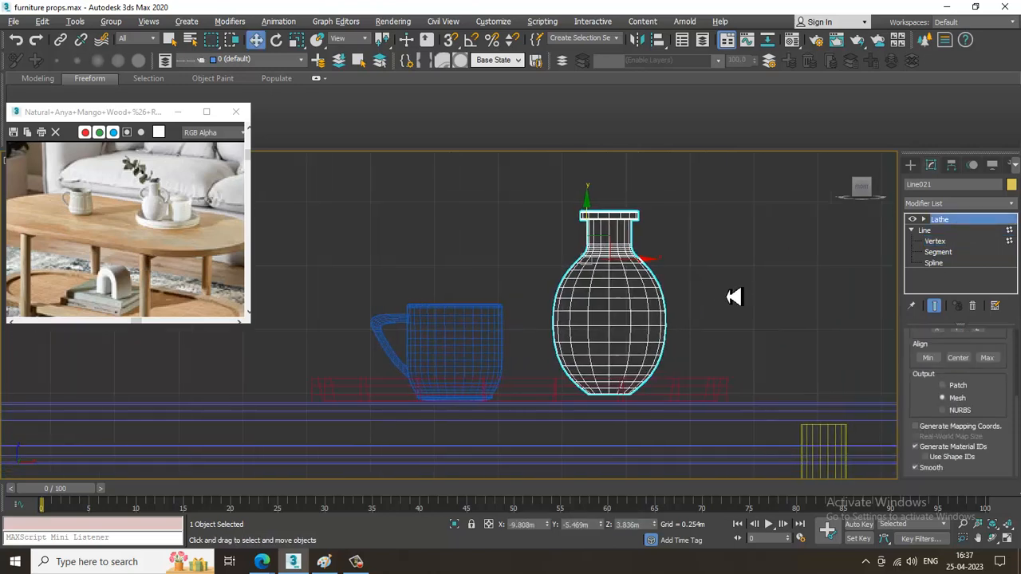
Scale the vase uniformly to about 115% and raise it to Z 3.864 m above the tray.
key("alt+w")
middle_click(675, 406)
key("alt+w")
scroll(558, 351, "up", 3)
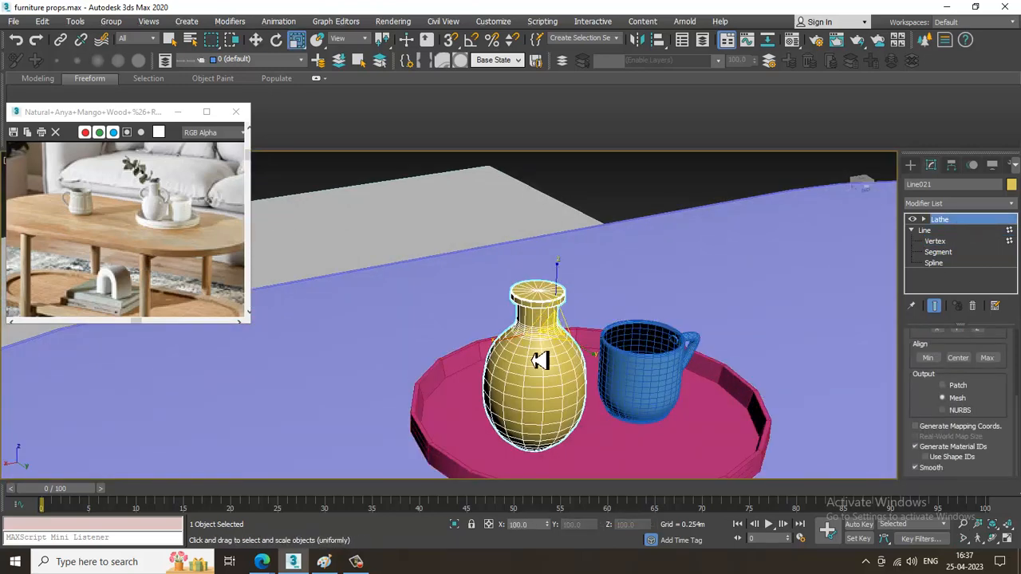
key("r")
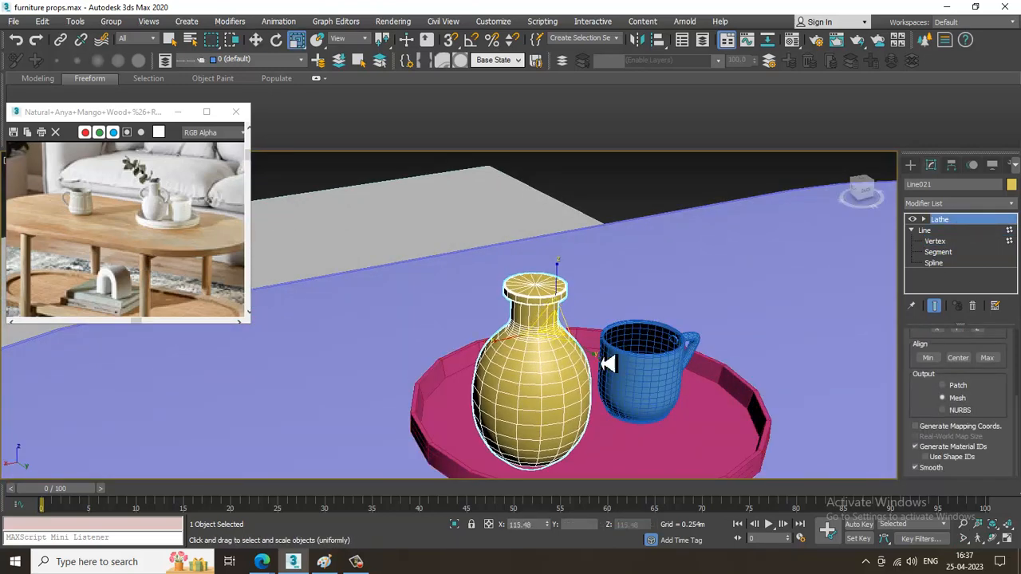
key("f")
key("w")
key("p")
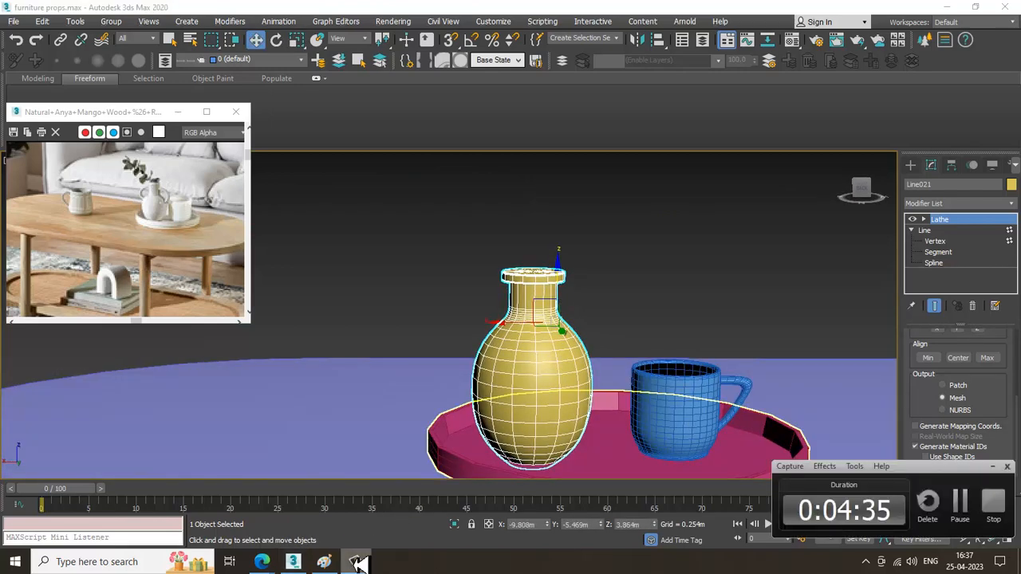
middle_click_drag(592, 294, 570, 298, "alt")
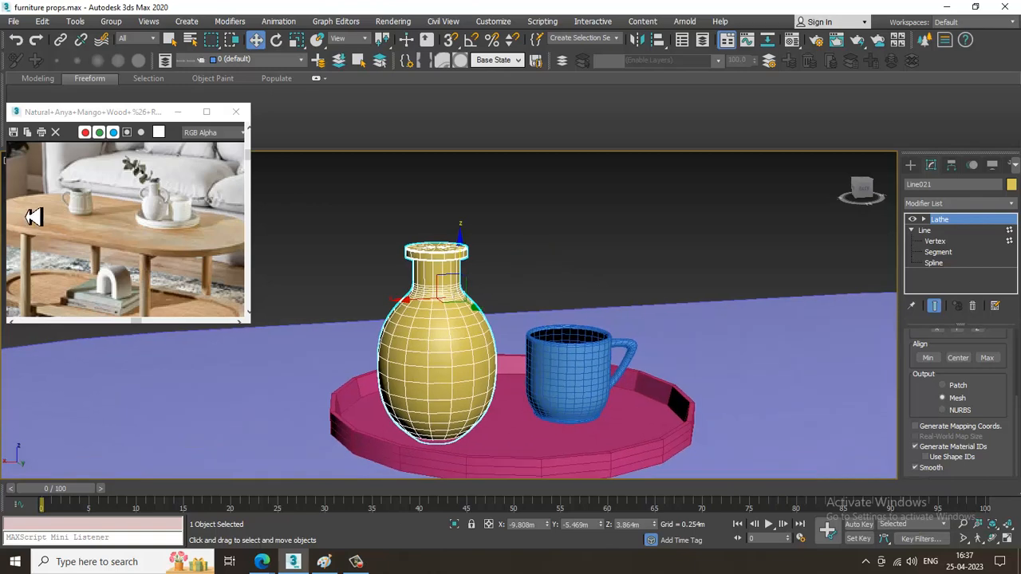
Select the vase, cup and tray together, enlarge them slightly in proportion to the reference photo, and raise them onto the tabletop.
middle_click_drag(158, 226, 182, 237)
scroll(562, 344, "down", 3)
scroll(626, 362, "down", 5)
middle_click_drag(626, 362, 580, 358, "alt")
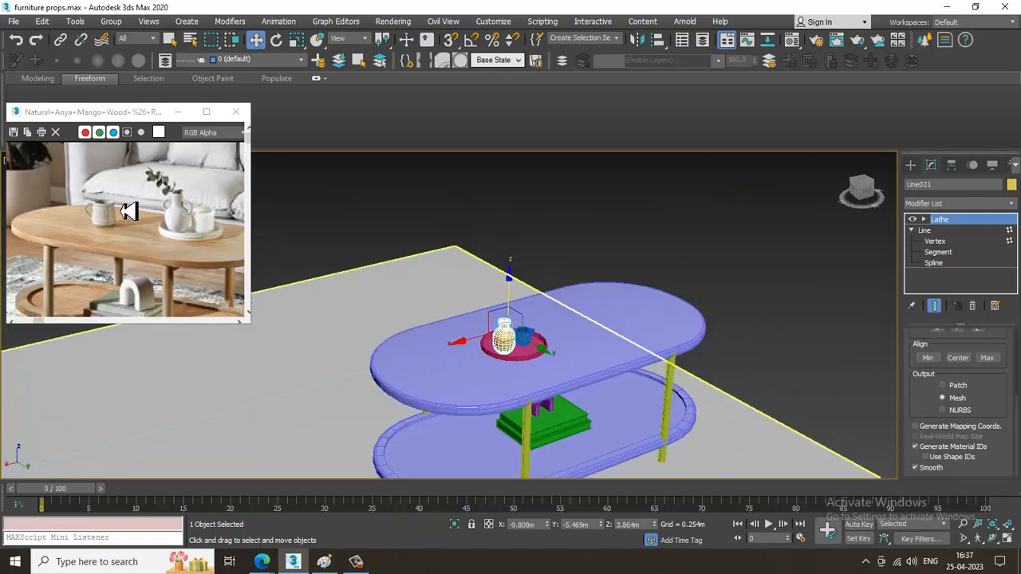
scroll(149, 238, "down", 1)
scroll(540, 406, "up", 3)
scroll(515, 319, "up", 4)
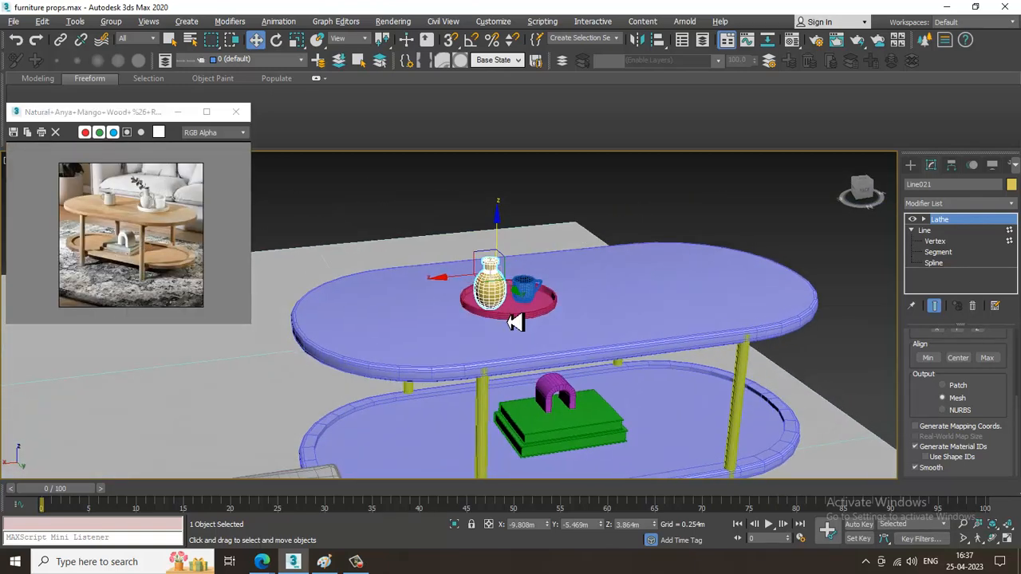
left_click(528, 289, "ctrl")
left_click(529, 321, "ctrl")
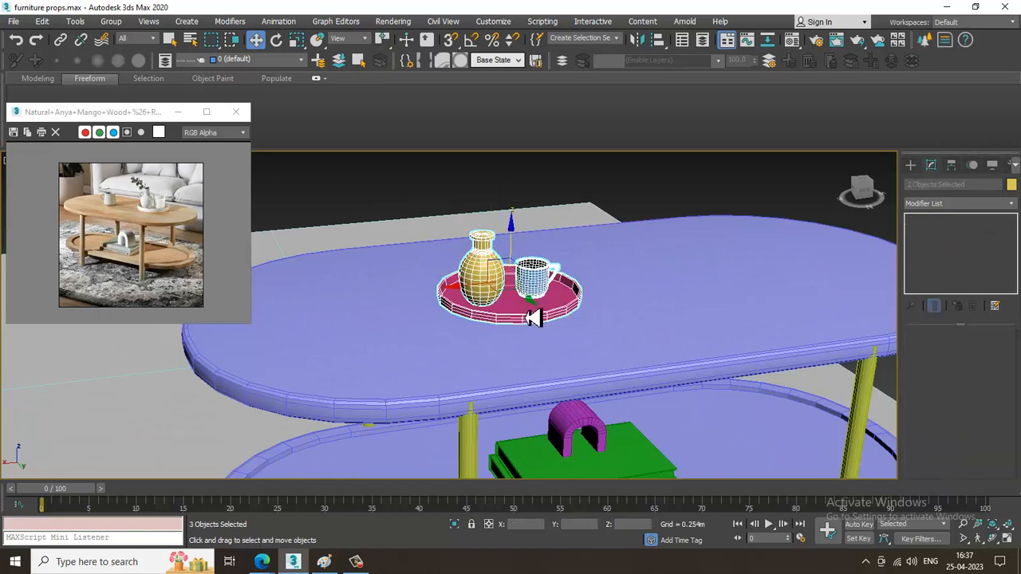
key("r")
left_click_drag(514, 290, 500, 277)
key("w")
middle_click_drag(503, 277, 511, 265, "alt")
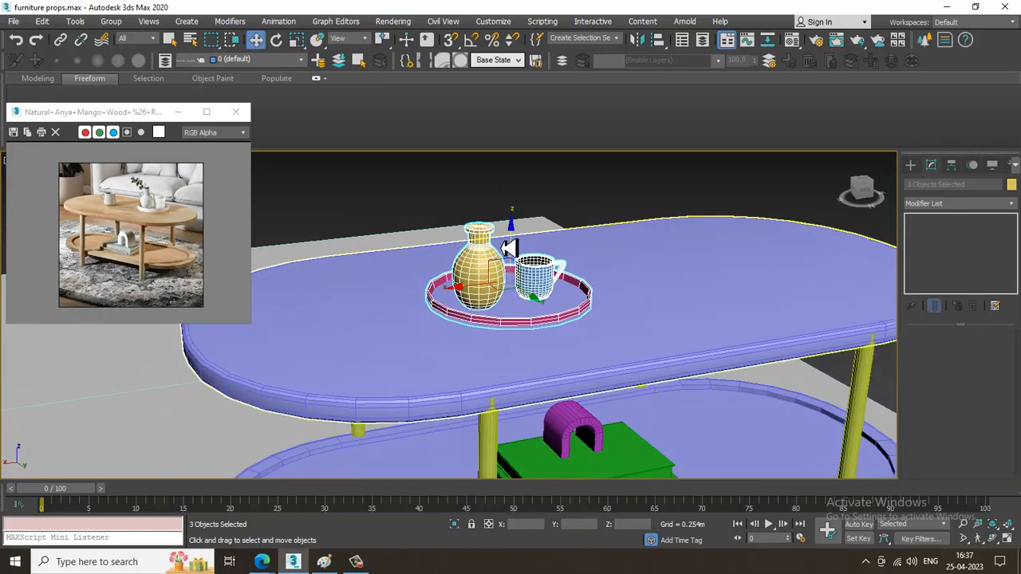
left_click_drag(513, 250, 514, 246)
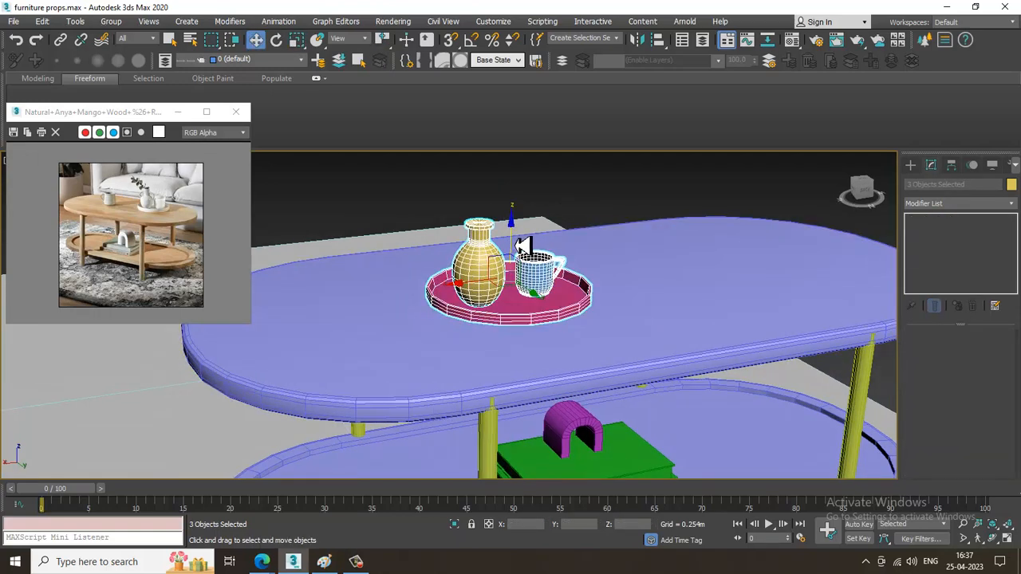
Minimize the coffee table reference and open the daybed photo Untitled.jpg from the desktop, placing it beside the working area.
scroll(551, 271, "down", 5)
middle_click_drag(583, 296, 662, 318, "alt")
left_click(177, 111)
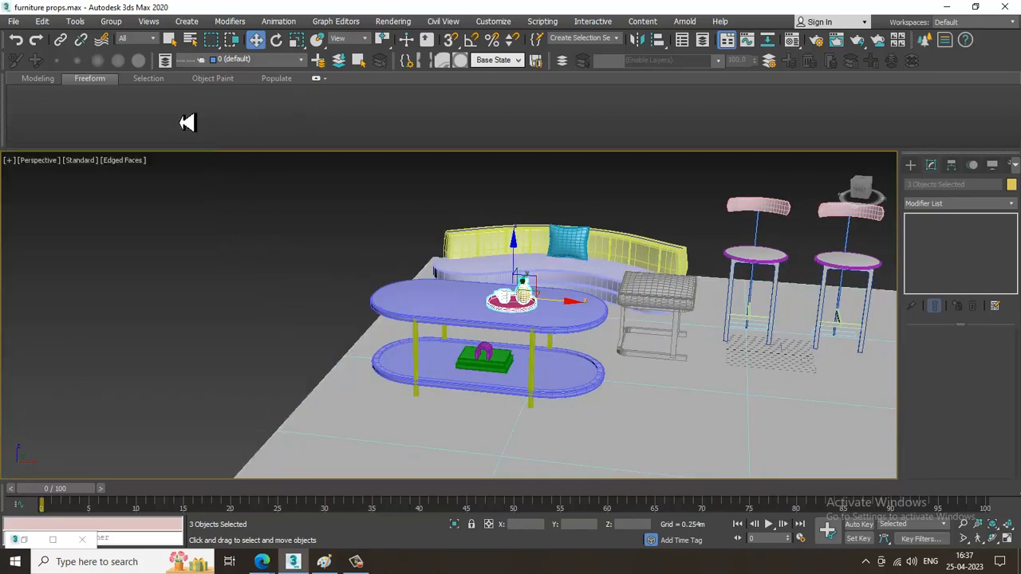
left_click(15, 21)
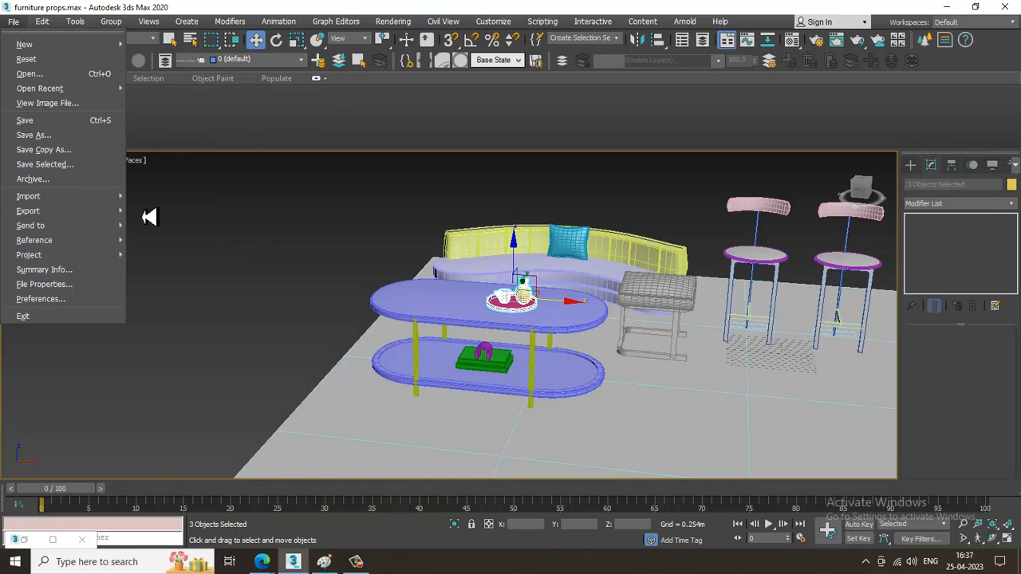
left_click(83, 105)
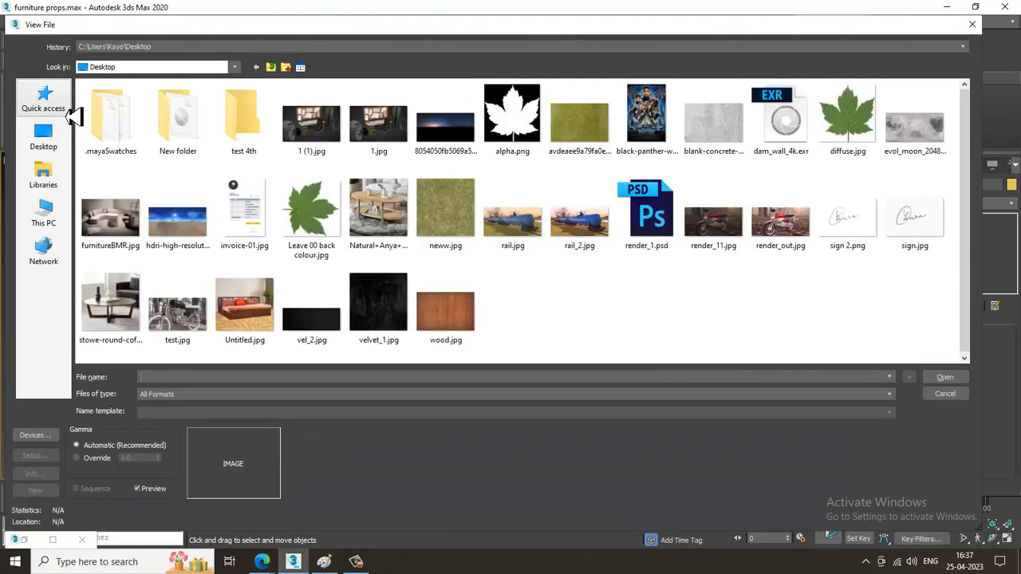
double_click(253, 335)
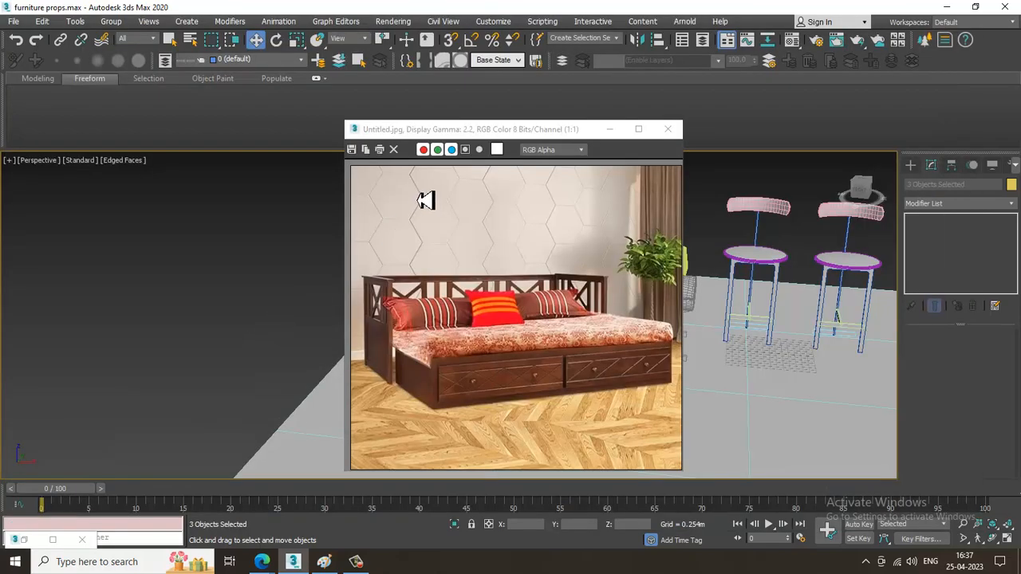
left_click_drag(508, 141, 190, 64)
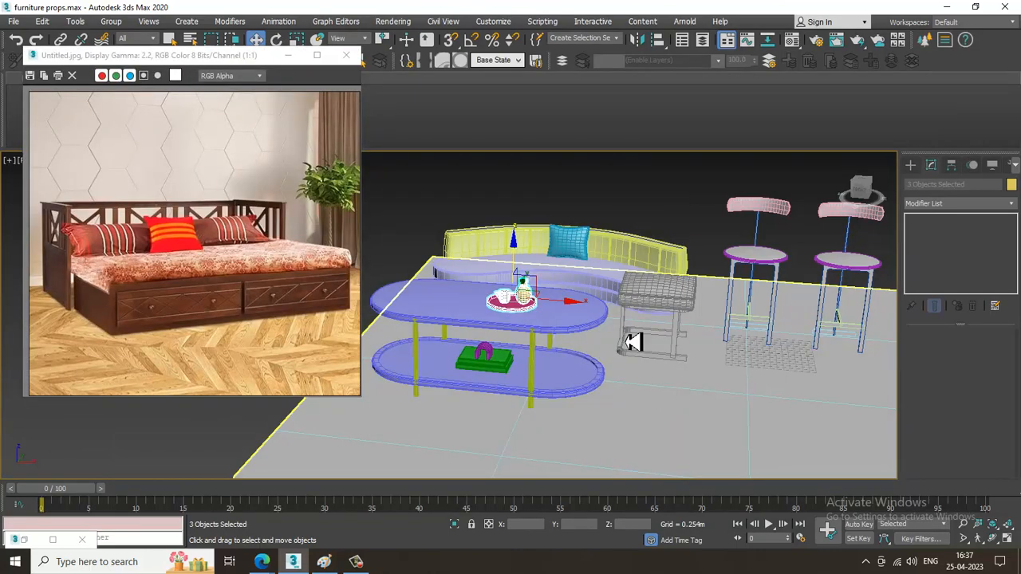
Draw an open U-shaped line on the empty floor in the Top view, about 16.2 m wide with its last side about 5.9 m long.
middle_click_drag(630, 323, 657, 321, "alt")
key("alt+w")
right_click(383, 254)
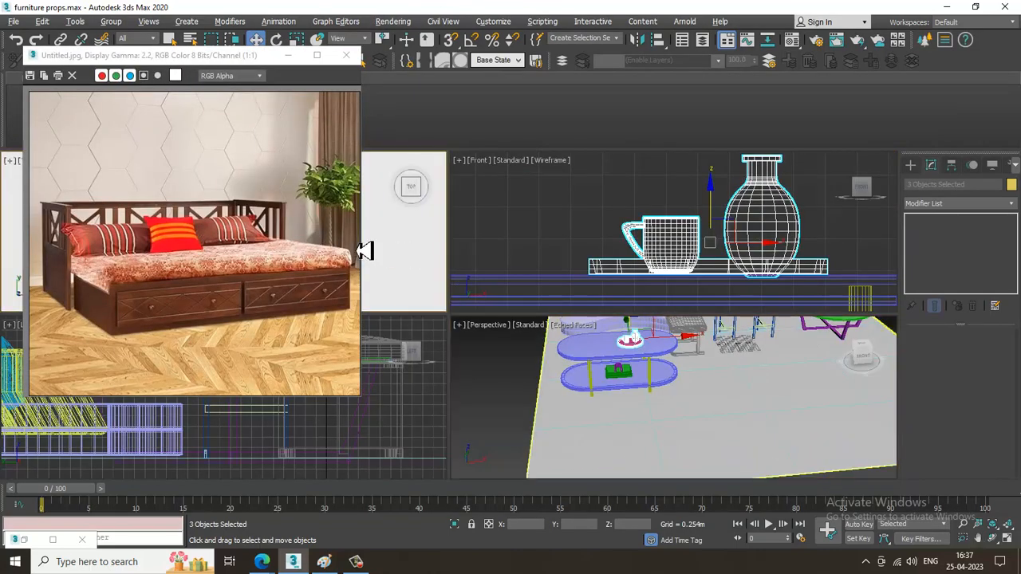
key("alt+w")
key("z")
scroll(518, 275, "down", 4)
scroll(579, 290, "down", 5)
middle_click_drag(734, 311, 582, 314)
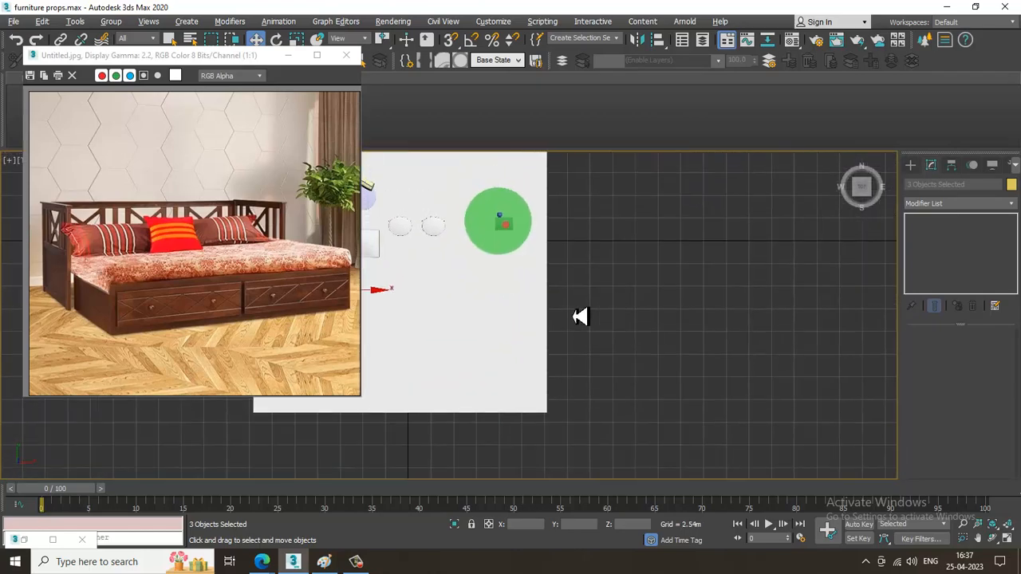
scroll(581, 314, "up", 2)
middle_click_drag(491, 297, 692, 303)
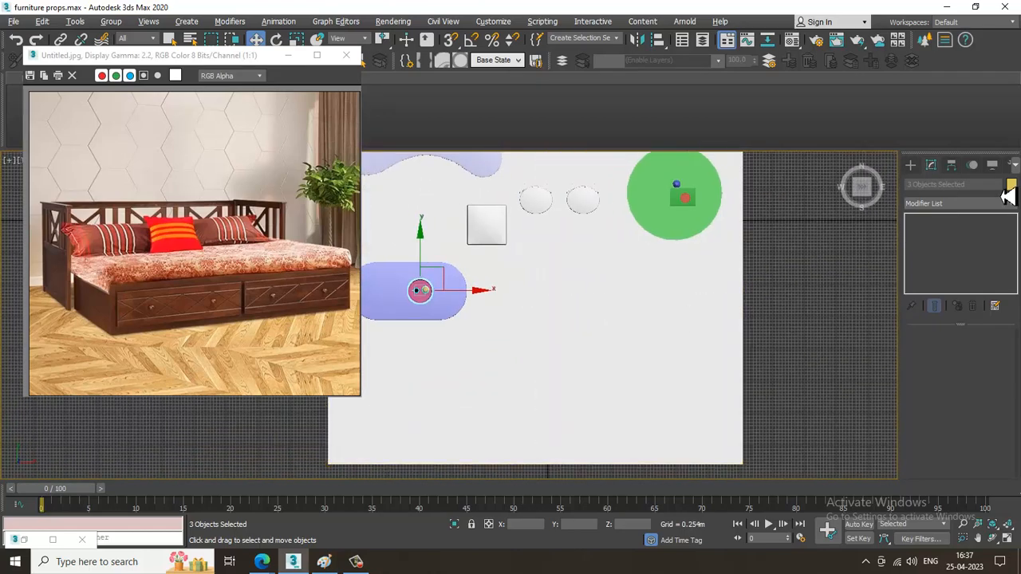
left_click(909, 165)
left_click(933, 251)
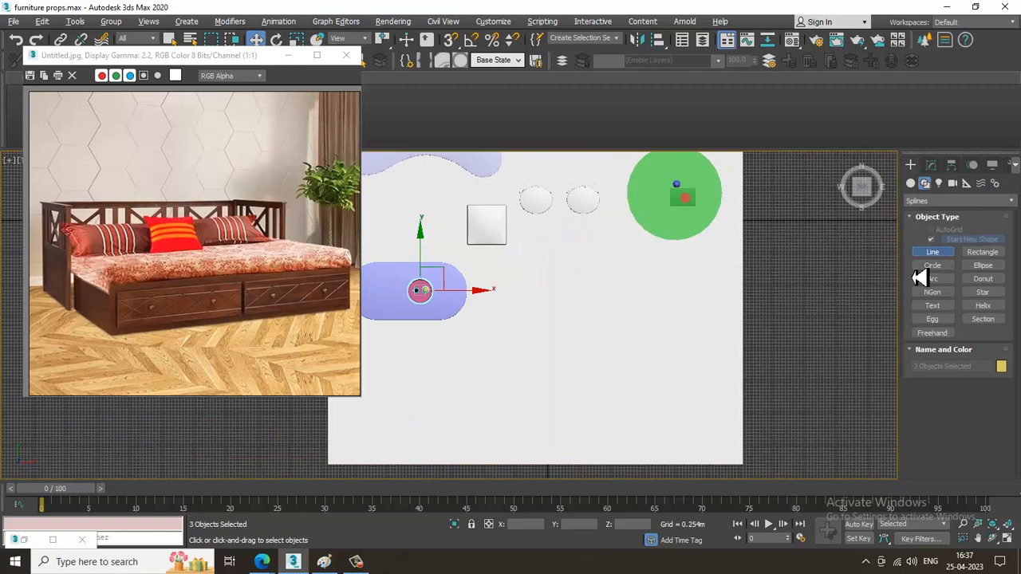
left_click(549, 354)
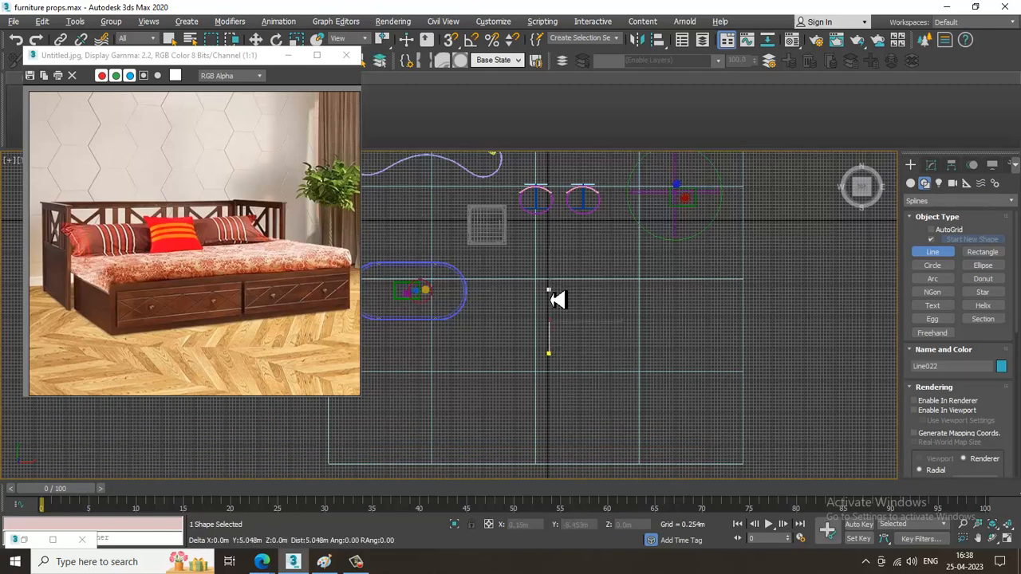
left_click(560, 289)
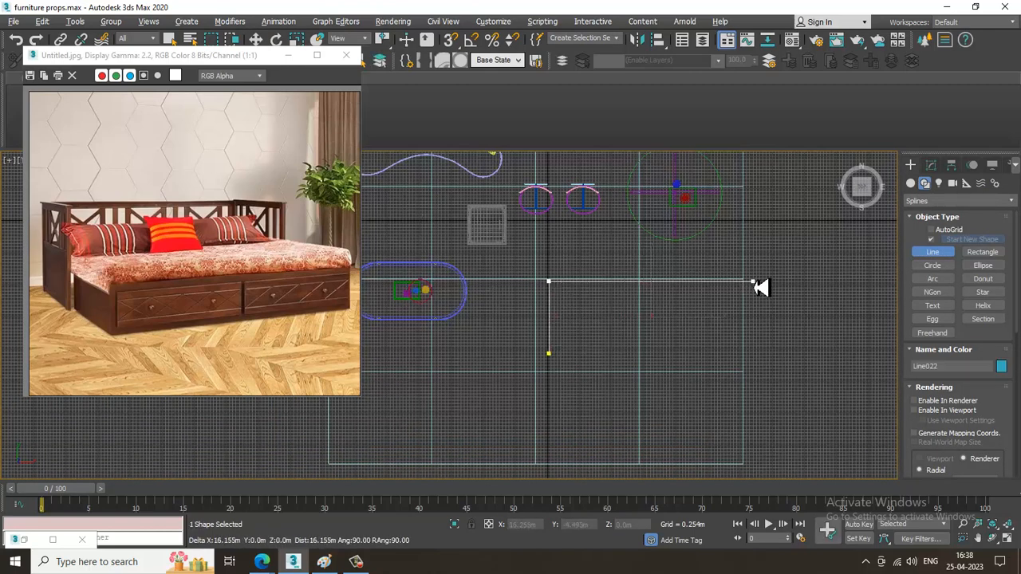
left_click(755, 282)
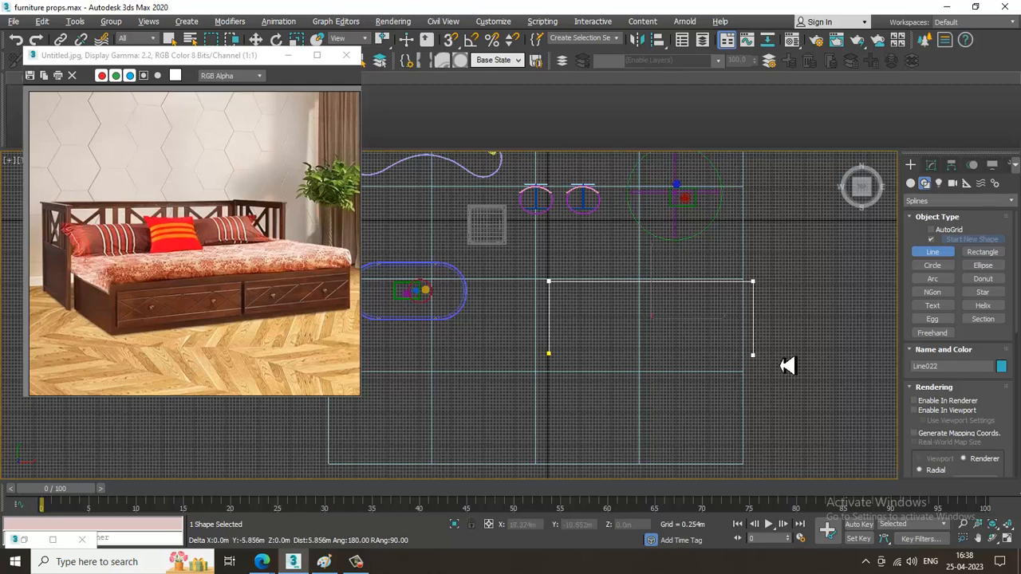
left_click(791, 367)
right_click(792, 367)
right_click(794, 367)
Move the U-shaped line along X to 6.098 m in the Perspective view and open its editable parameters.
key("alt+w")
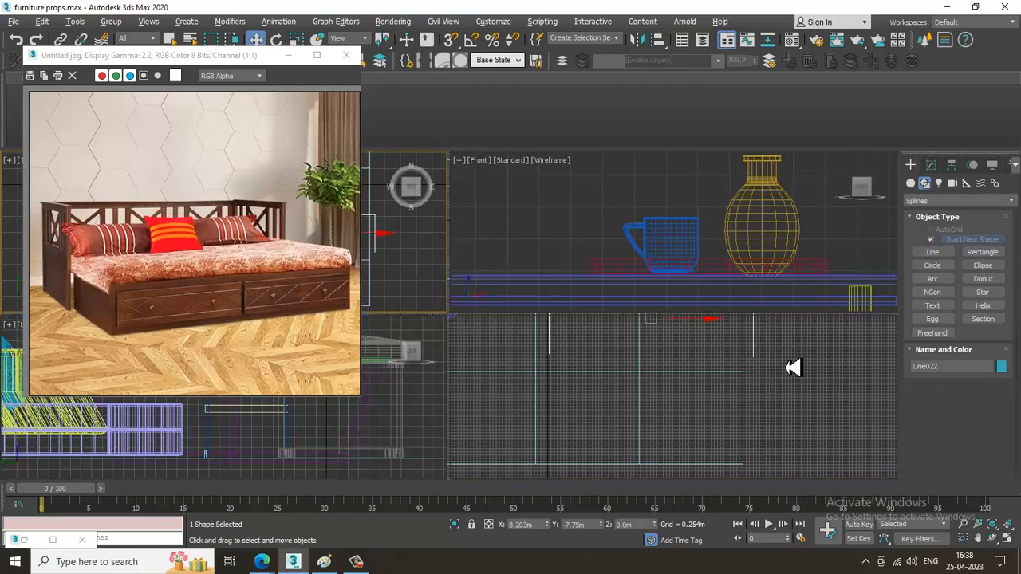
right_click(752, 403)
key("alt+w")
middle_click_drag(714, 426, 675, 346)
middle_click_drag(439, 342, 631, 326)
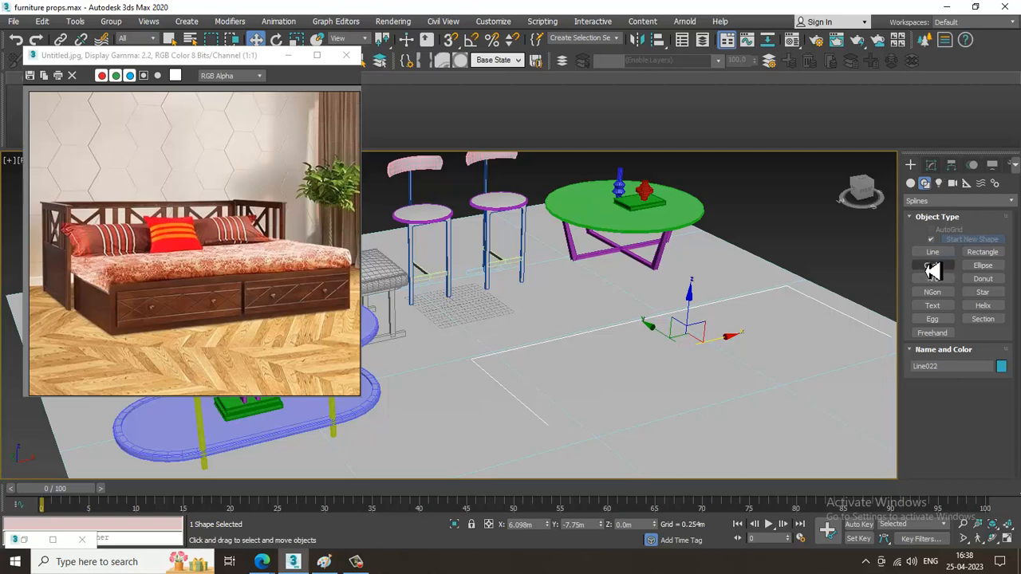
left_click(931, 165)
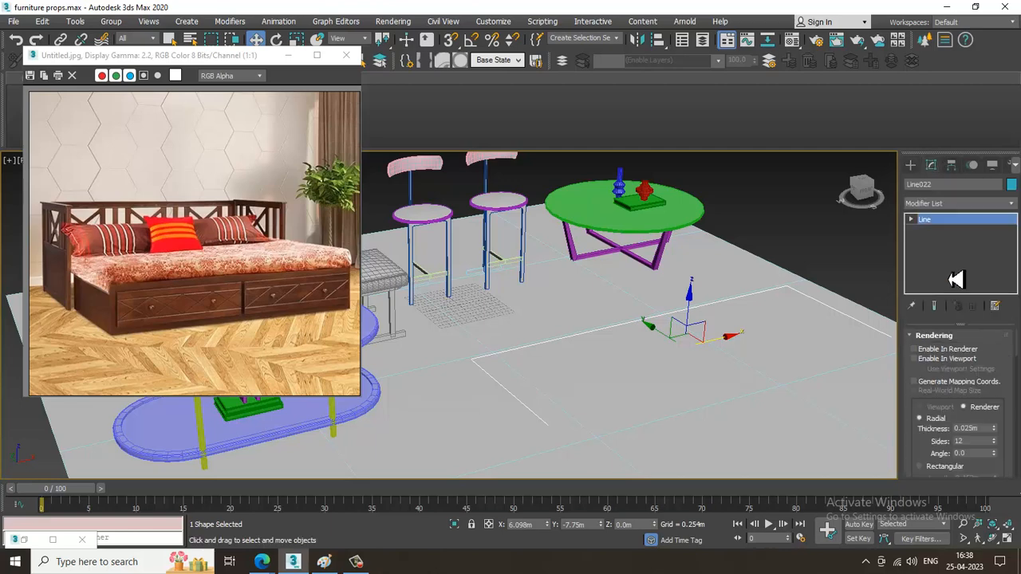
Show the U-shaped line in the viewport as a rectangular profile with a length of 2.431 m and a width of 0.125 m.
left_click(913, 359)
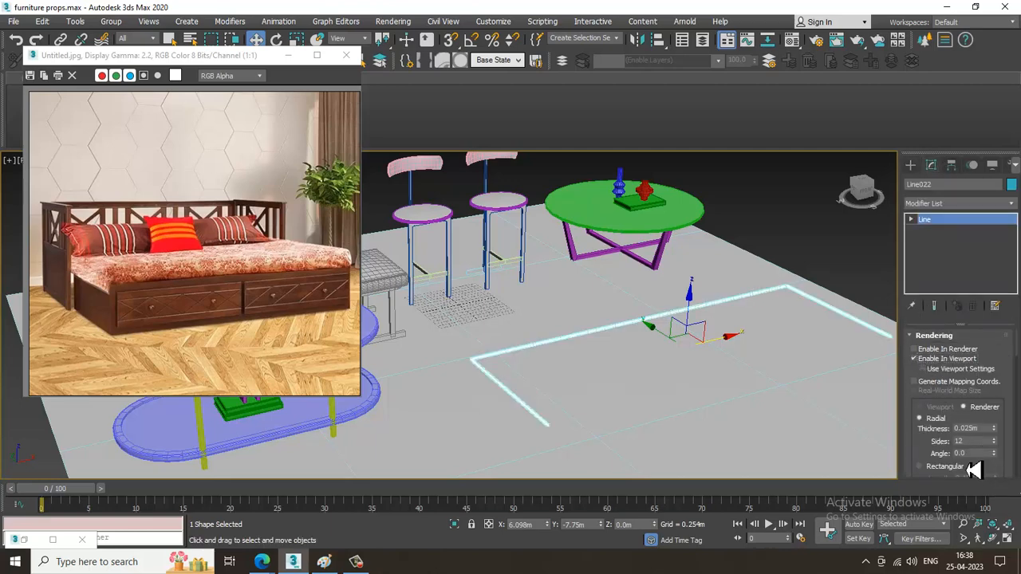
scroll(934, 453, "down", 3)
scroll(630, 405, "up", 5)
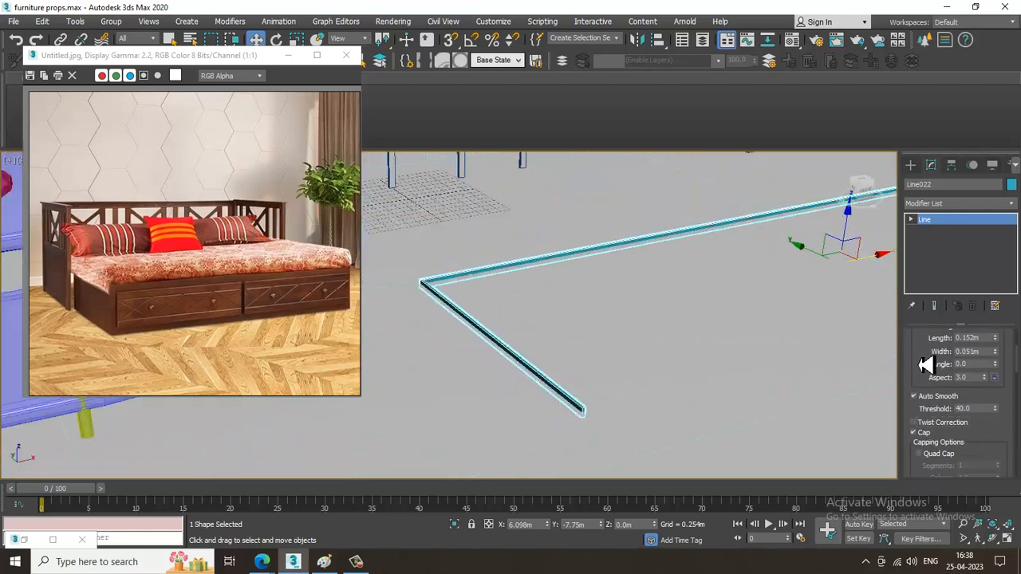
left_click_drag(925, 365, 917, 271)
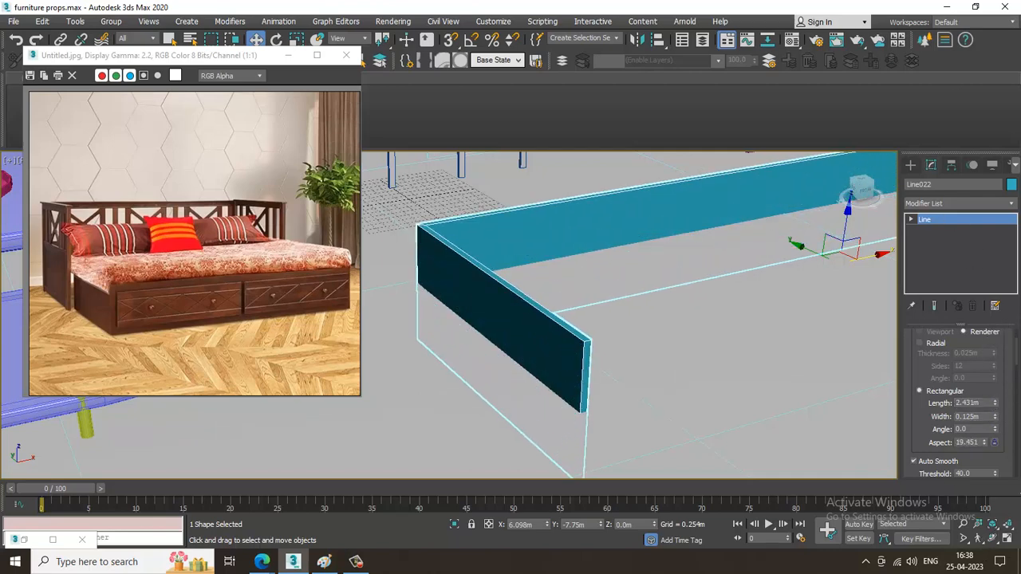
scroll(672, 324, "down", 5)
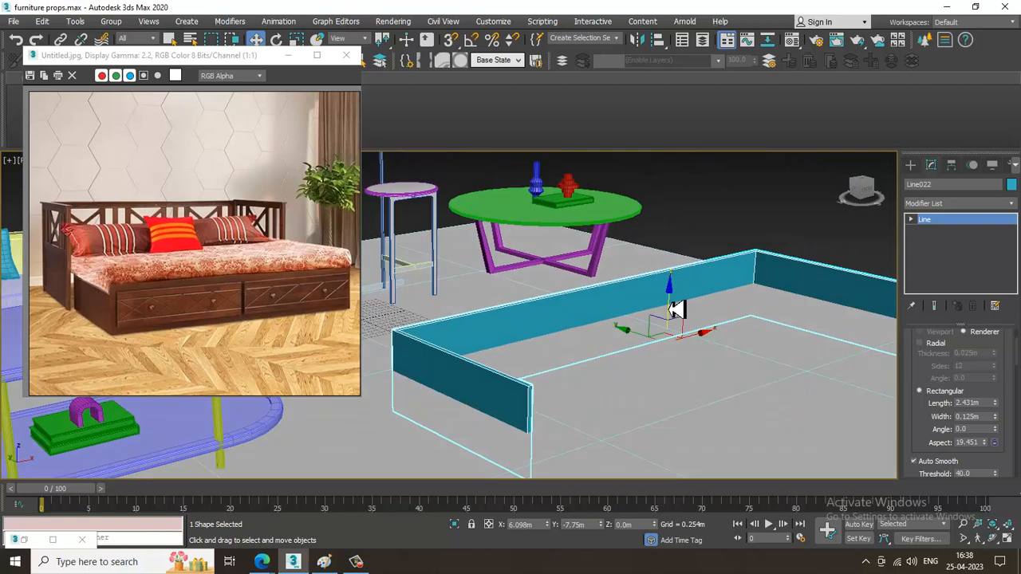
Set the profile's rectangular length to 3.914 m and raise the frame to 1.892 m in Z so it stands on the floor.
middle_click_drag(674, 303, 682, 264, "alt")
left_click_drag(682, 265, 705, 280)
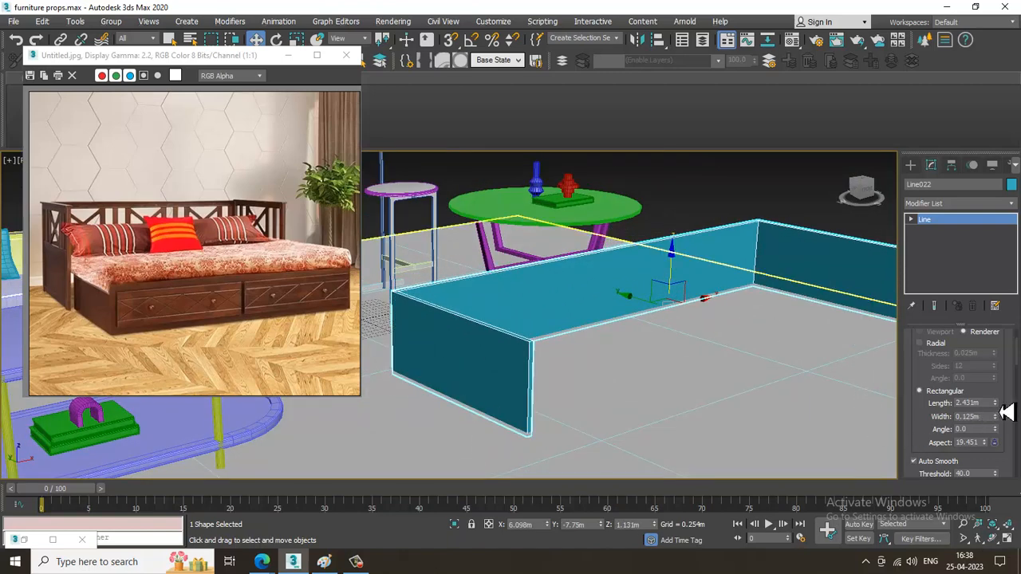
left_click_drag(994, 404, 1003, 339)
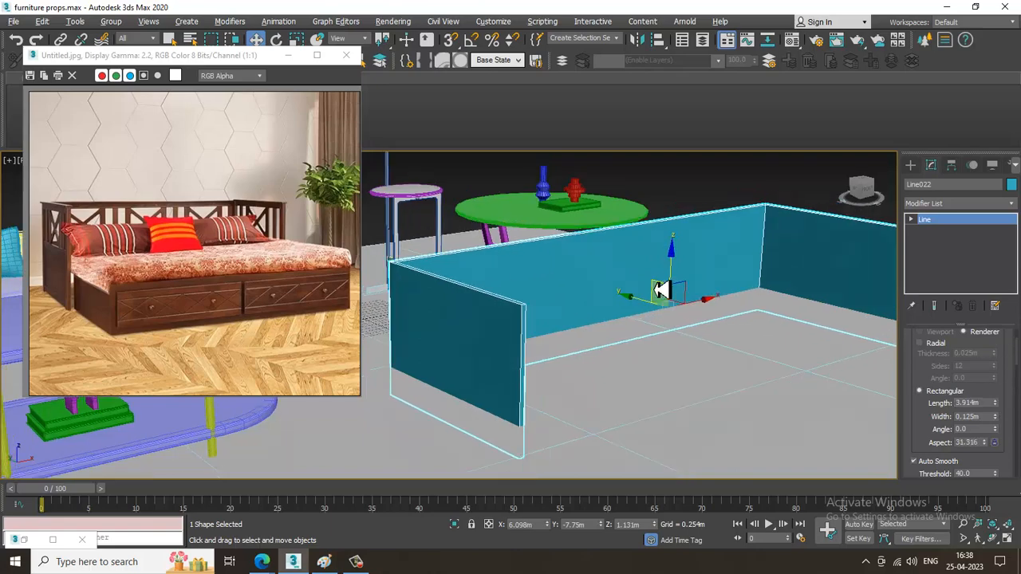
mouse_move(678, 263)
left_mouse_down()
mouse_move(677, 237)
mouse_move(676, 257)
left_mouse_up()
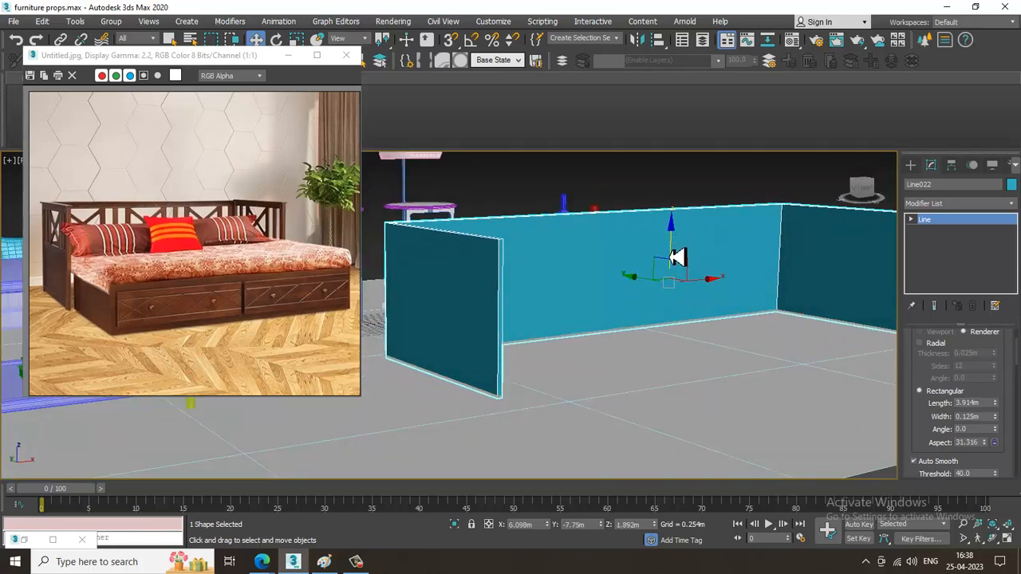
Thicken the frame's walls by setting the rectangular profile width to 0.201 m.
middle_click_drag(677, 256, 667, 388, "alt")
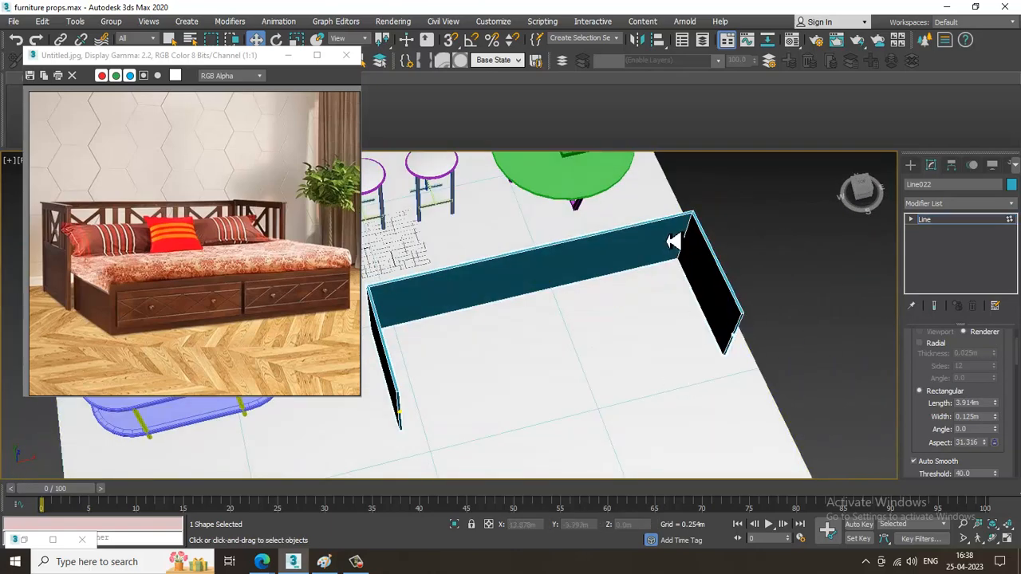
middle_click_drag(706, 228, 644, 315, "alt")
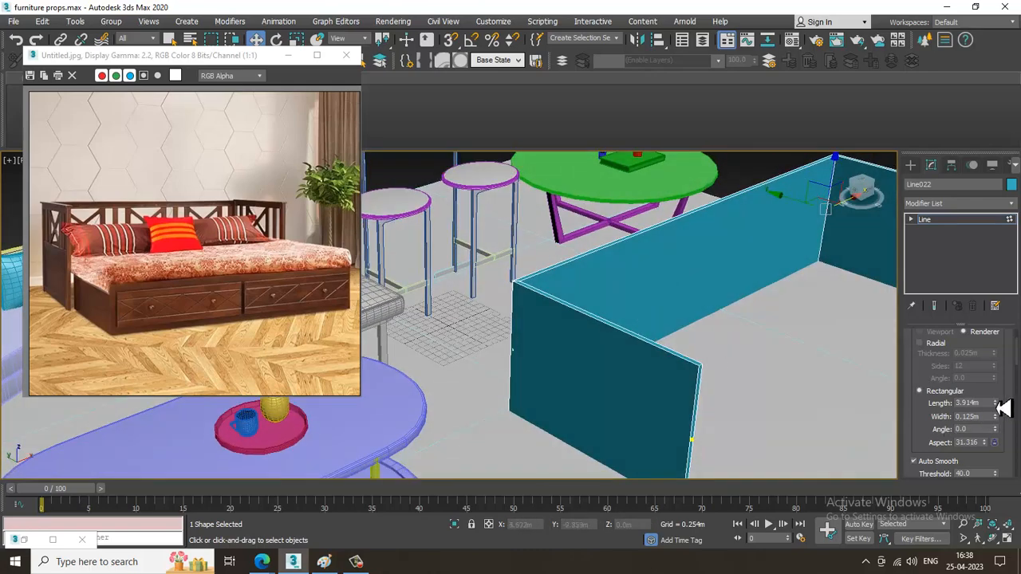
mouse_move(996, 407)
left_mouse_down()
mouse_move(995, 394)
mouse_move(995, 429)
mouse_move(1004, 397)
left_mouse_up()
middle_click_drag(812, 398, 586, 327, "alt")
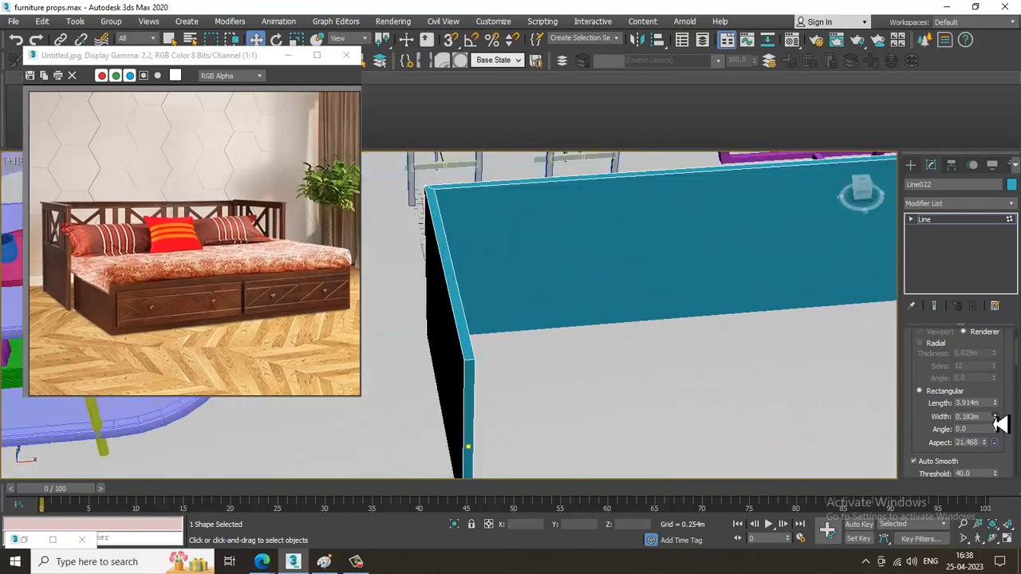
left_click_drag(1000, 424, 1000, 422)
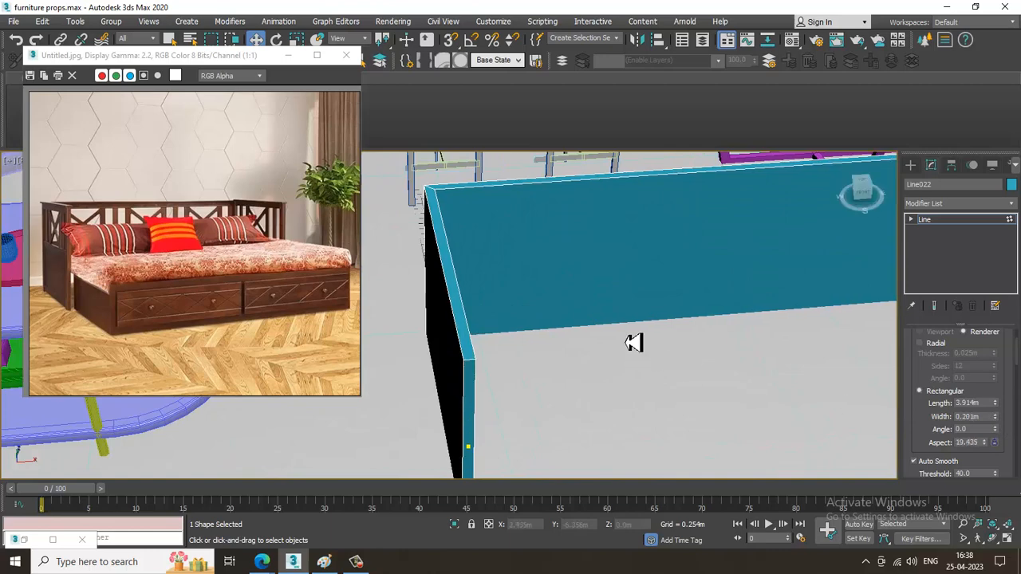
Convert the U-shaped frame to an Editable Poly.
right_click(599, 248)
mouse_move(692, 381)
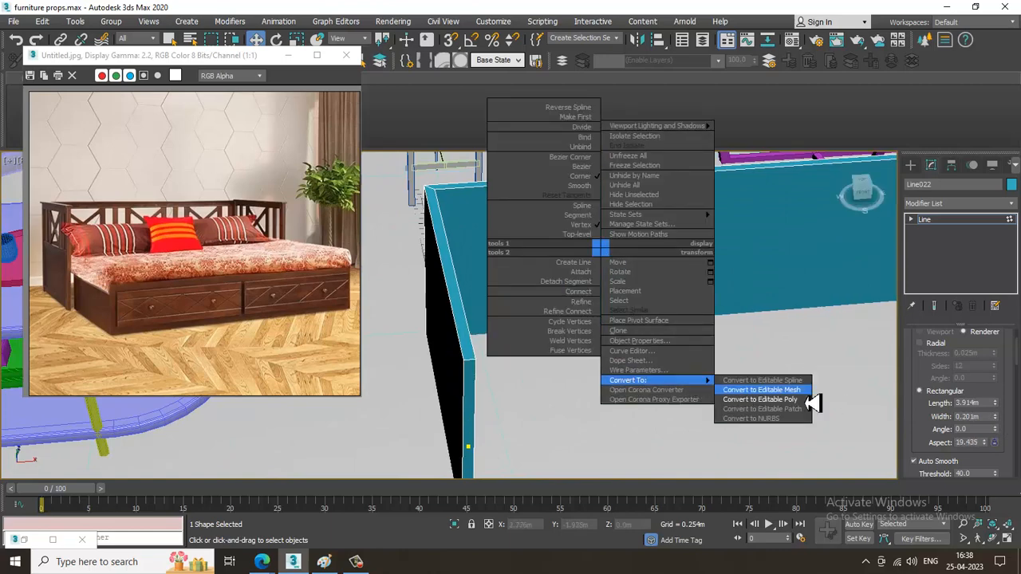
left_click(804, 400)
scroll(729, 359, "down", 3)
middle_click_drag(729, 360, 520, 357)
scroll(804, 346, "up", 3)
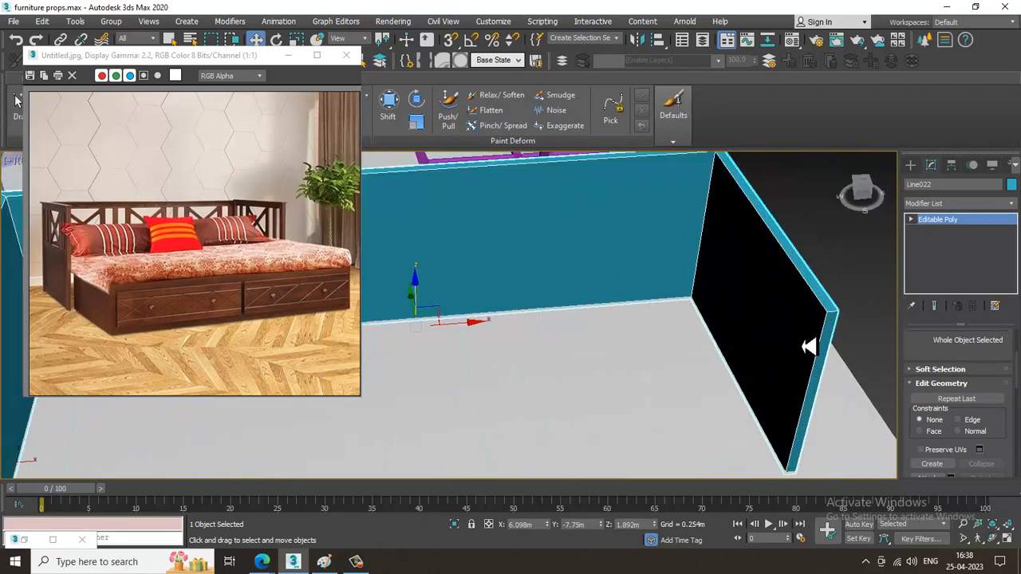
Isolate the daybed frame from the other furniture and frame it in the maximized Front view.
scroll(784, 356, "down", 5)
key("alt+w")
right_click(724, 209)
key("alt+w")
scroll(622, 243, "down", 4)
scroll(626, 244, "down", 6)
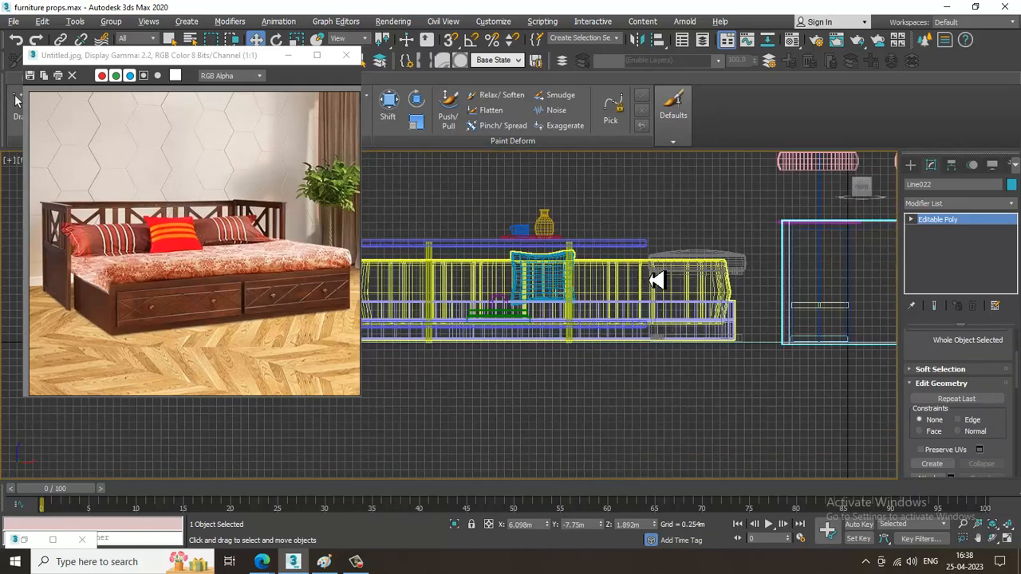
key("alt+q")
scroll(655, 299, "down", 3)
middle_click_drag(630, 306, 660, 327)
Connect all the frame's vertical edges with one horizontal loop and move the loop up about 0.33 m.
key("2")
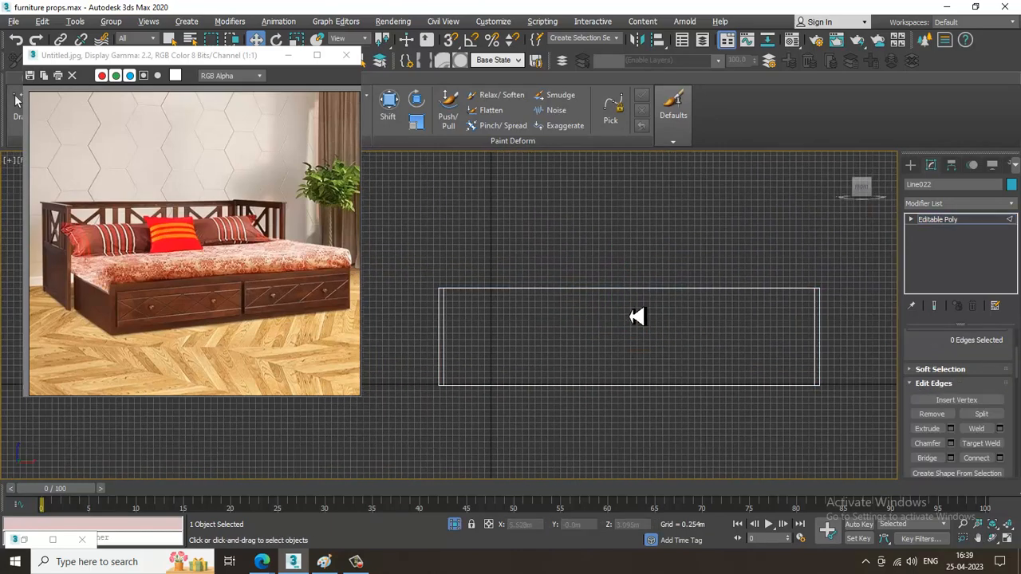
left_click_drag(894, 342, 899, 343)
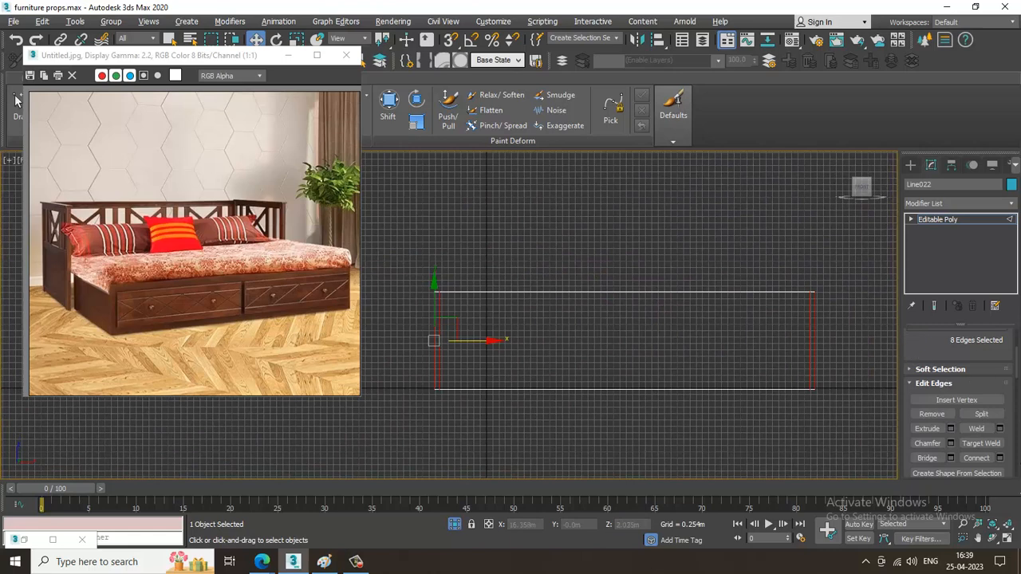
left_click(1000, 458)
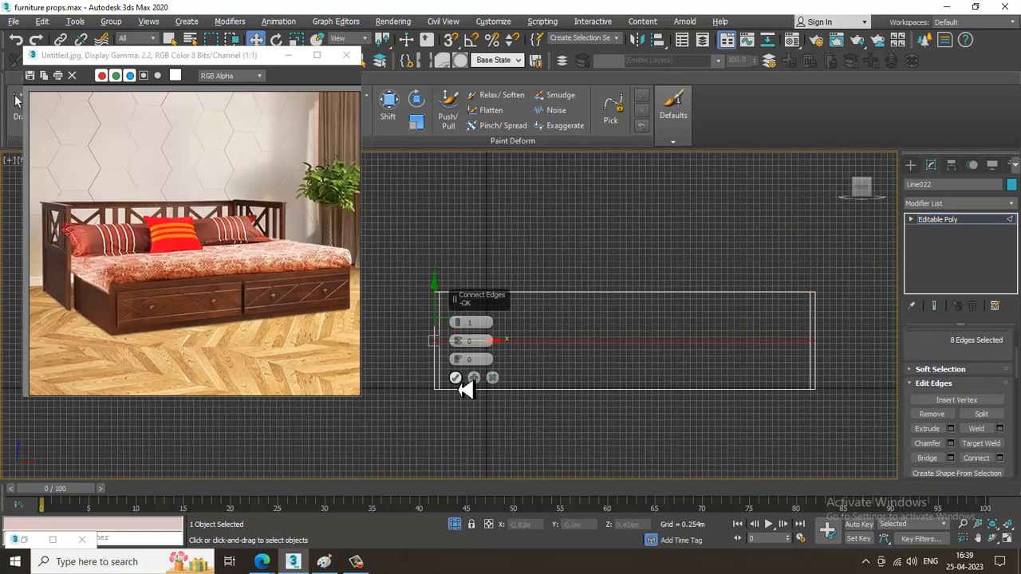
left_click(456, 371)
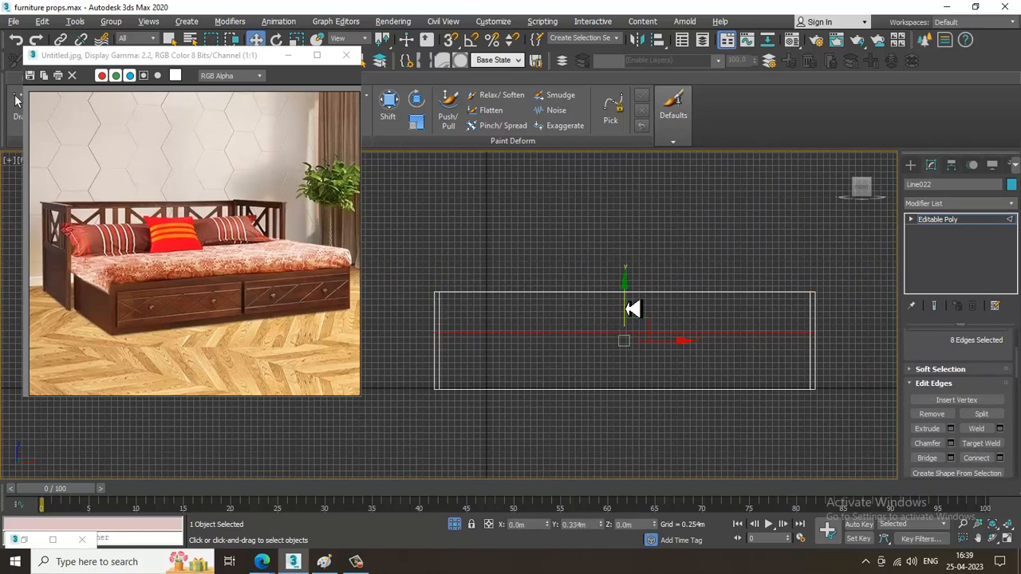
Raise the frame's top vertices to 4.332 m in Z and return to the maximized Perspective view.
key("1")
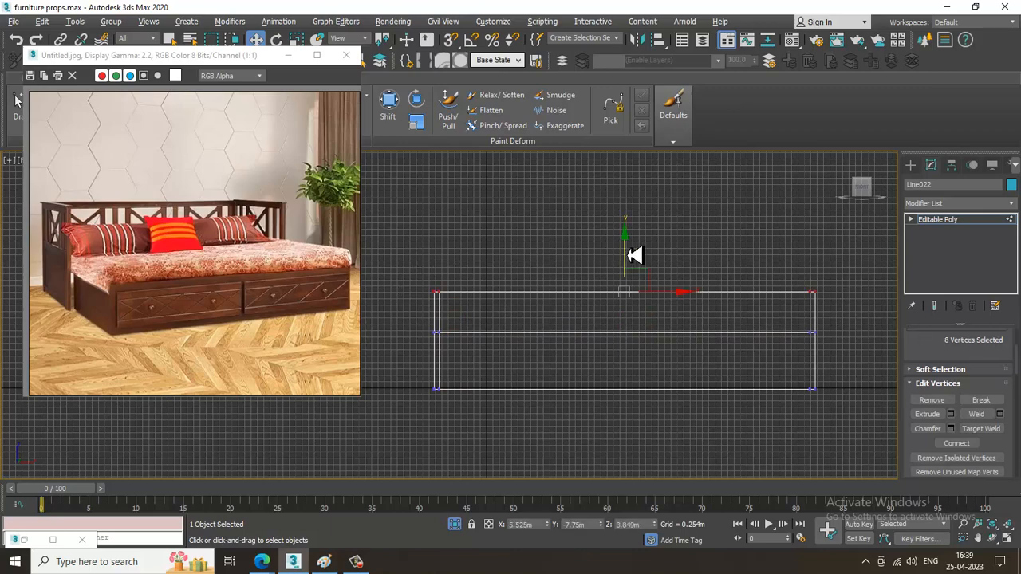
left_click_drag(634, 255, 634, 243)
key("alt+w")
middle_click(711, 394)
key("alt+w")
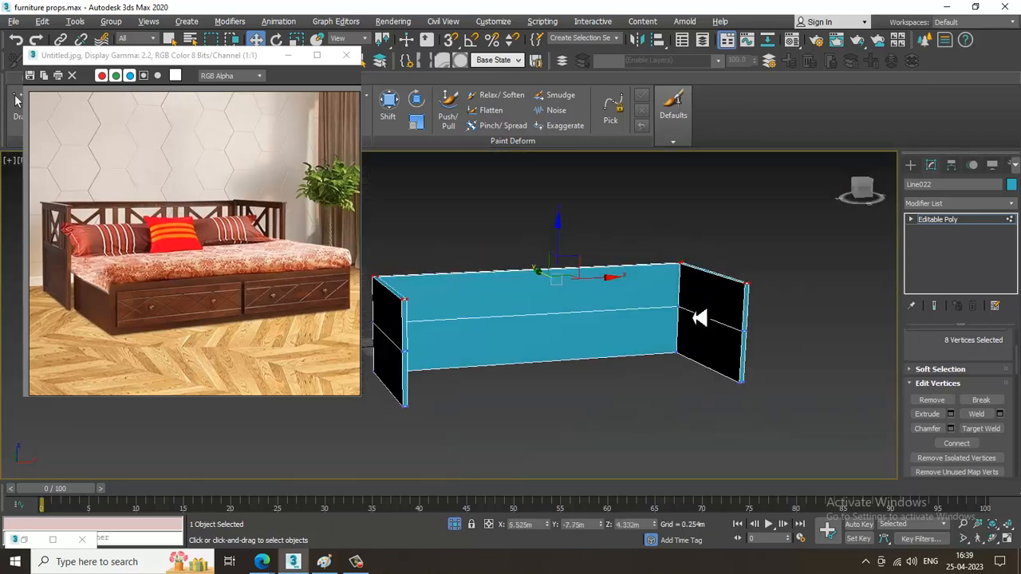
Move the daybed photo below the ribbon, show the polygon modeling tools and try starting a Swift Loop on the side panel.
mouse_move(573, 297)
middle_mouse_down()
mouse_move(633, 308)
mouse_move(569, 305)
middle_mouse_up()
middle_click_drag(569, 305, 645, 317)
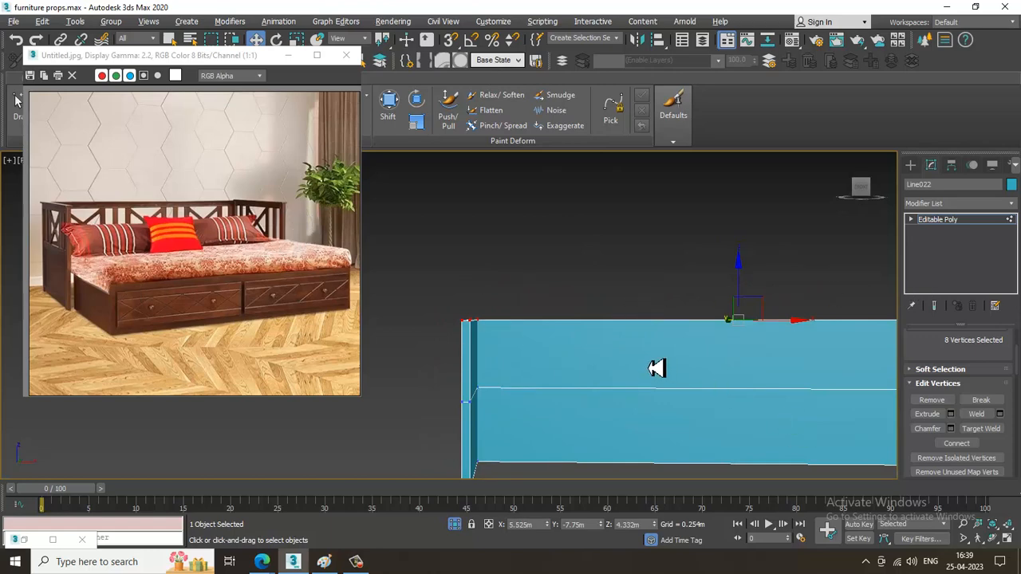
middle_click_drag(655, 367, 630, 365, "alt")
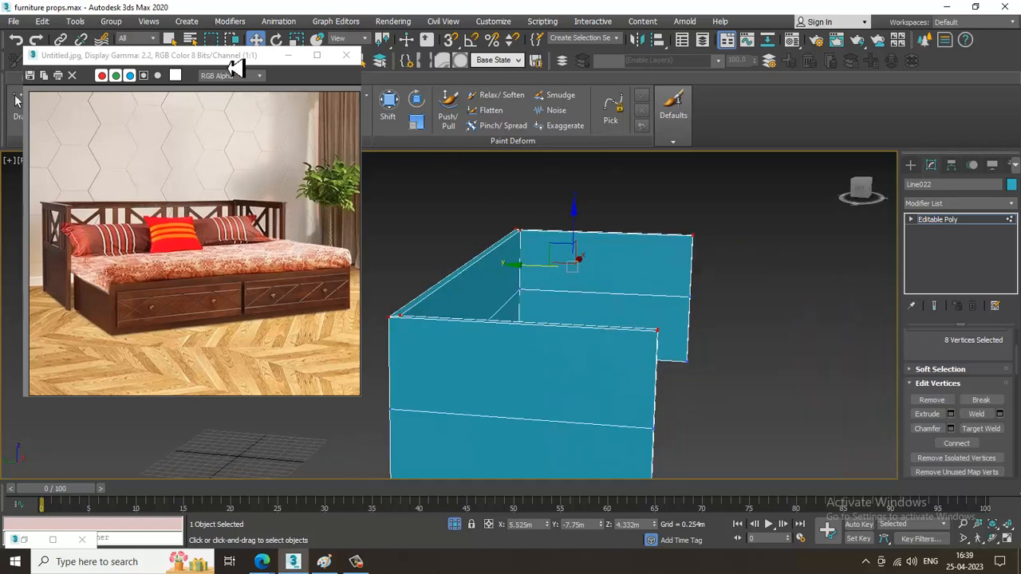
left_click_drag(233, 68, 195, 139)
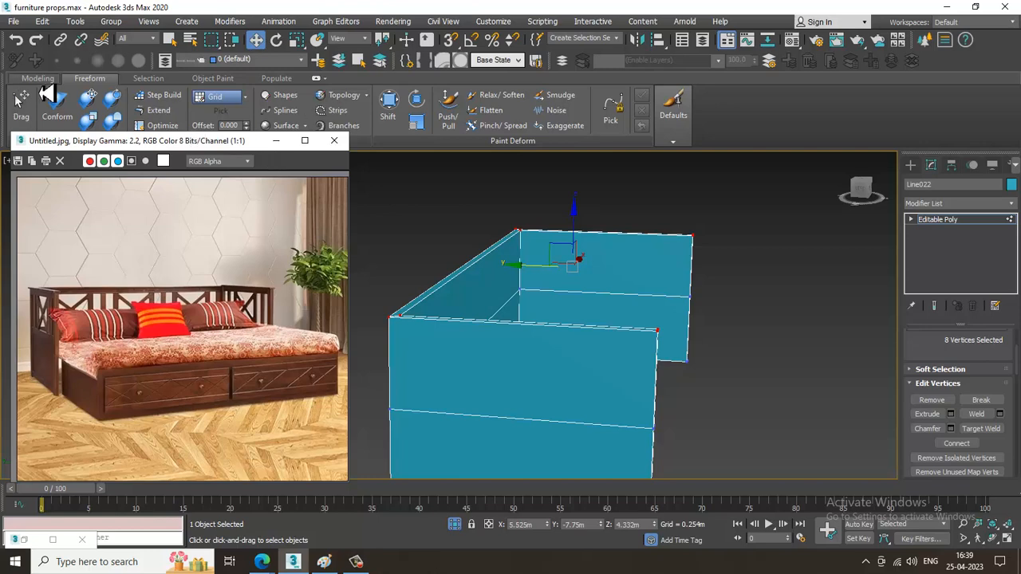
left_click(180, 122)
left_click(38, 78)
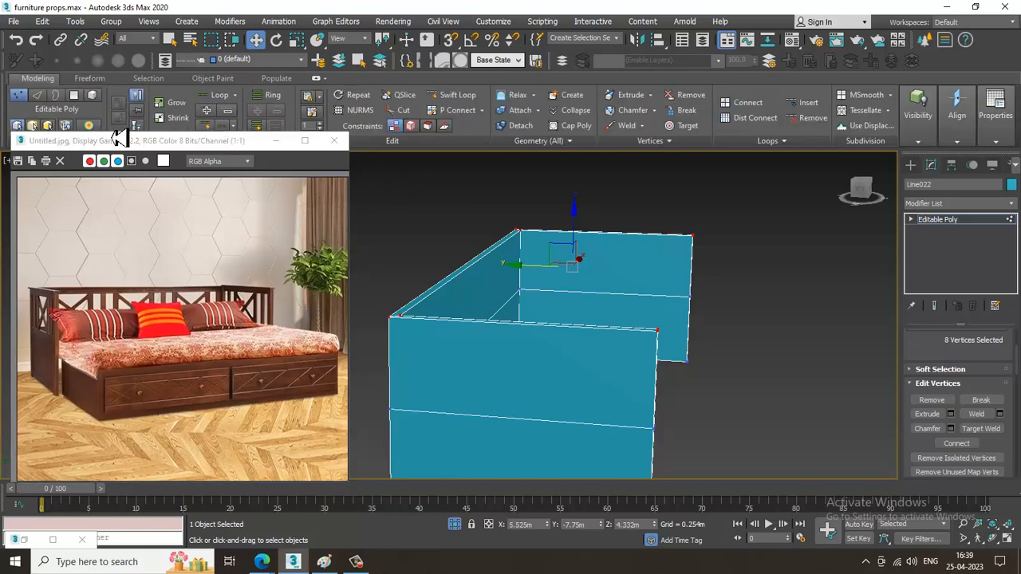
left_click(460, 96)
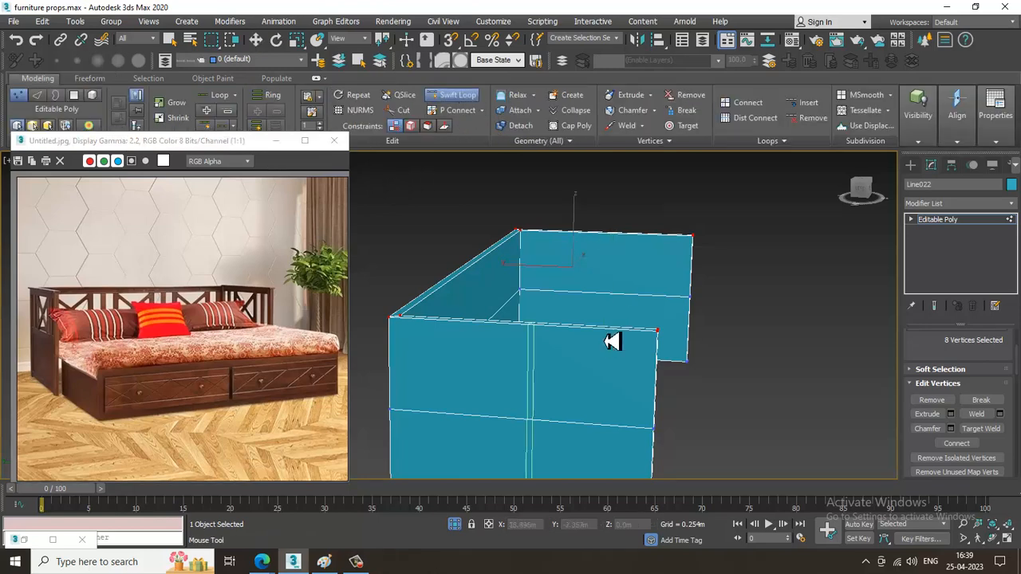
right_click(657, 333)
Connect the horizontal edges of both side panels with one vertical segment and move it close to their front ends.
middle_click_drag(662, 335, 606, 305, "alt")
key("2")
left_click_drag(504, 291, 509, 552)
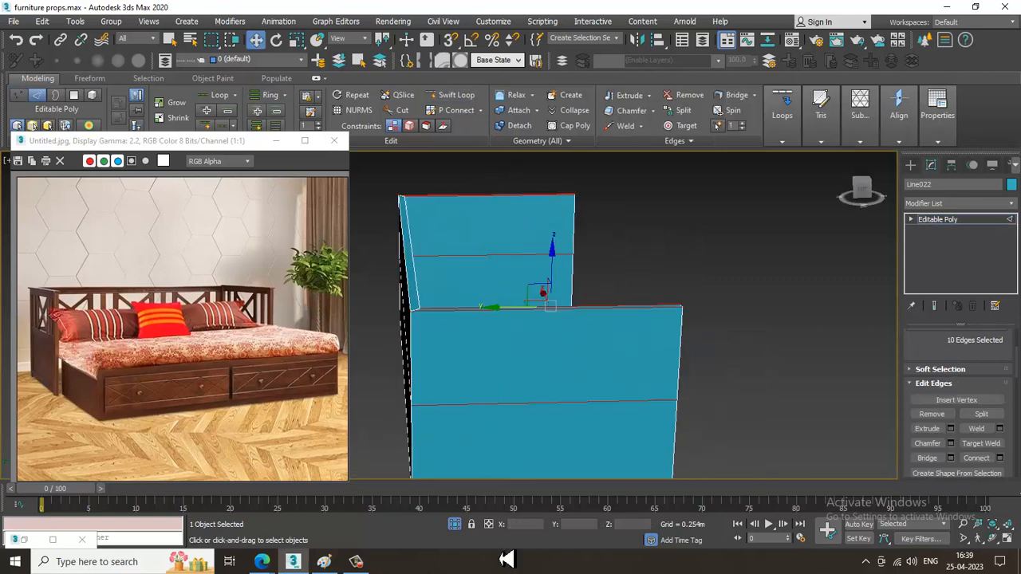
middle_click_drag(550, 320, 543, 263)
middle_click_drag(483, 323, 478, 323)
left_click_drag(442, 204, 460, 481)
left_click(1000, 458)
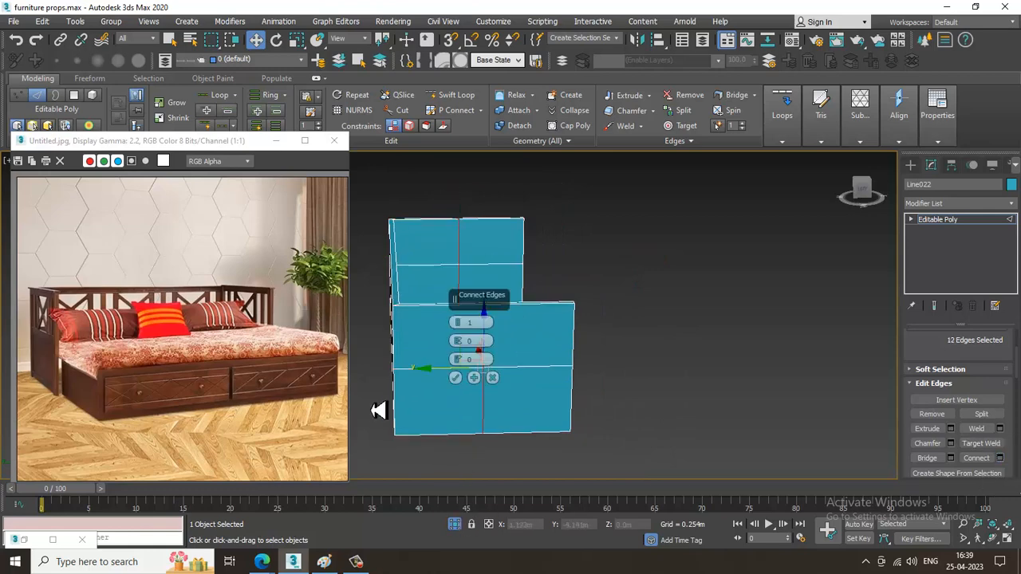
left_click(453, 378)
left_click_drag(452, 378, 533, 386)
Add a second vertical segment to both side panels and move it about 2.513 m toward the back corners.
middle_click_drag(533, 386, 602, 312, "alt")
left_click_drag(537, 212, 545, 502)
left_click(999, 457)
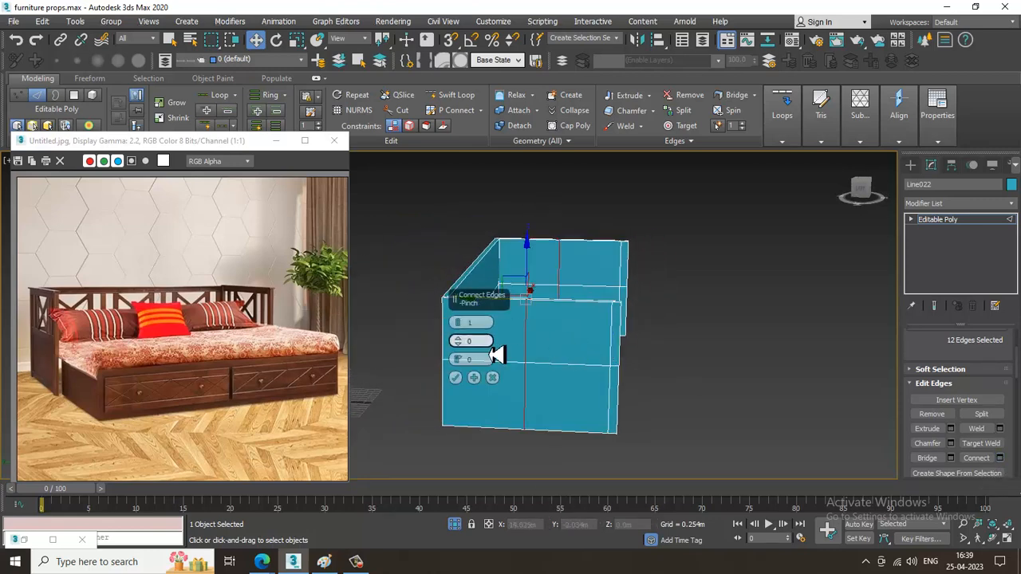
left_click(467, 380)
scroll(498, 288, "up", 4)
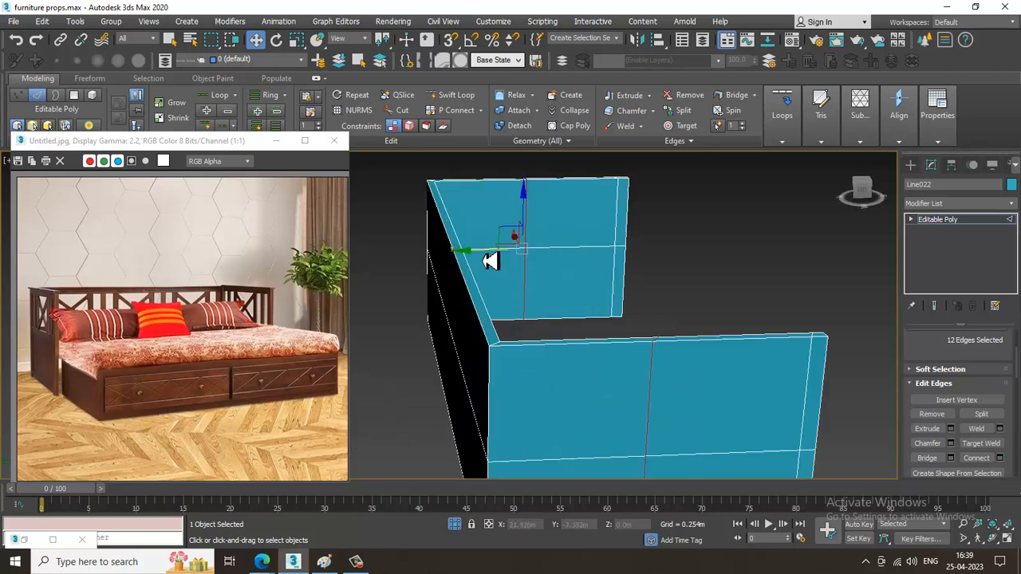
left_click_drag(490, 261, 405, 262)
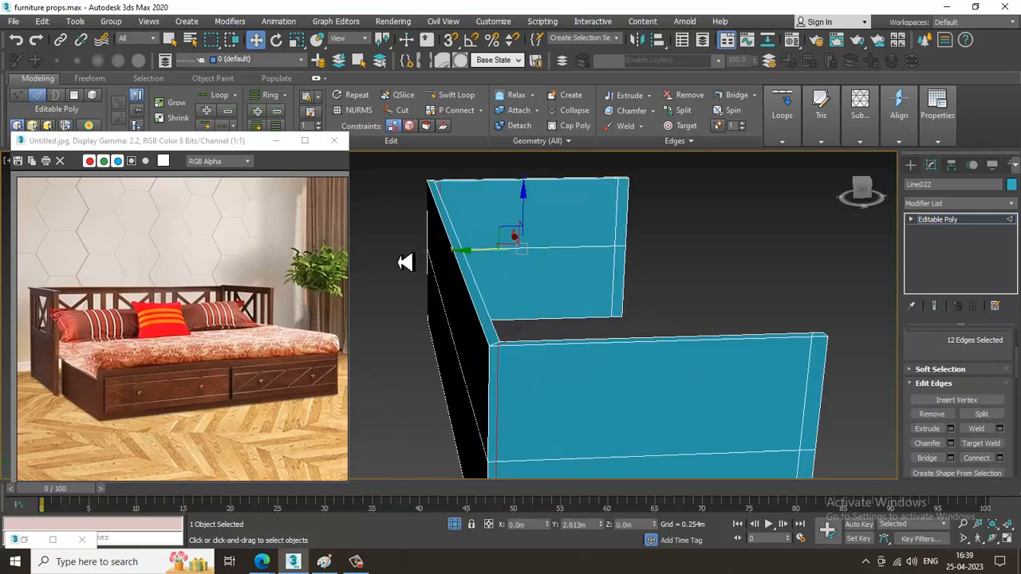
Connect the back panel's six long edges with two vertical segments, pinched outward to sit close to both corners.
middle_click_drag(486, 263, 662, 327, "alt")
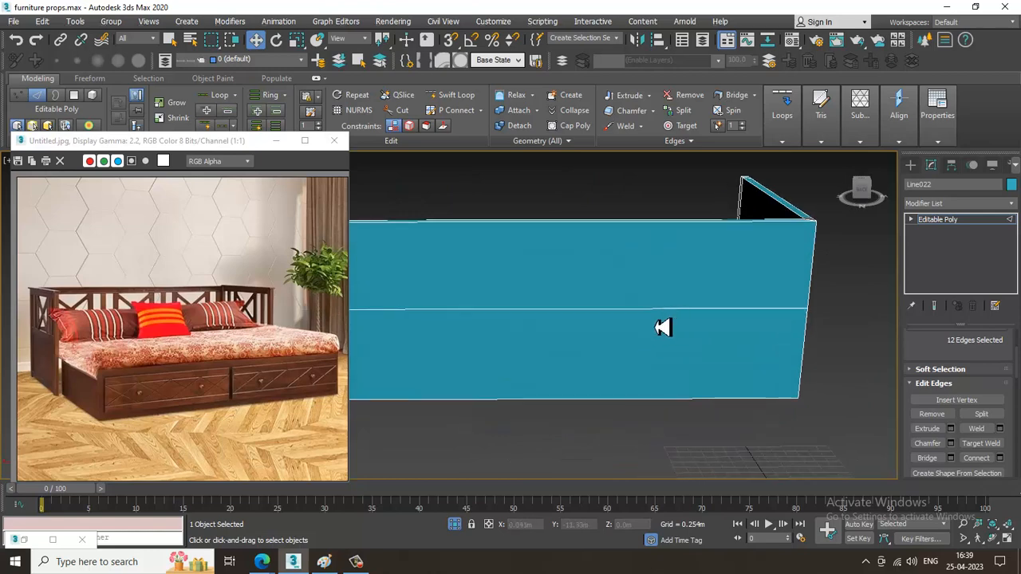
scroll(663, 328, "down", 3)
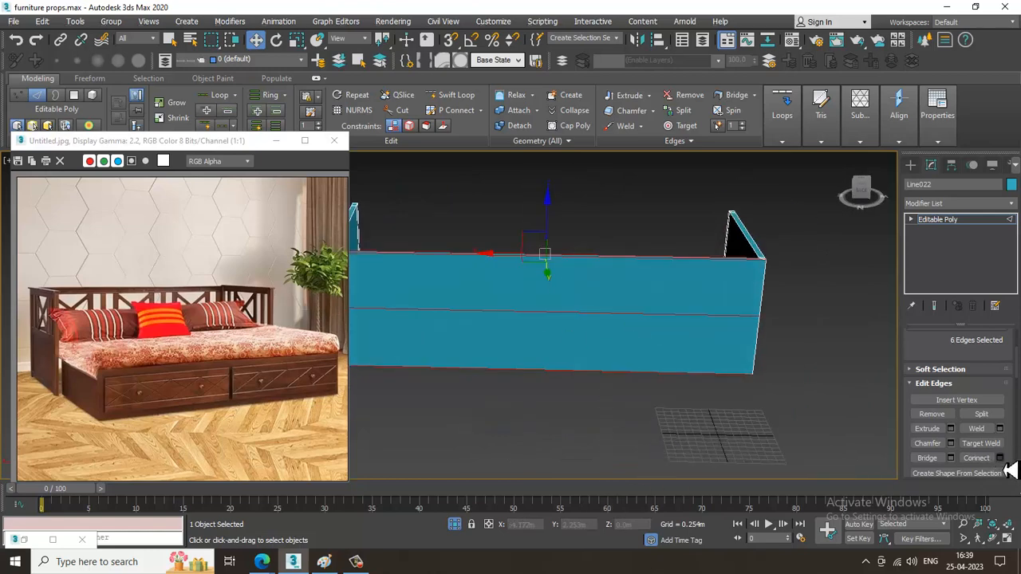
left_click(999, 458)
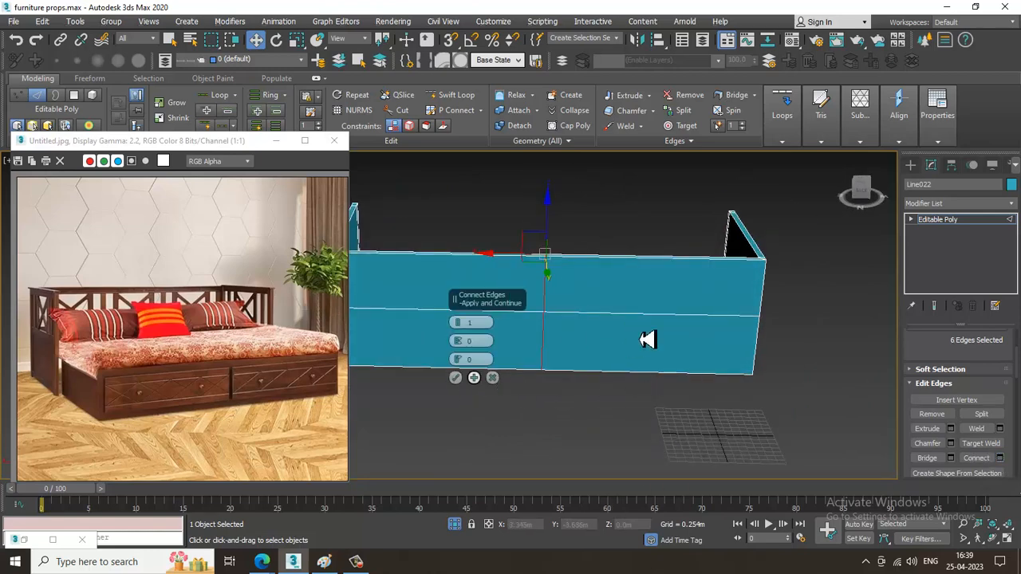
middle_click_drag(647, 342, 752, 356)
left_click(461, 322)
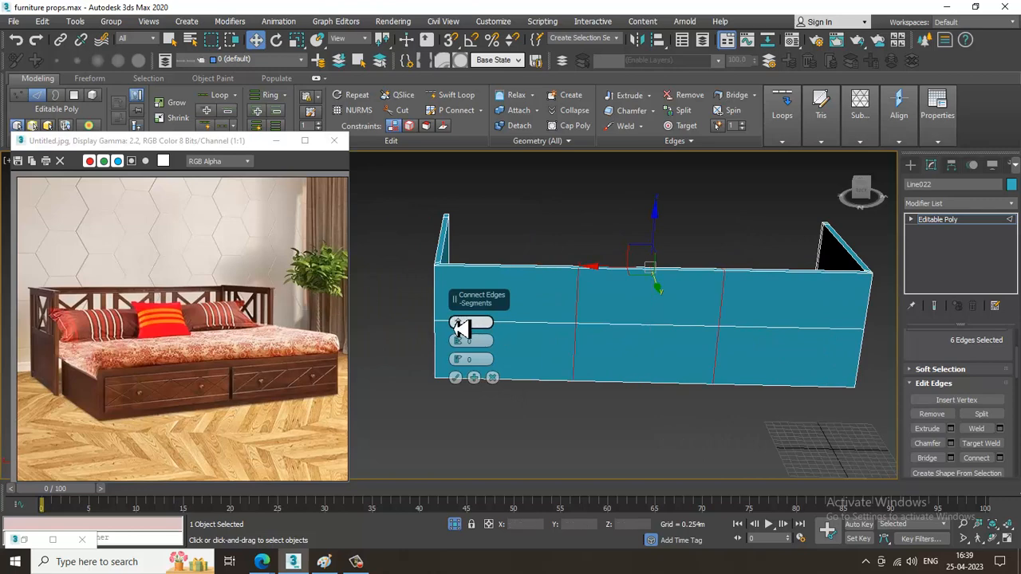
left_click_drag(463, 345, 439, 104)
left_click(459, 380)
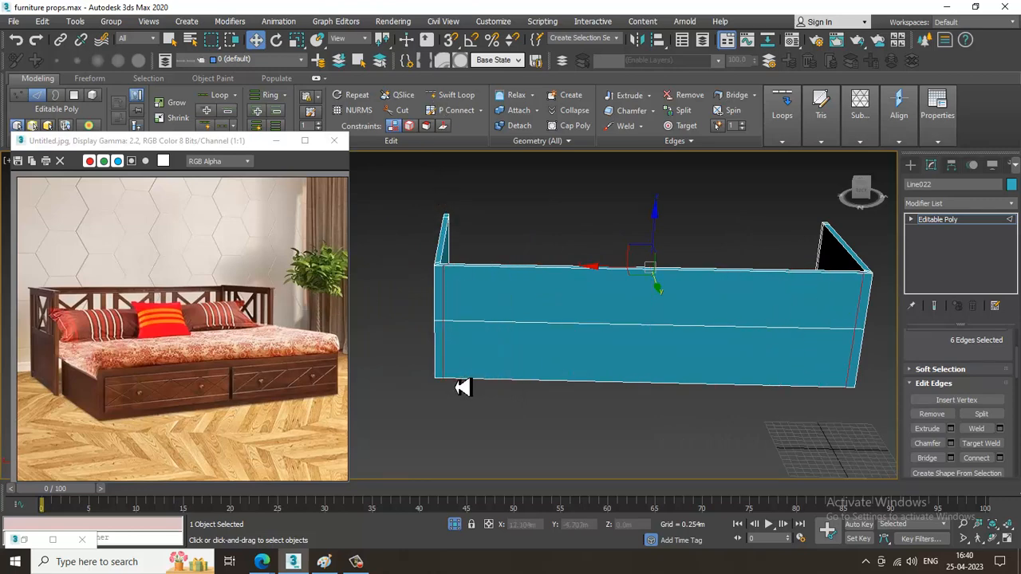
Connect the back panel's long edges with two vertical segments at pinch -93 and move the pair about 4.64 m toward the left corner.
middle_click_drag(458, 385, 675, 300, "alt")
key("2")
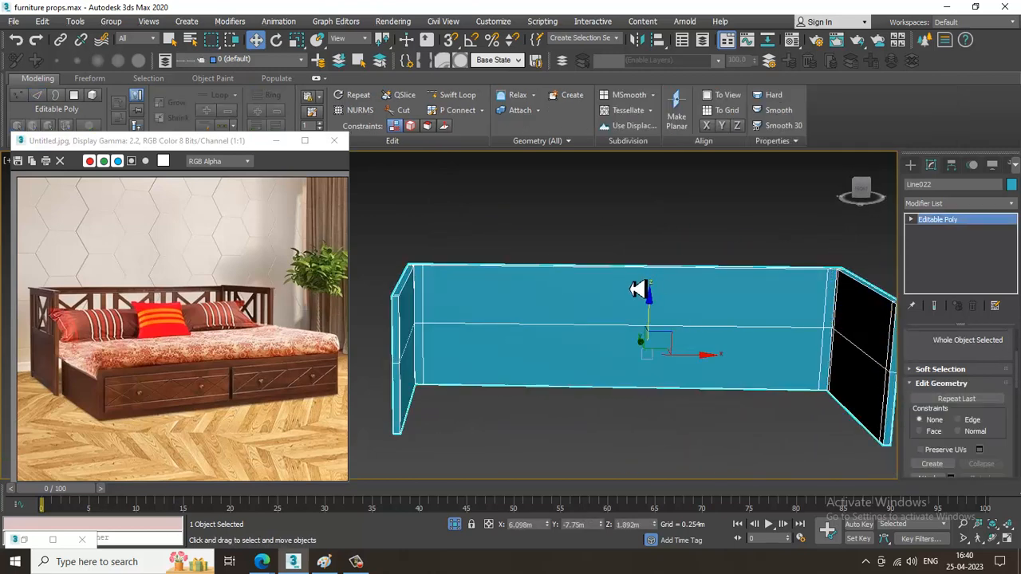
key("2")
key("2")
key("2")
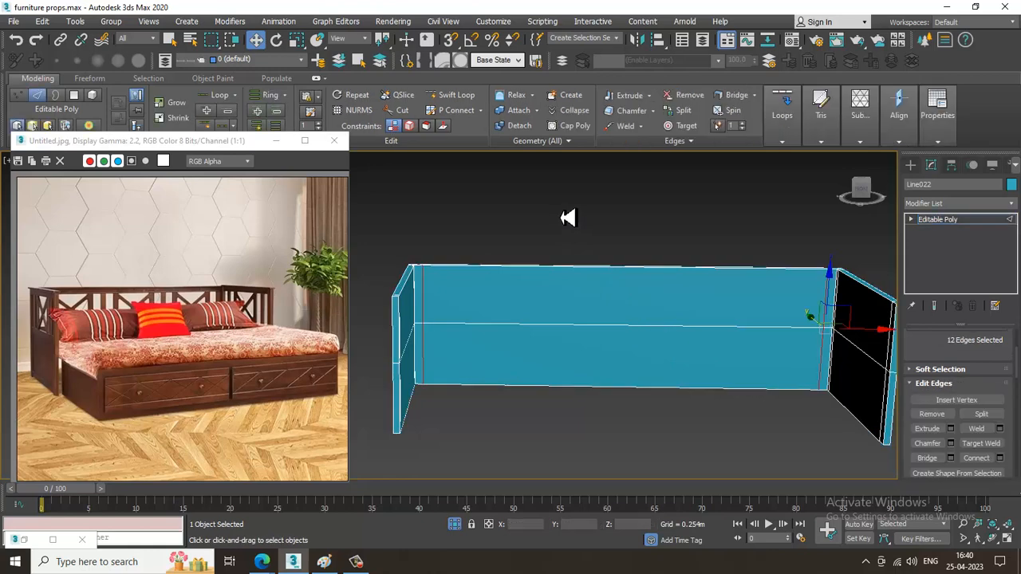
left_click_drag(569, 214, 619, 451)
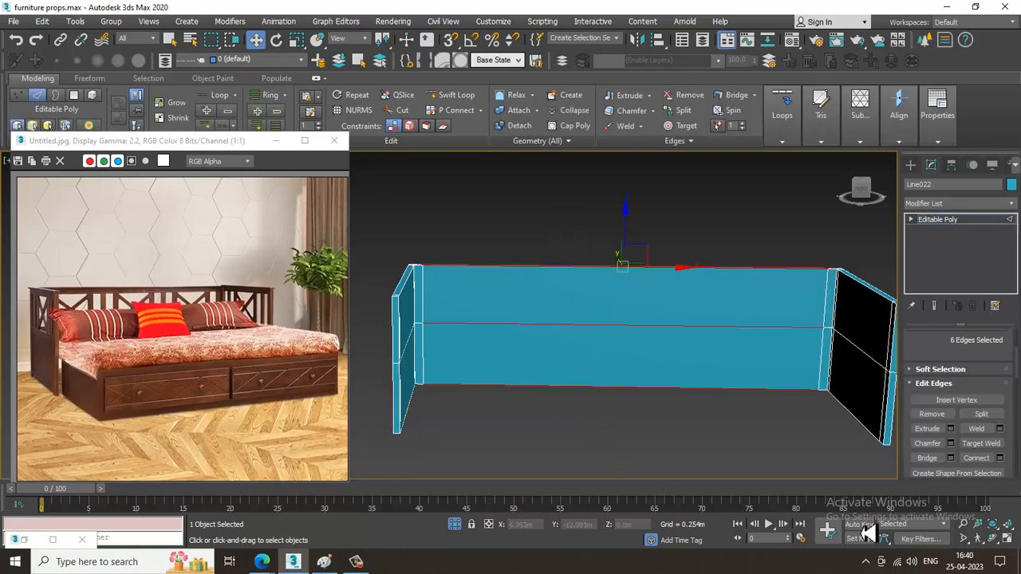
left_click(999, 457)
left_click_drag(461, 356, 644, 264)
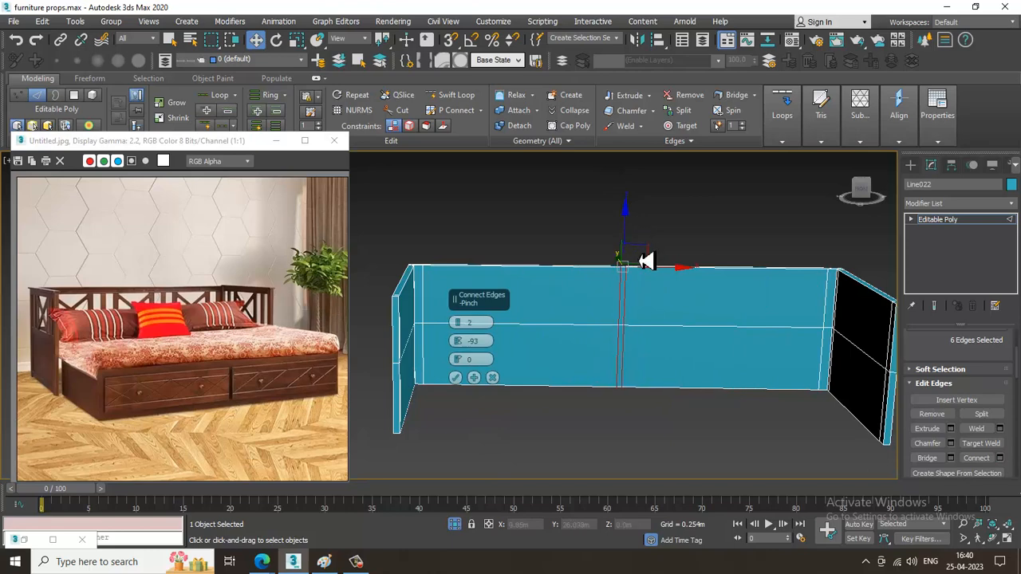
left_click(456, 378)
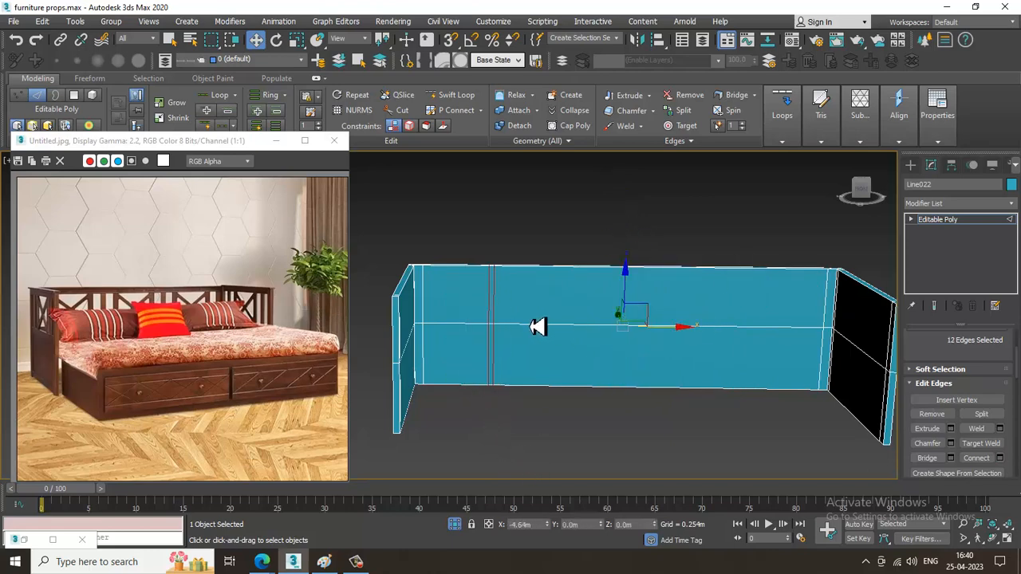
middle_click_drag(537, 332, 634, 282, "alt")
Connect the upper vertical edges of the whole frame with one horizontal segment and raise it near the top, to about 4.095 m in Z.
left_click_drag(457, 273, 858, 278)
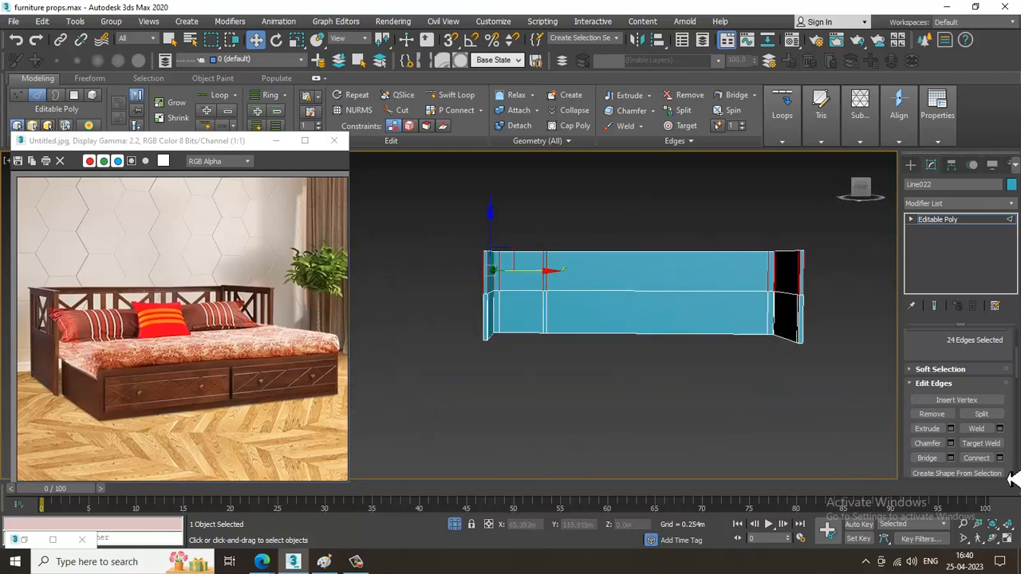
left_click(999, 458)
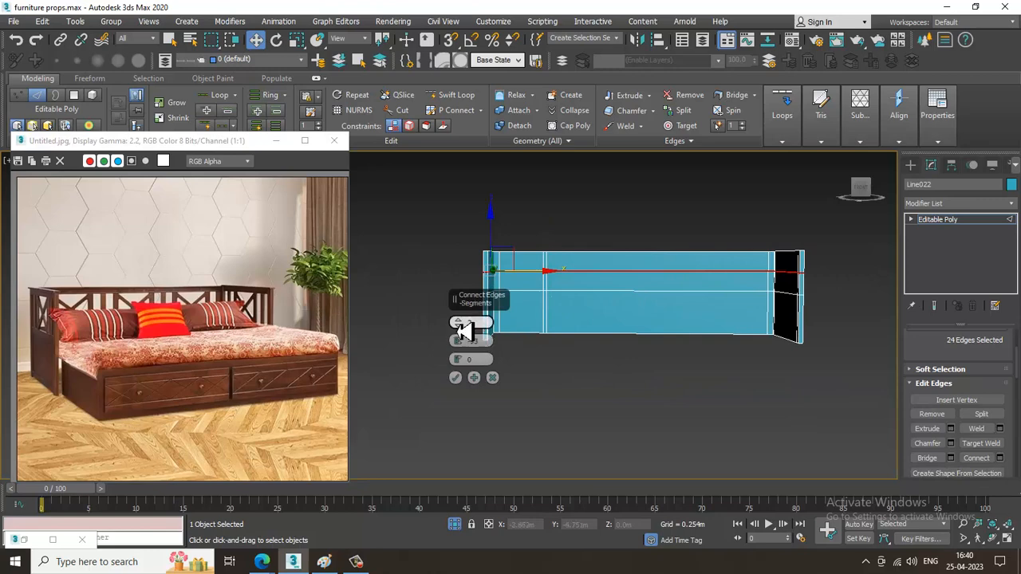
left_click(456, 378)
middle_click_drag(641, 267, 636, 308)
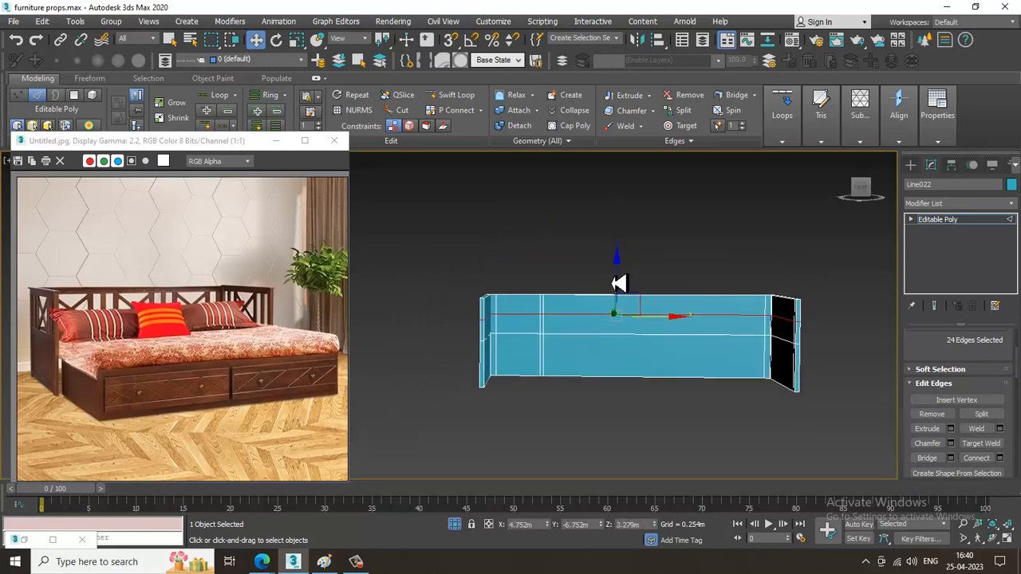
left_click_drag(624, 281, 624, 265)
scroll(623, 264, "up", 3)
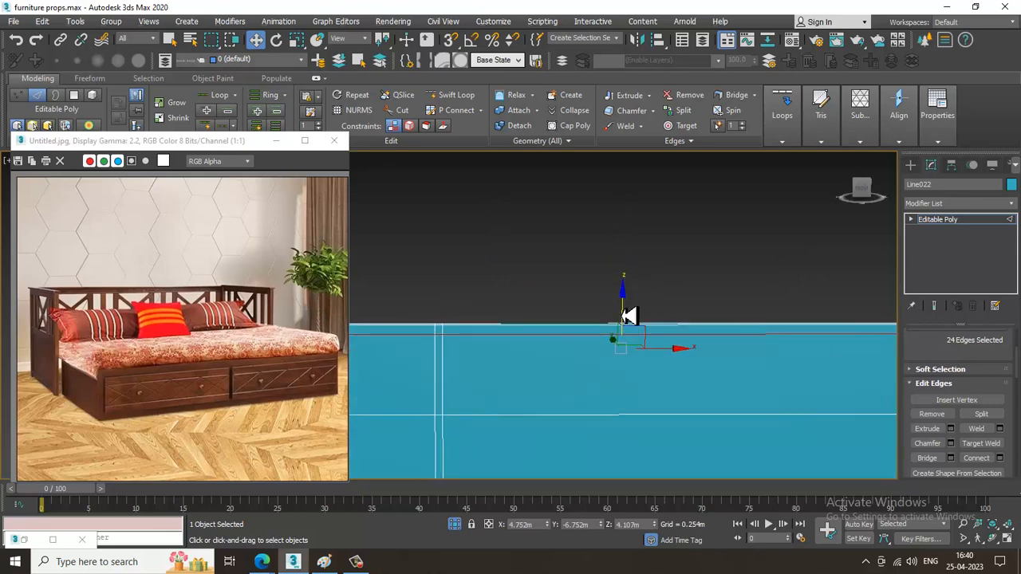
left_click_drag(628, 316, 656, 323)
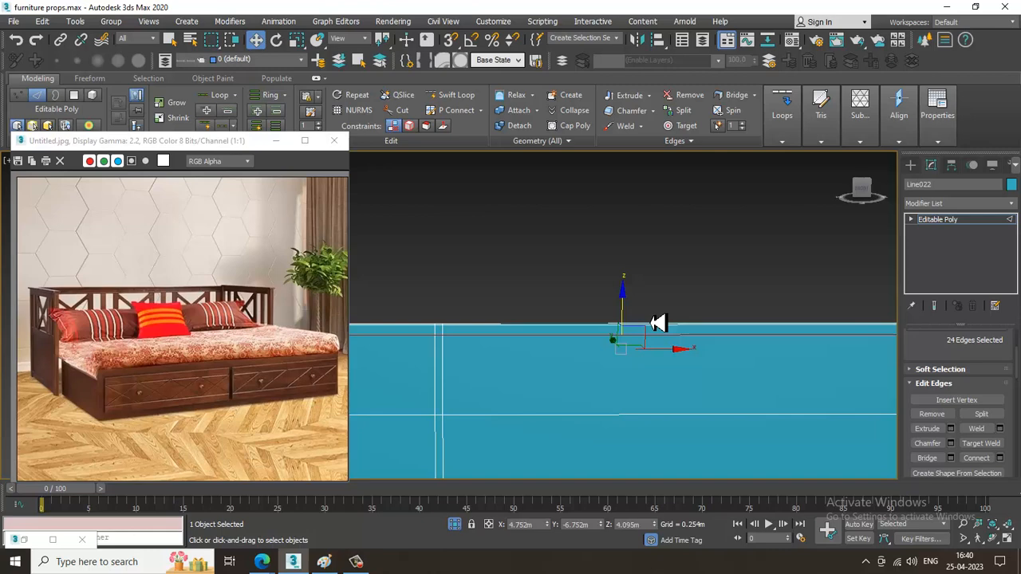
middle_click_drag(668, 322, 651, 253)
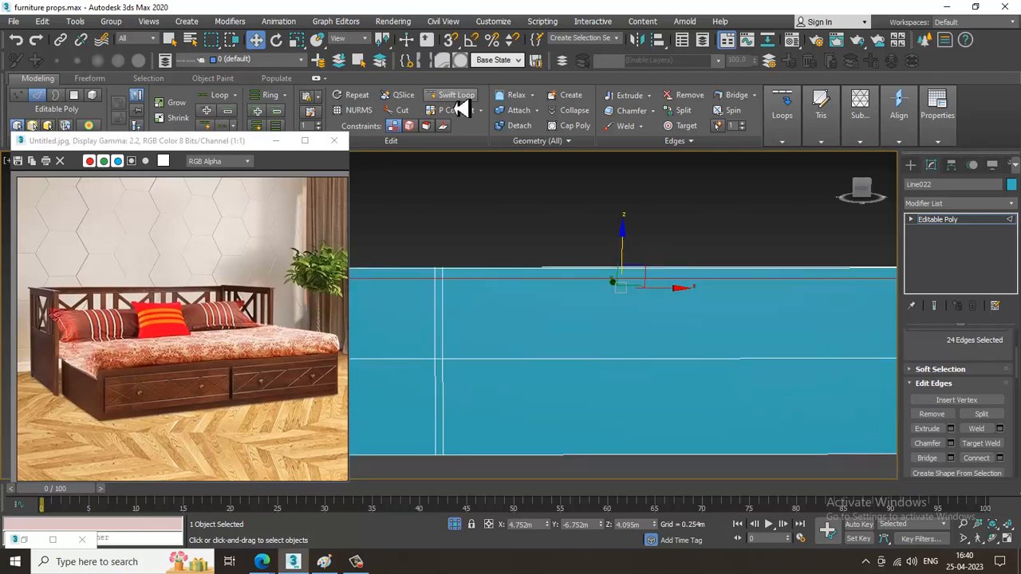
Connect the long edges right of the left post pair with two segments at pinch -91 and move them close to that pair.
key("2")
key("2")
left_click_drag(581, 242, 649, 533)
left_click(999, 457)
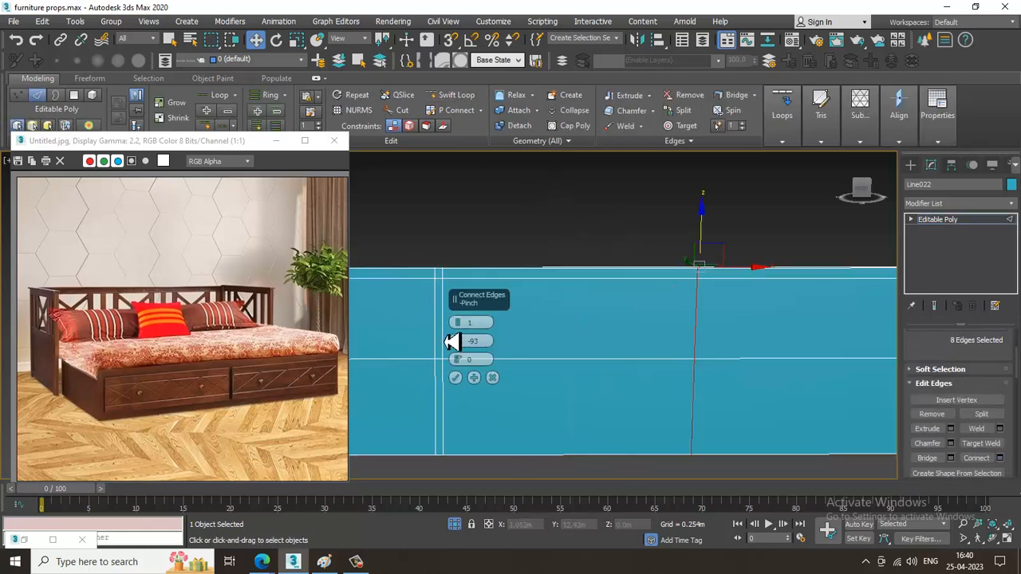
left_click_drag(462, 327, 469, 331)
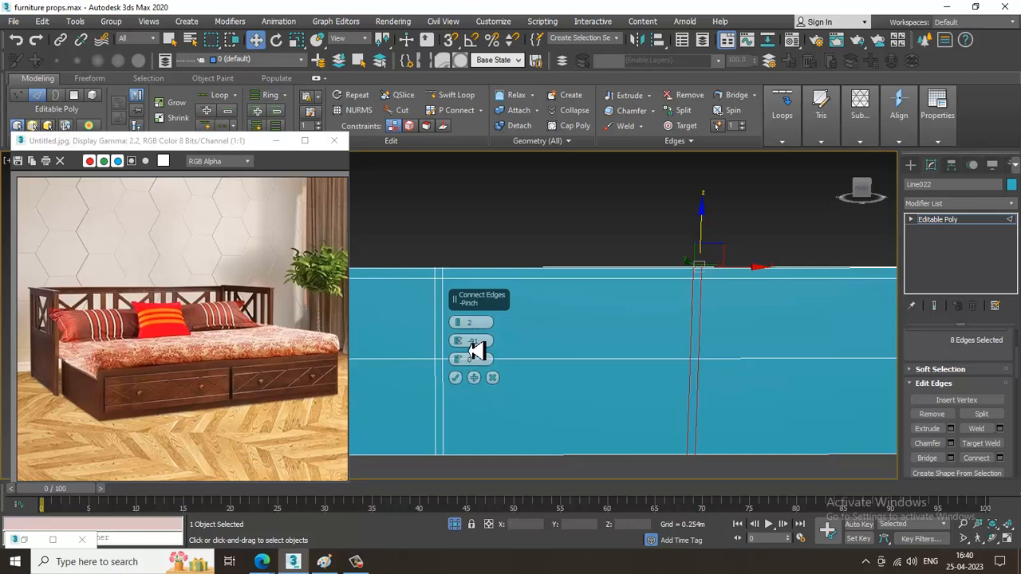
left_click(455, 378)
middle_click_drag(687, 360, 708, 359, "alt")
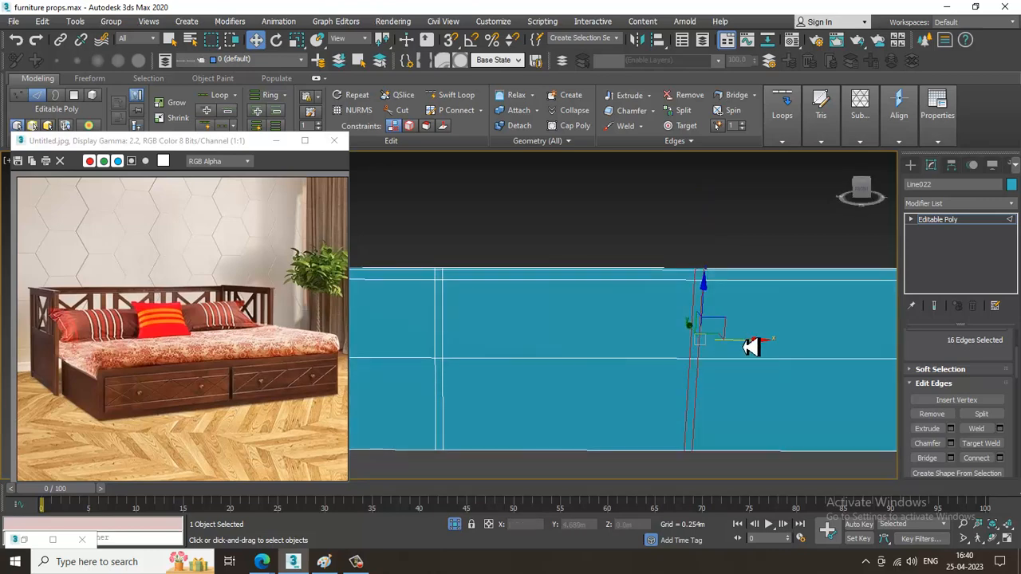
left_click_drag(750, 345, 544, 353)
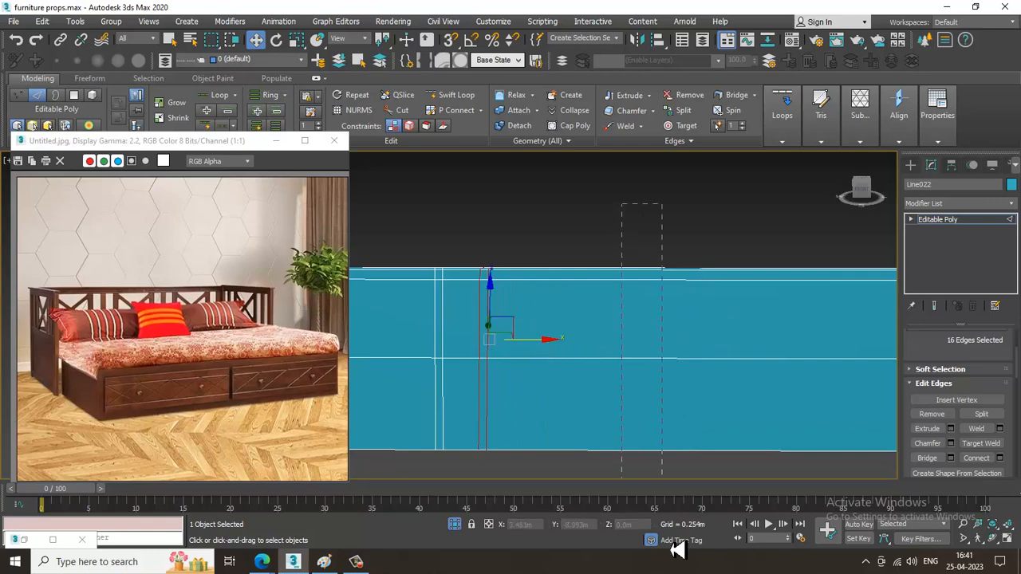
Add a third pair of vertical segments at pinch -91 on the back panel, placed just right of the second pair.
left_click_drag(677, 550, 681, 552)
left_click(1000, 458)
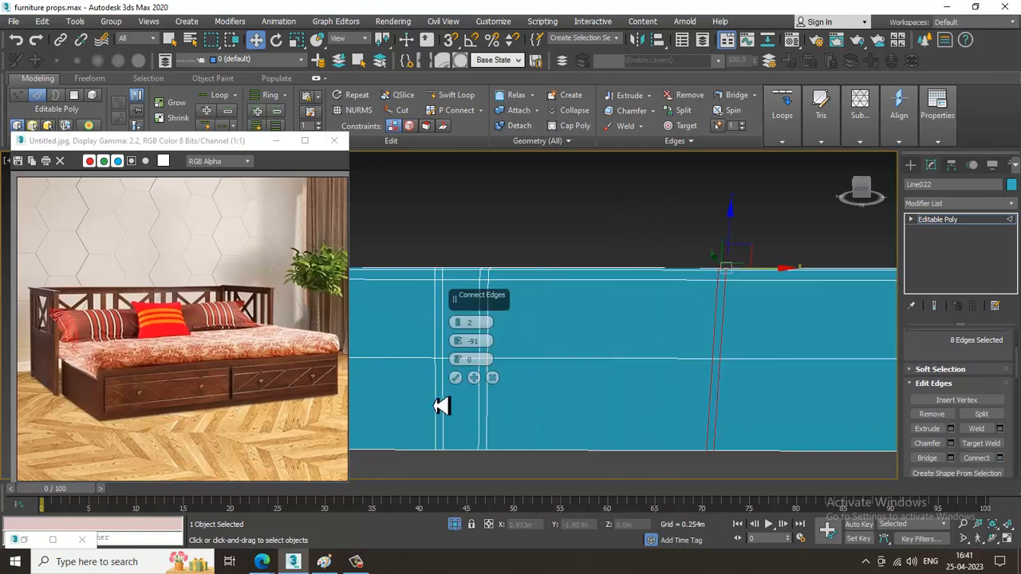
left_click(455, 378)
left_click_drag(772, 349, 583, 367)
scroll(649, 337, "down", 5)
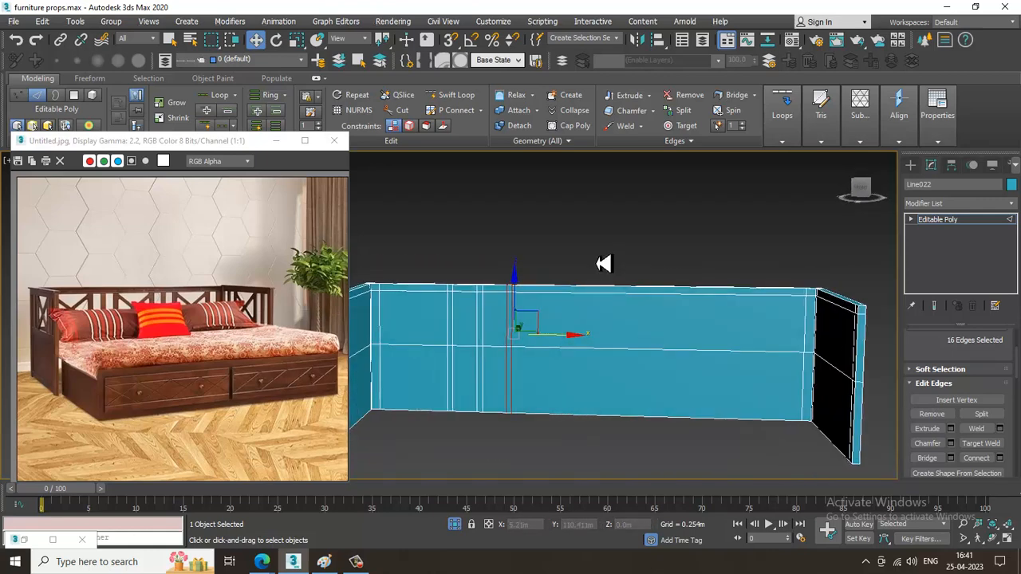
Connect the remaining long edges with two segments at pinch -89 and move them about 2.292 m left, to the back panel's middle.
left_click_drag(638, 401, 717, 468)
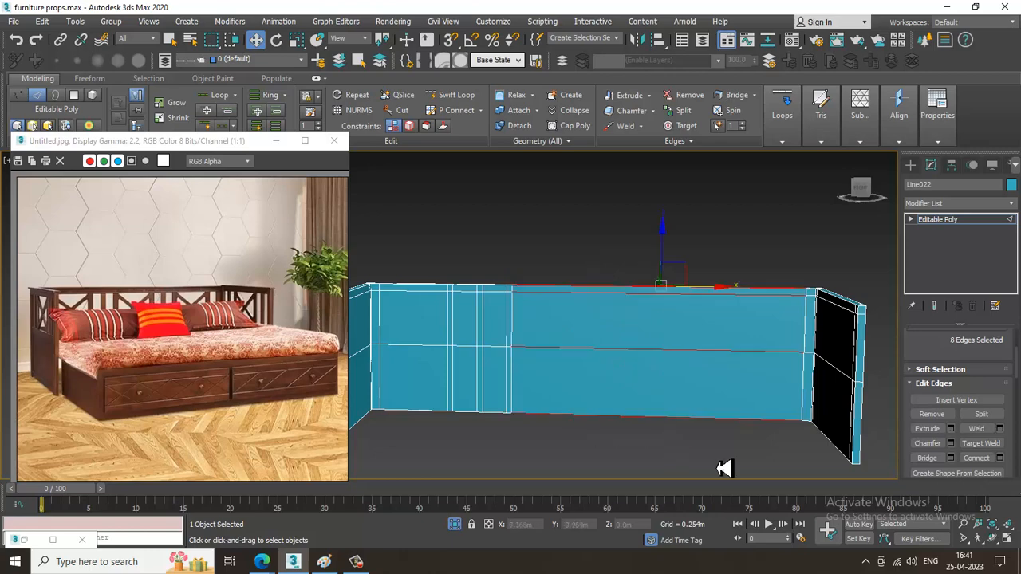
left_click(999, 458)
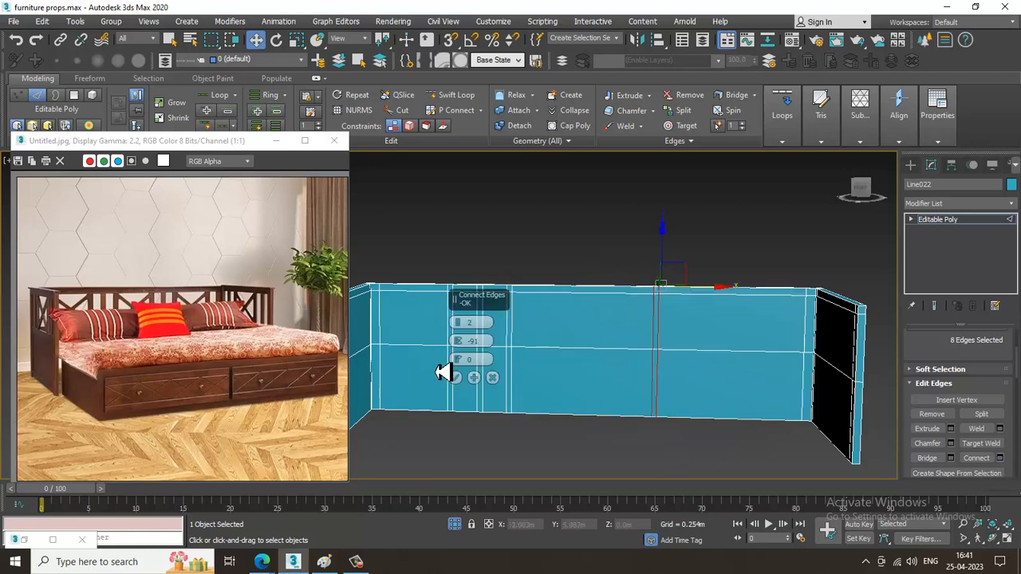
left_click_drag(464, 343, 463, 341)
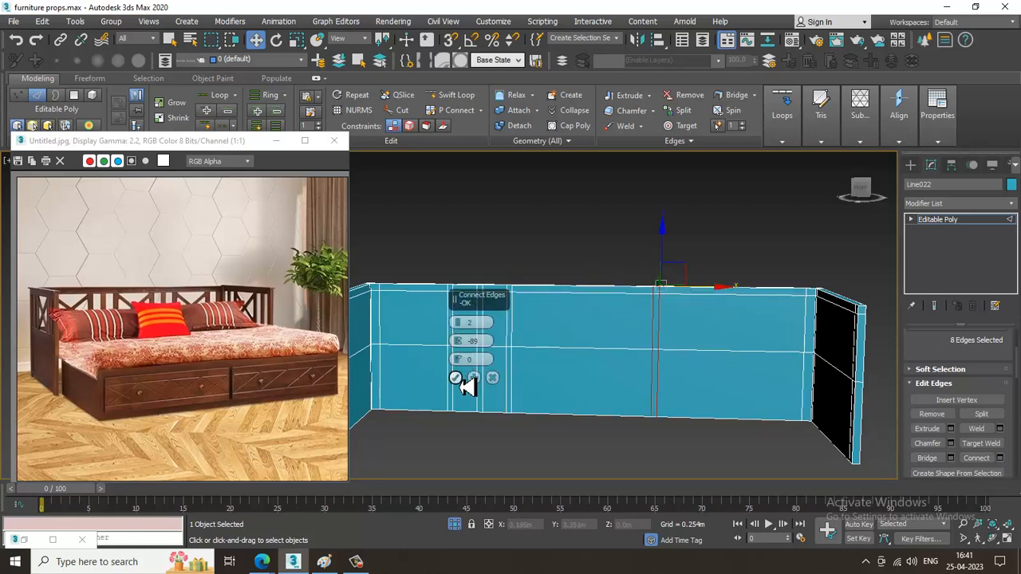
left_click(455, 377)
left_click_drag(621, 346, 647, 345)
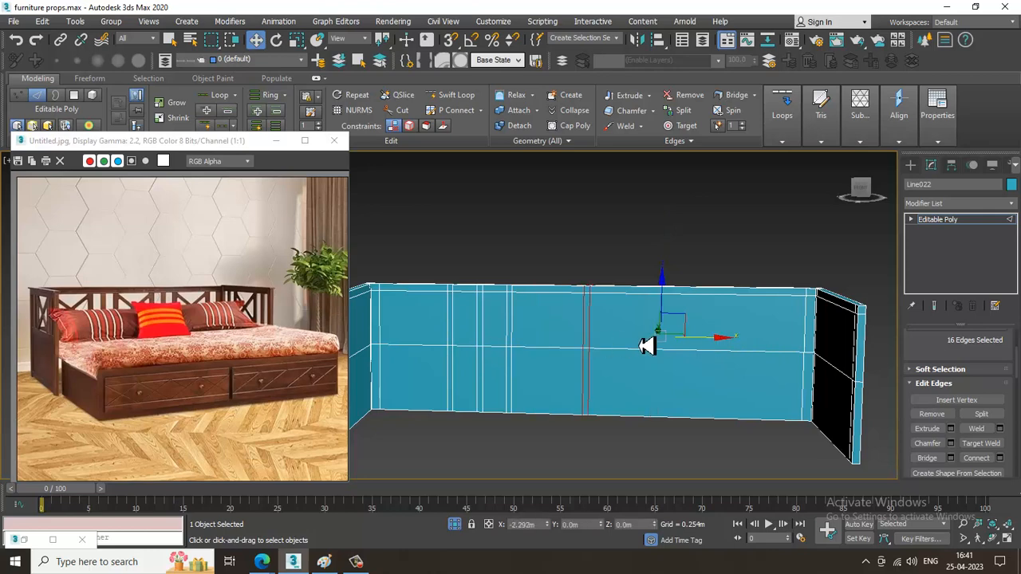
middle_click_drag(647, 345, 689, 273, "alt")
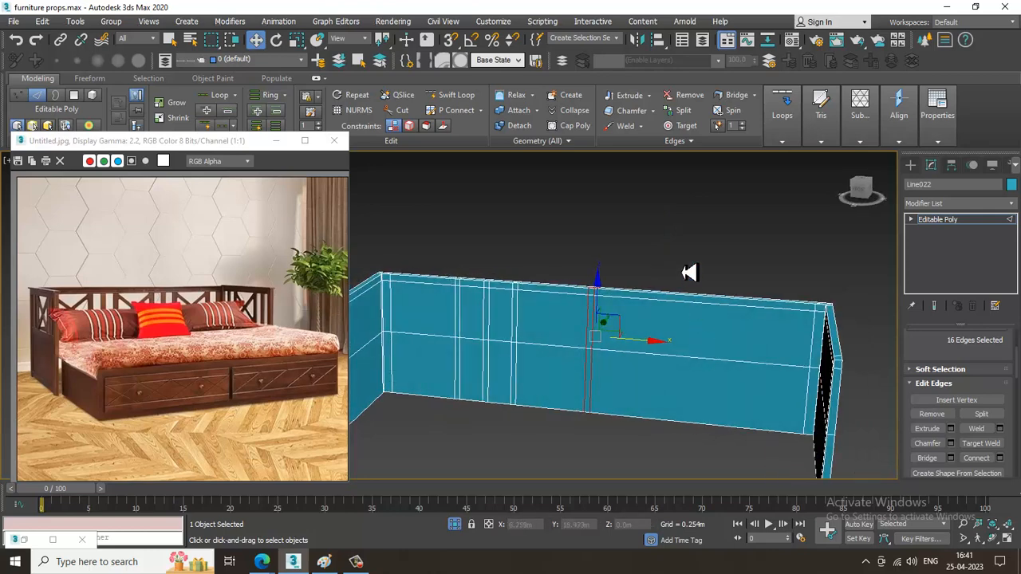
Connect the long edges right of the middle pair with two segments at pinch -86 and move them just beside that pair.
left_click(715, 304)
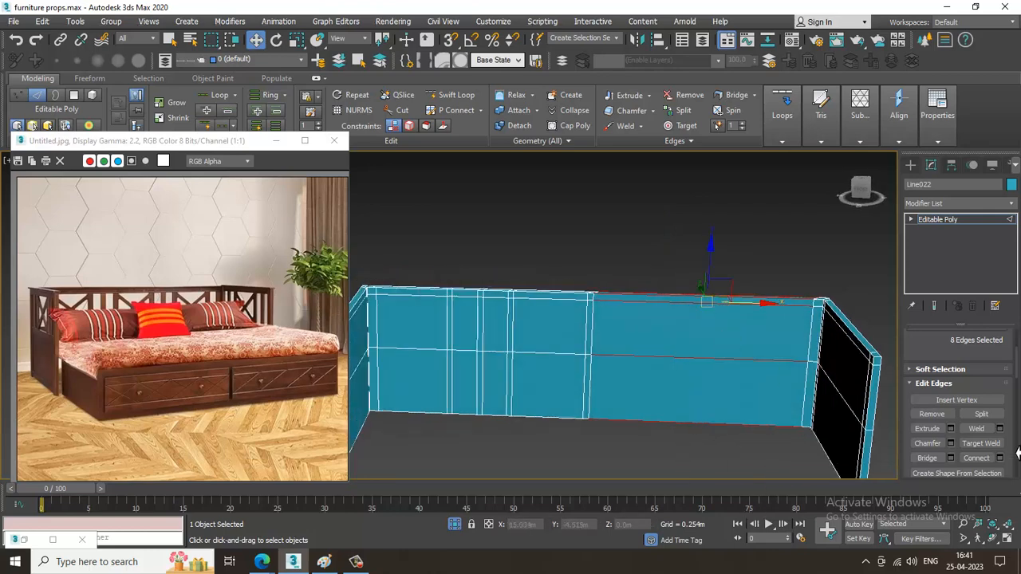
left_click(999, 458)
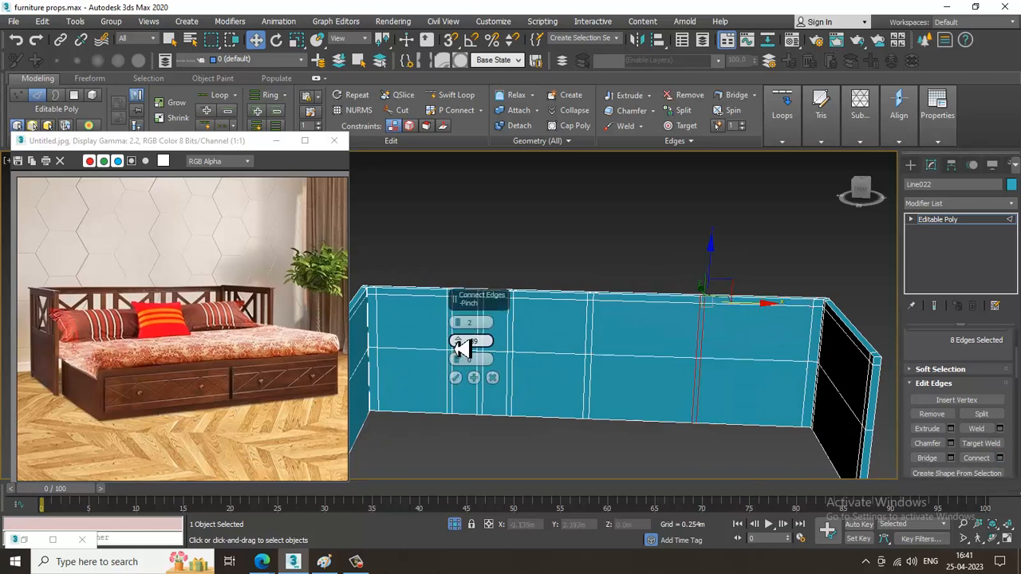
left_click(456, 378)
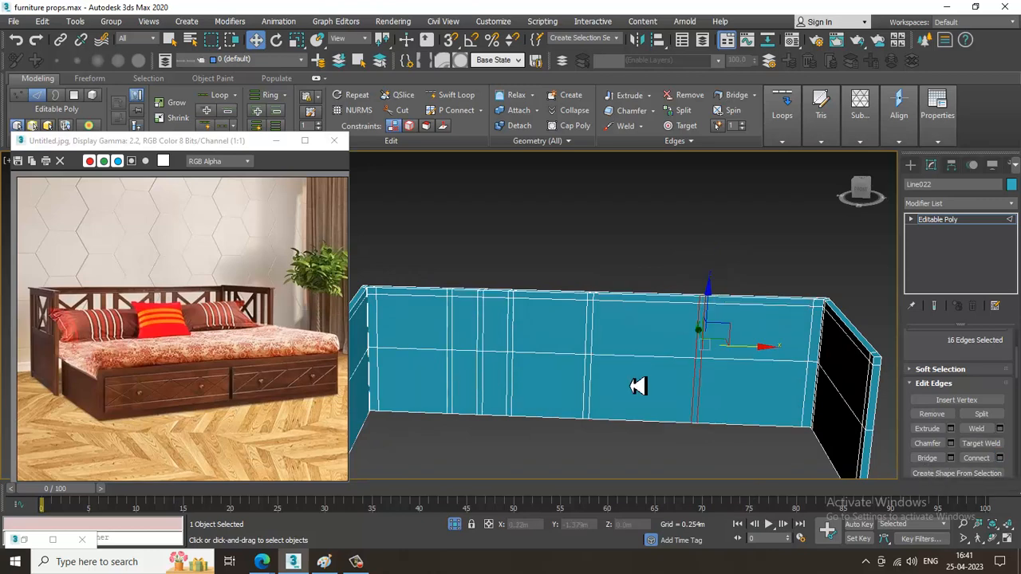
left_click_drag(761, 359, 676, 344)
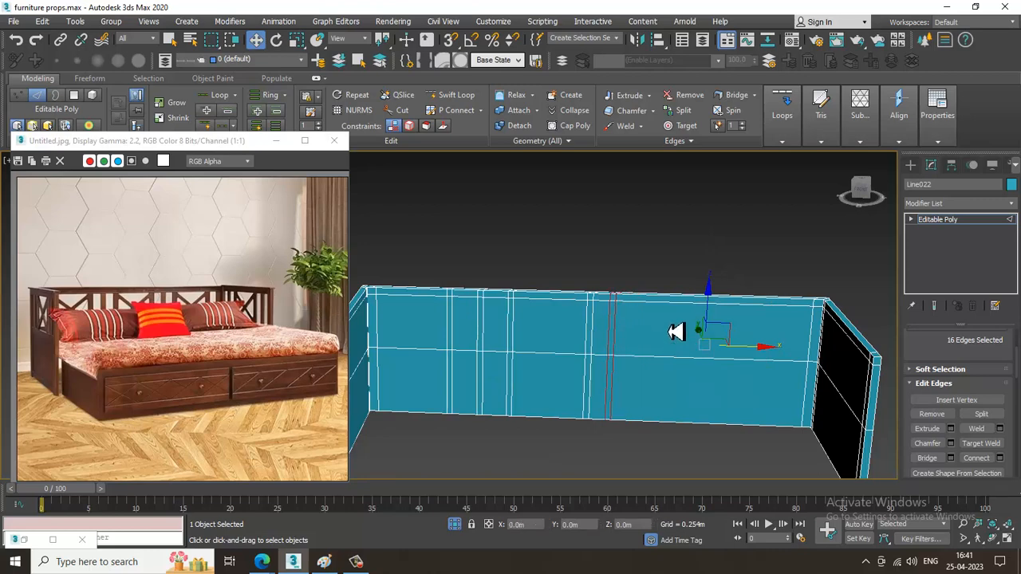
Add the third vertical pair of the middle group with two segments at pinch -86, placed a short gap right of the second.
left_click_drag(660, 261, 687, 451)
left_click(1000, 460)
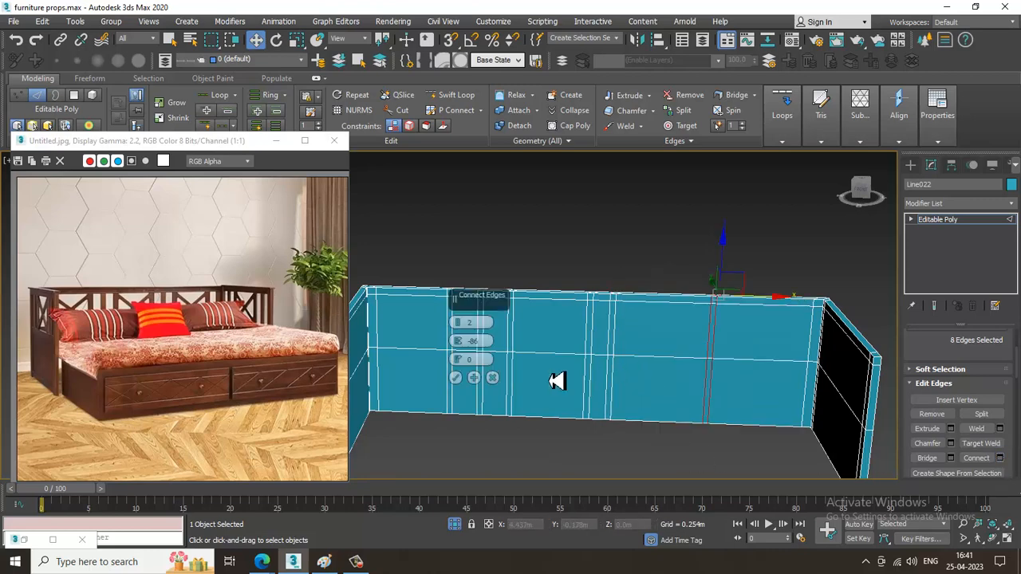
left_click(456, 378)
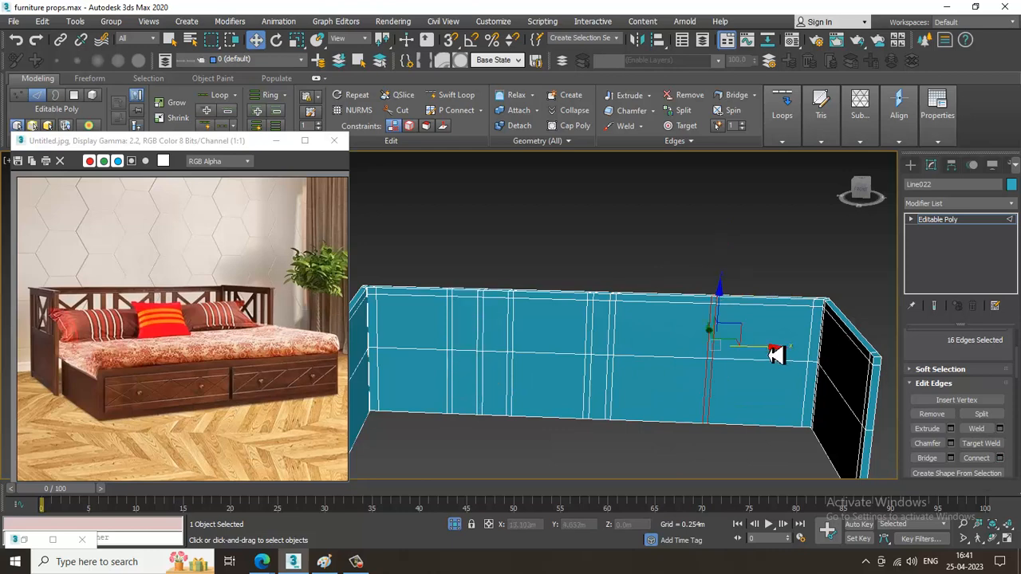
left_click_drag(775, 355, 702, 357)
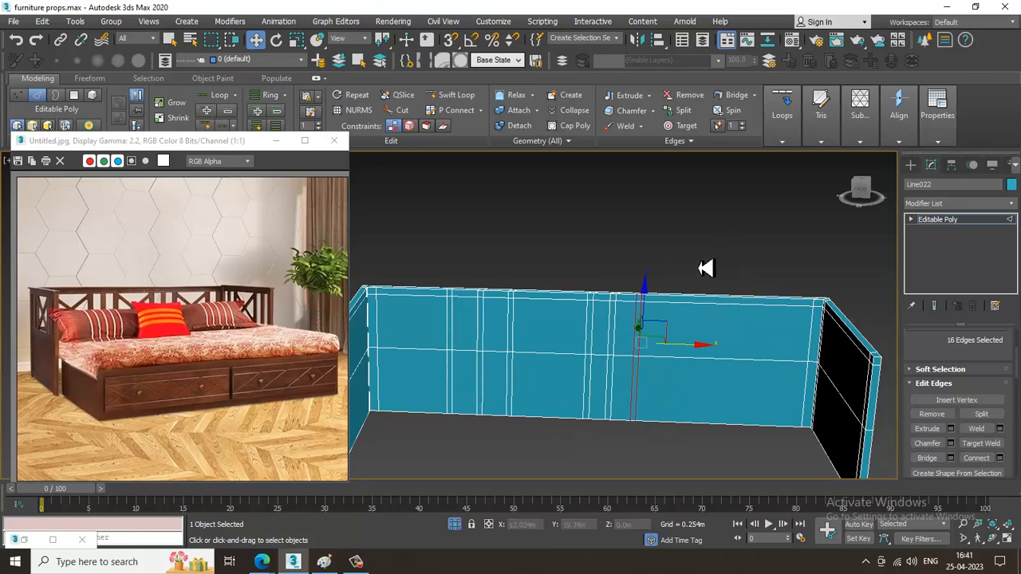
Connect the long edges right of the middle group with two vertical segments at pinch -84, placed around the middle of that section.
left_click_drag(703, 273, 745, 488)
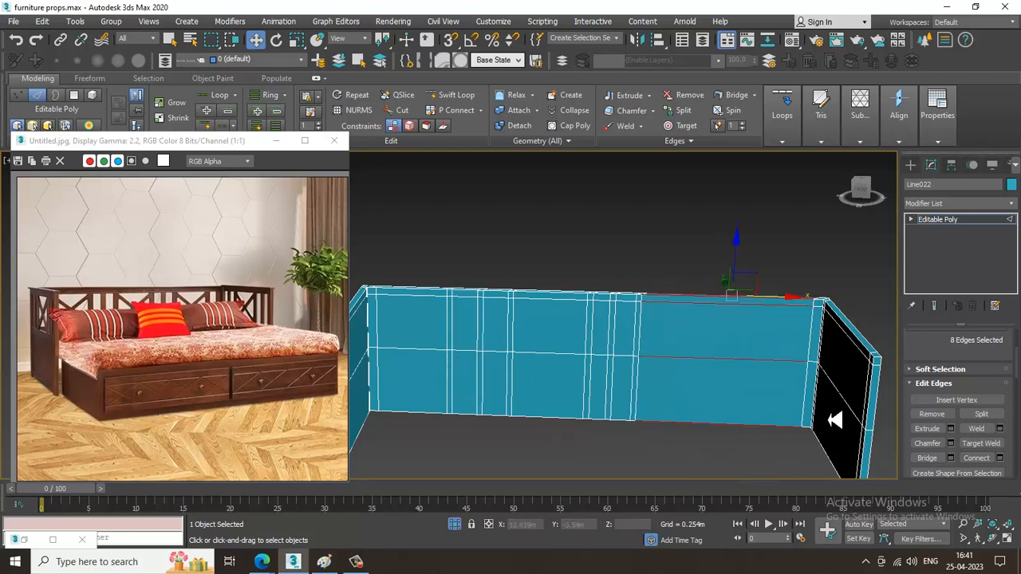
left_click(1000, 459)
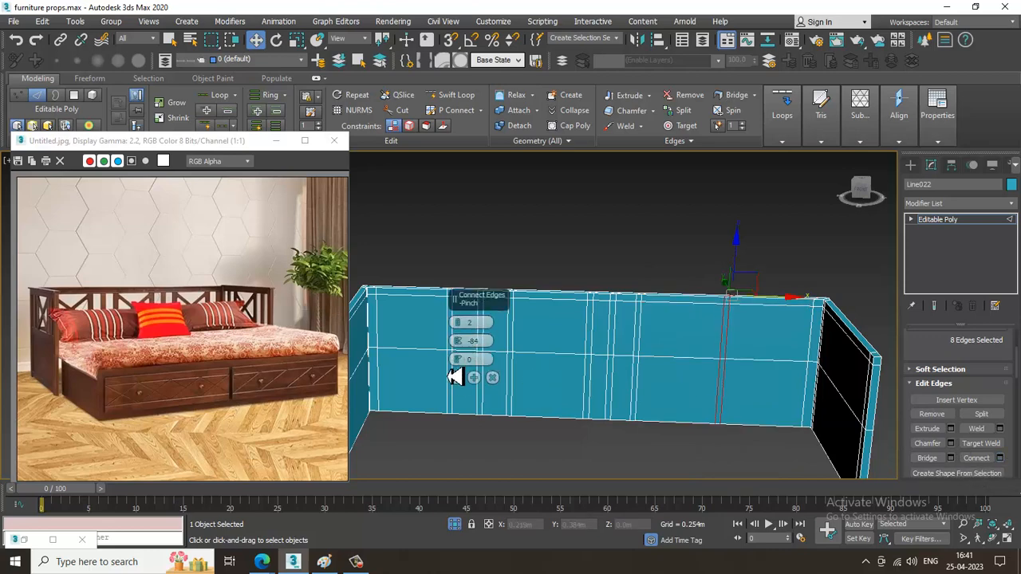
left_click(455, 378)
left_click_drag(751, 359, 758, 356)
middle_click_drag(760, 356, 706, 360, "alt")
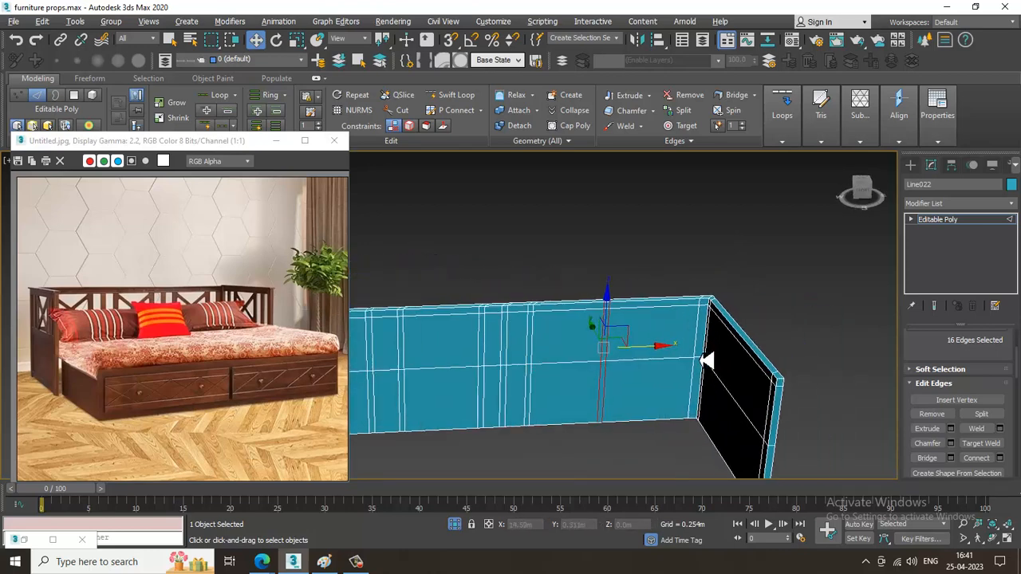
Connect the long edges of the last section with two segments at pinch -75 and move them about 0.87 m toward the right corner.
left_click_drag(648, 250, 677, 474)
left_click(1000, 459)
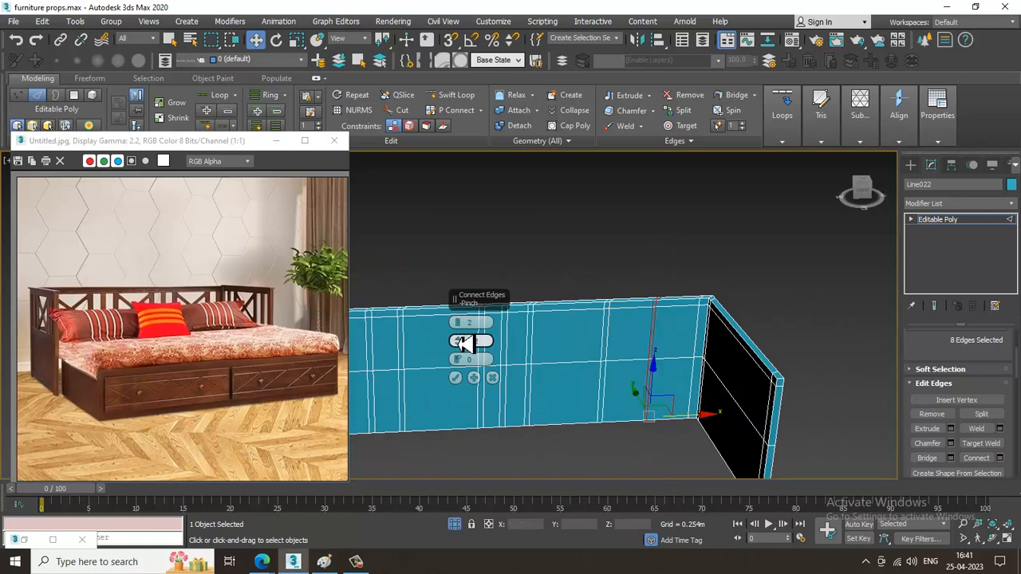
left_click(456, 378)
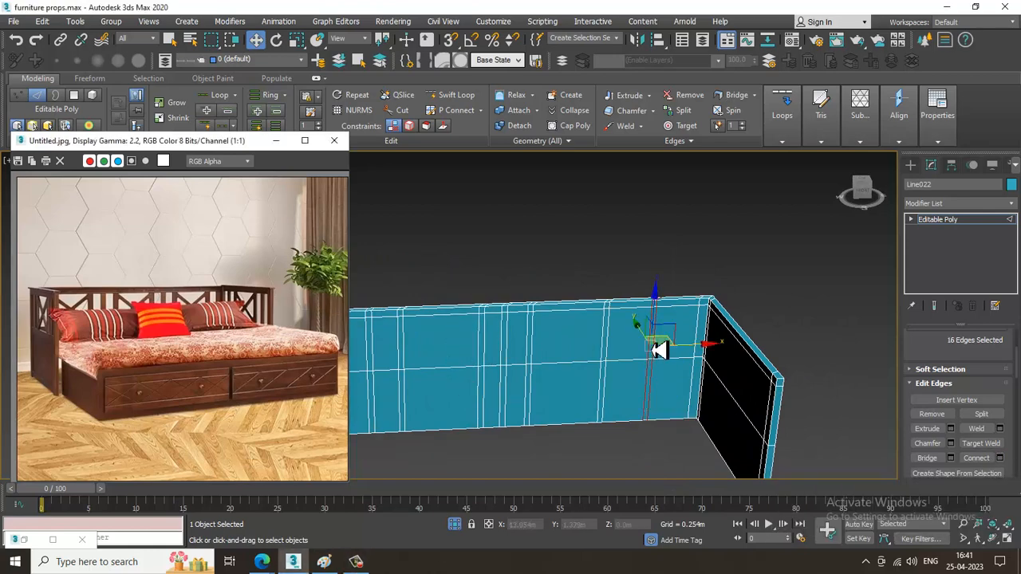
middle_click_drag(659, 349, 720, 360, "alt")
left_click_drag(720, 356, 743, 361)
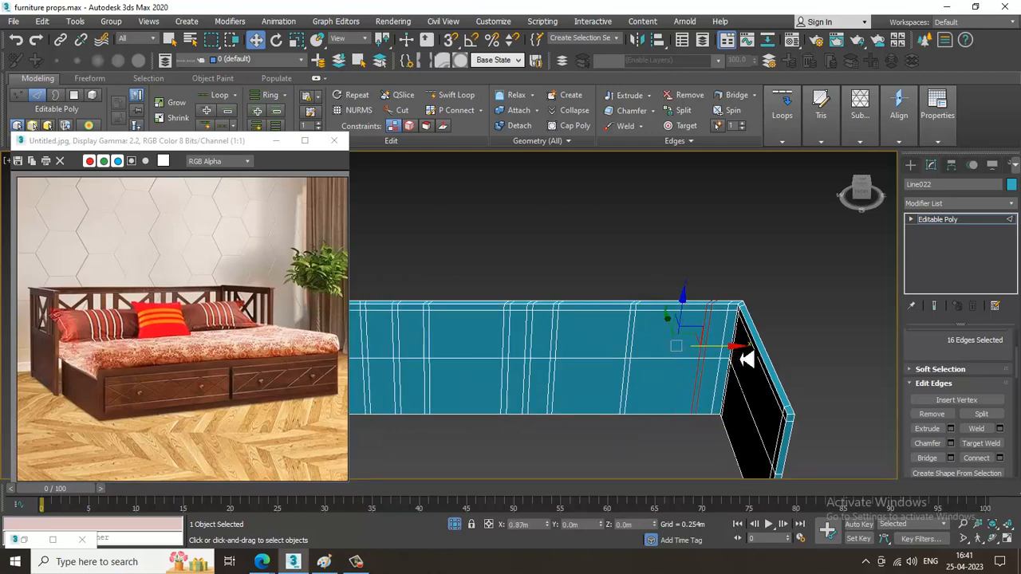
Select the front and back upper polygons of the back panel's wide section beside the left corner and bridge them into an opening.
middle_click_drag(746, 360, 734, 321, "alt")
key("4")
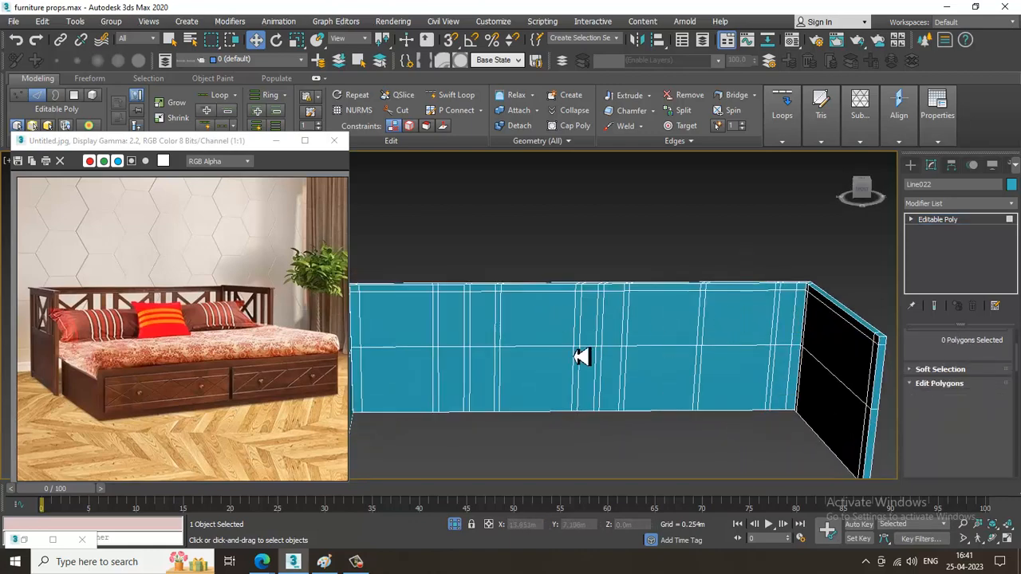
left_click(402, 328)
middle_click_drag(405, 328, 768, 381, "alt")
left_click(402, 344, "ctrl")
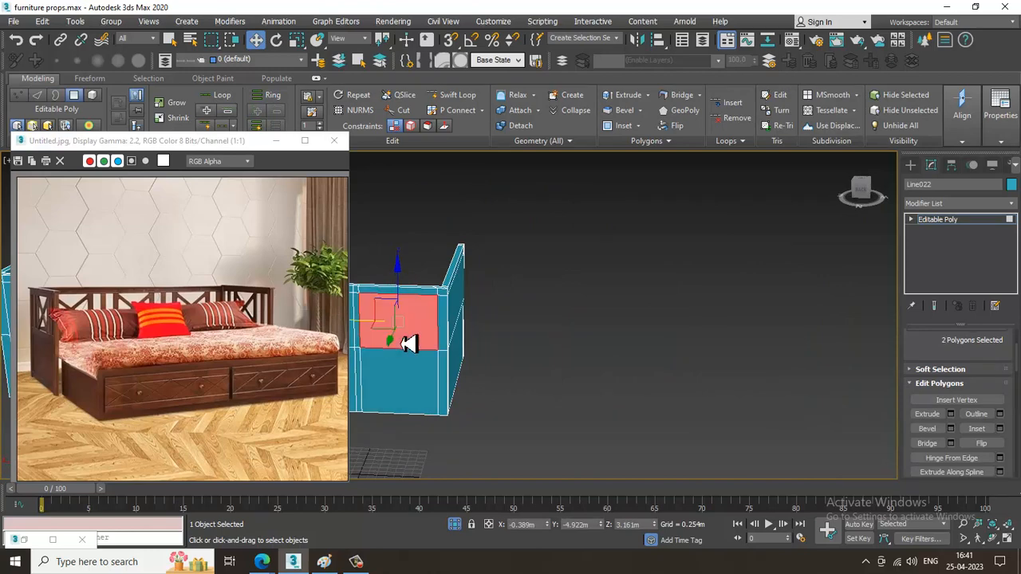
middle_click_drag(402, 344, 443, 345, "alt")
left_click(929, 445)
Move the slanted inner vertical edge of the first opening about 0.19 m along X toward the left corner post.
middle_click_drag(557, 355, 614, 386, "alt")
left_click(617, 397)
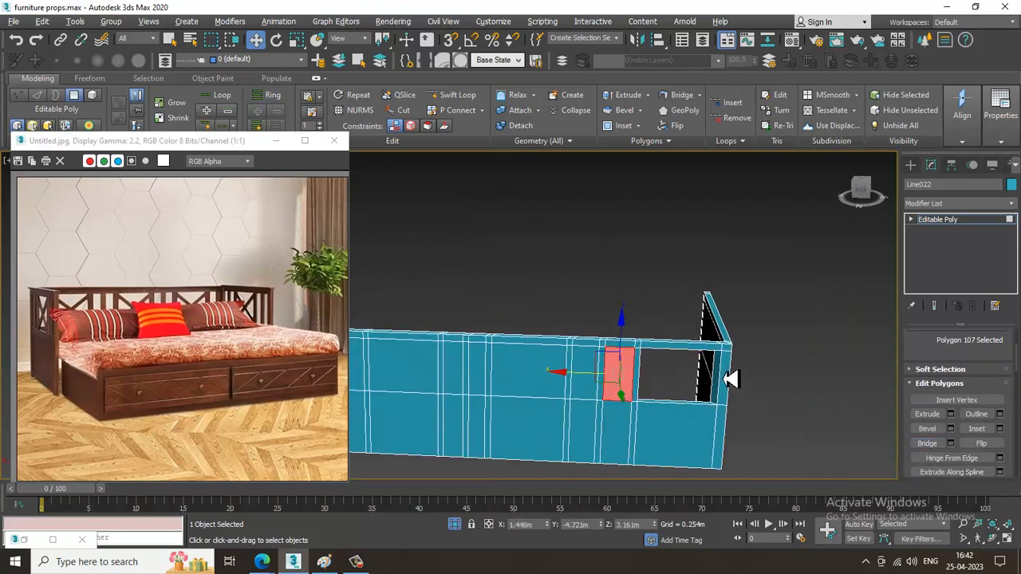
middle_click_drag(730, 380, 720, 383, "alt")
scroll(718, 376, "up", 2)
key("2")
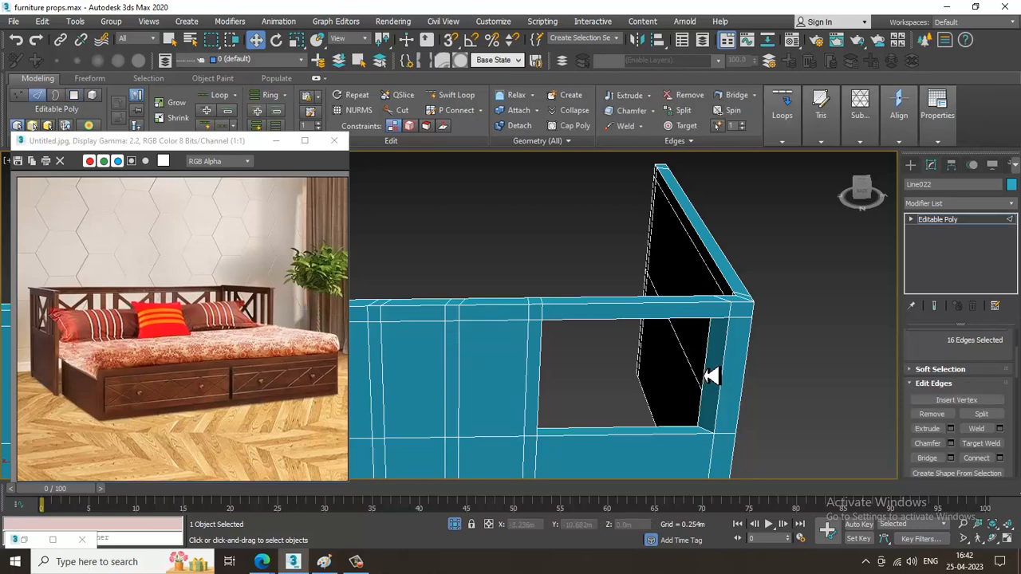
left_click(706, 375)
left_click_drag(666, 382, 680, 380)
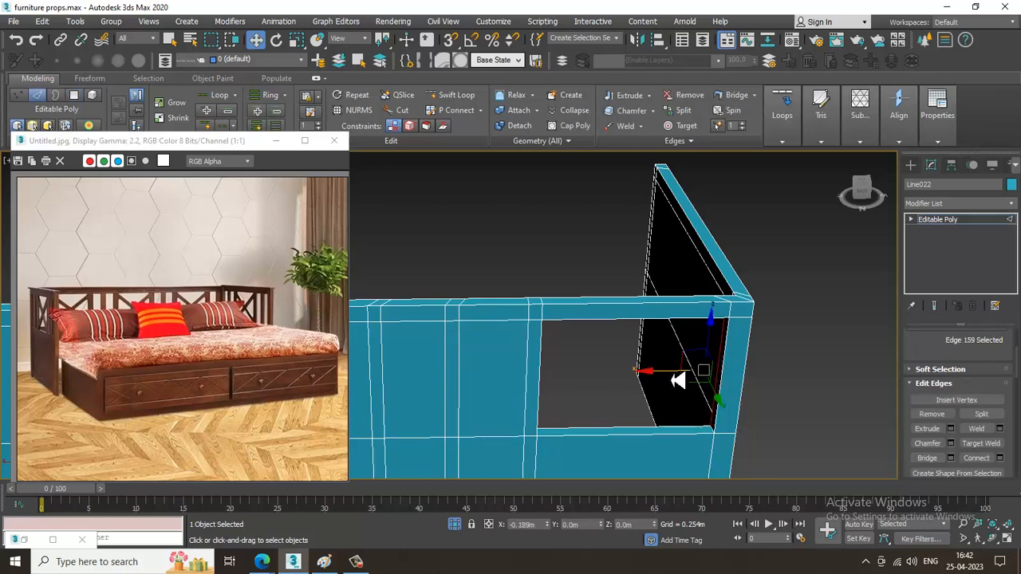
middle_click_drag(631, 387, 654, 382)
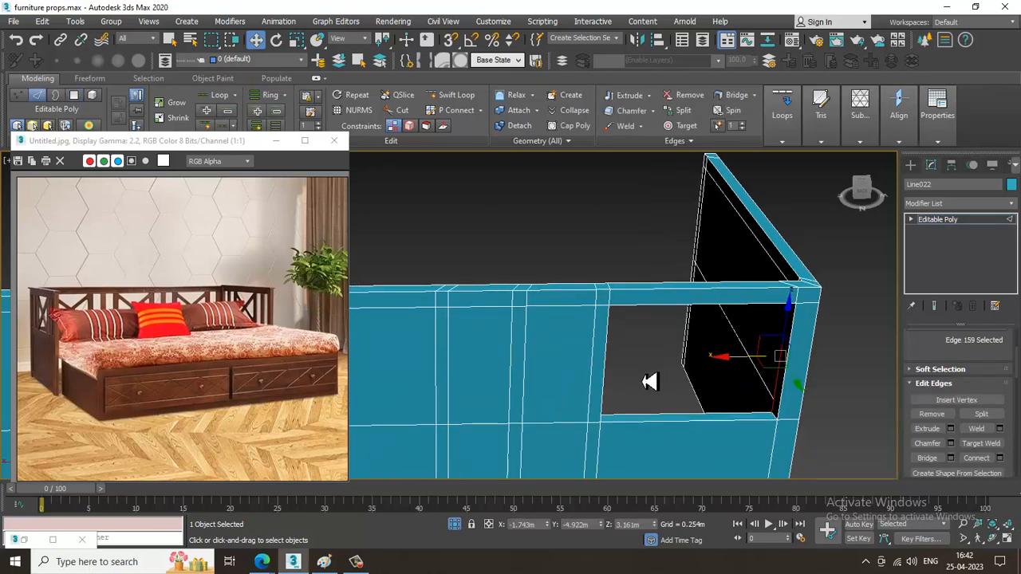
Bridge the front and back upper polygons of the narrow section between the first and second slats.
key("4")
left_click(559, 364)
middle_click_drag(719, 369, 579, 407, "alt")
left_click(579, 408, "ctrl")
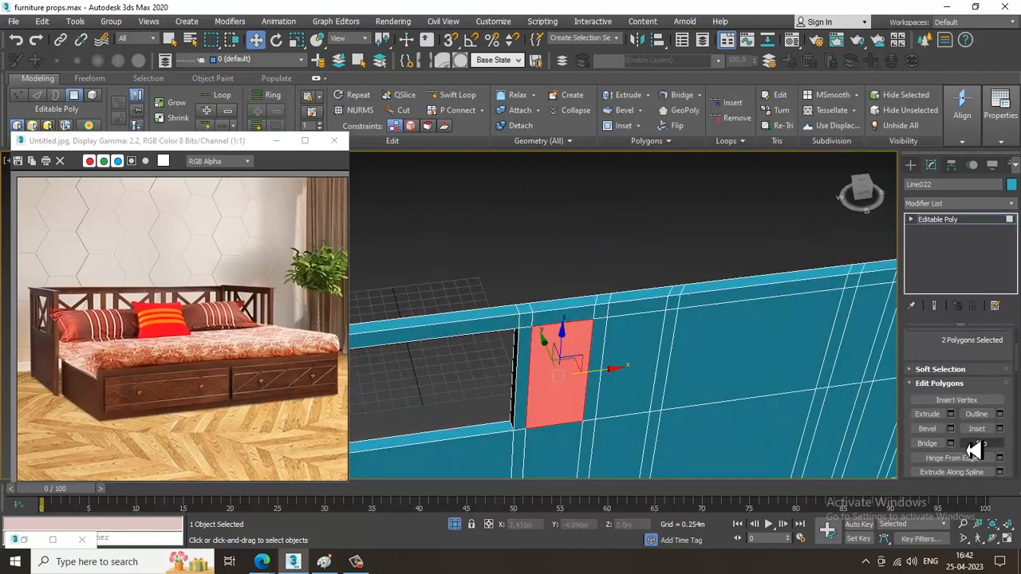
left_click(927, 443)
In the Top view, scale each vertex row of the back panel's second slat along X until both slanted cuts are straight.
middle_click_drag(617, 365, 829, 353, "alt")
middle_click_drag(518, 360, 634, 350)
left_click(640, 324)
scroll(638, 325, "up", 4)
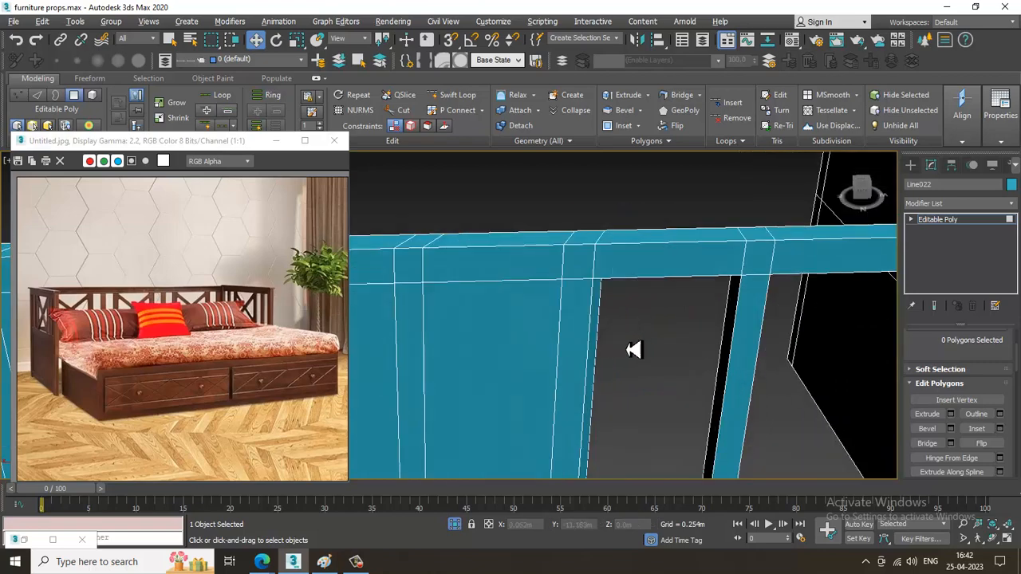
key("alt+w")
left_click(413, 272)
key("alt+w")
scroll(540, 264, "up", 5)
middle_click_drag(513, 222, 786, 378)
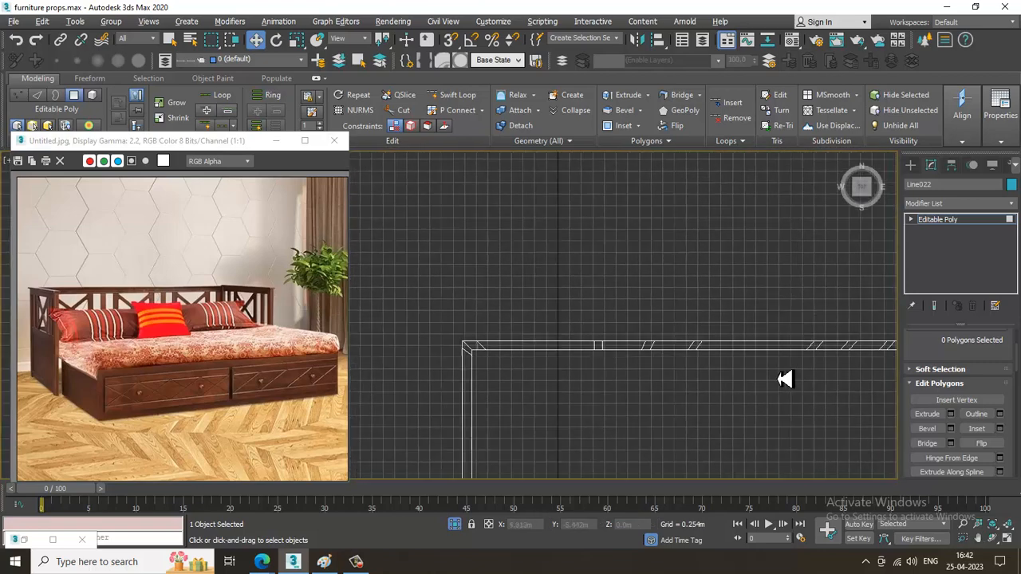
scroll(672, 363, "up", 3)
key("1")
left_click_drag(640, 388, 642, 383)
key("r")
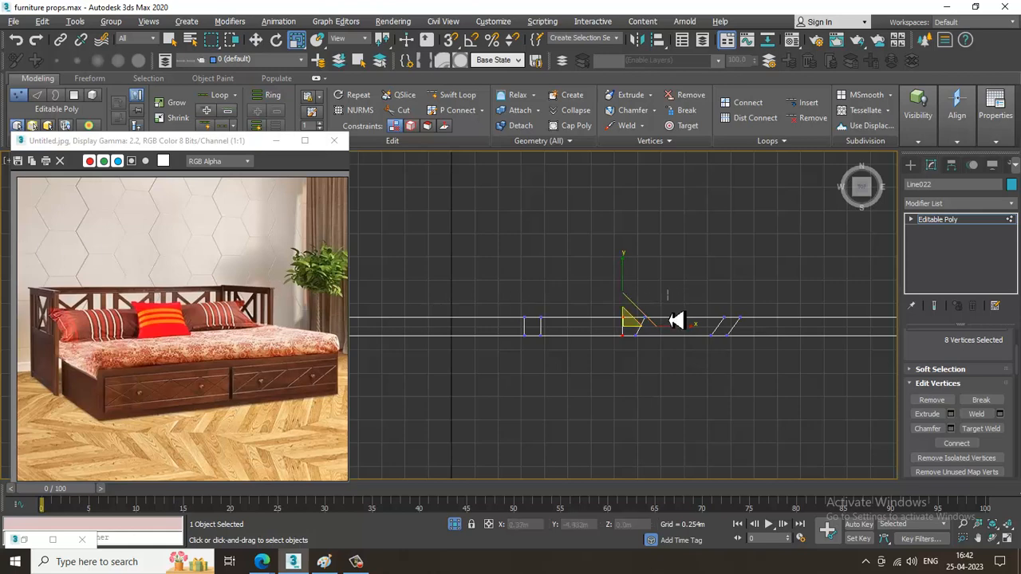
left_click_drag(643, 375, 644, 376)
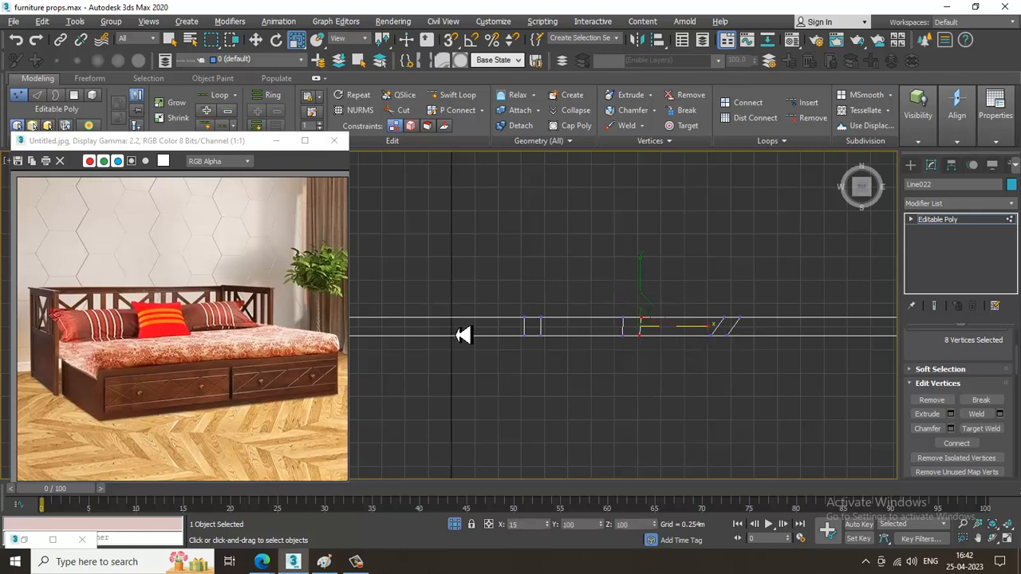
Scale the third slat's vertex rows along X to straighten its slanted cuts, and refine the second slat's right row.
left_click_drag(735, 386, 734, 371)
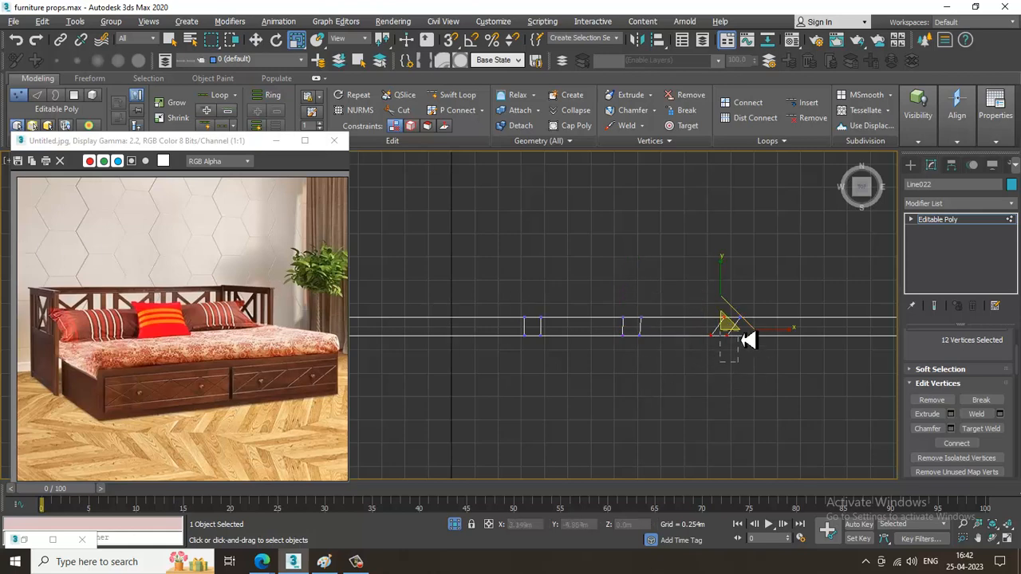
left_click_drag(738, 334, 295, 326, "alt")
left_click_drag(800, 285, 723, 358)
left_click_drag(800, 325, 98, 325)
middle_click_drag(732, 411, 494, 405)
middle_click_drag(508, 327, 638, 341)
left_click_drag(520, 302, 551, 352)
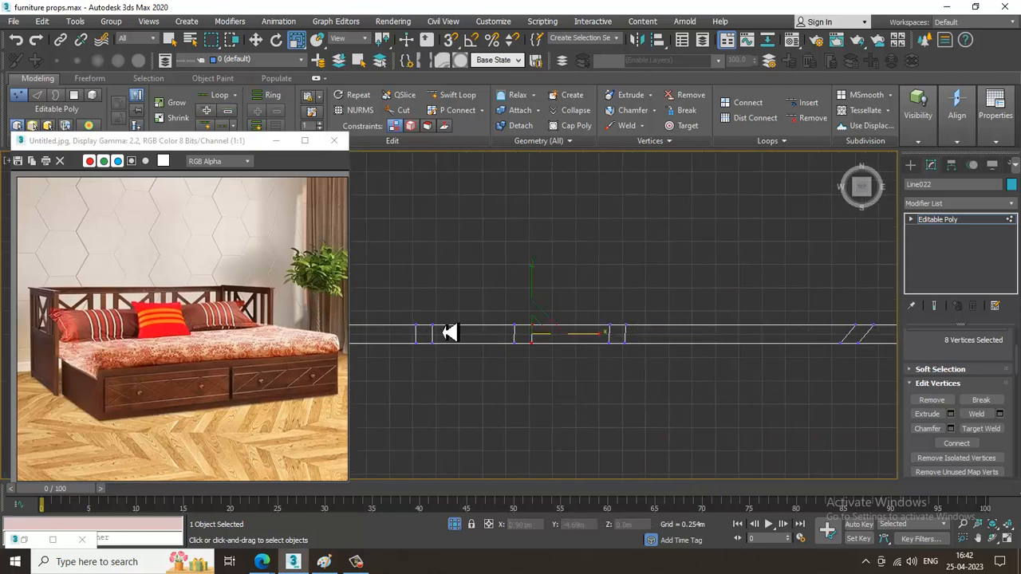
Scale both vertex rows of the middle group's first slat along X until its slanted cuts are straight.
middle_click_drag(834, 323, 734, 324)
left_click_drag(702, 289, 746, 407)
left_click(730, 333)
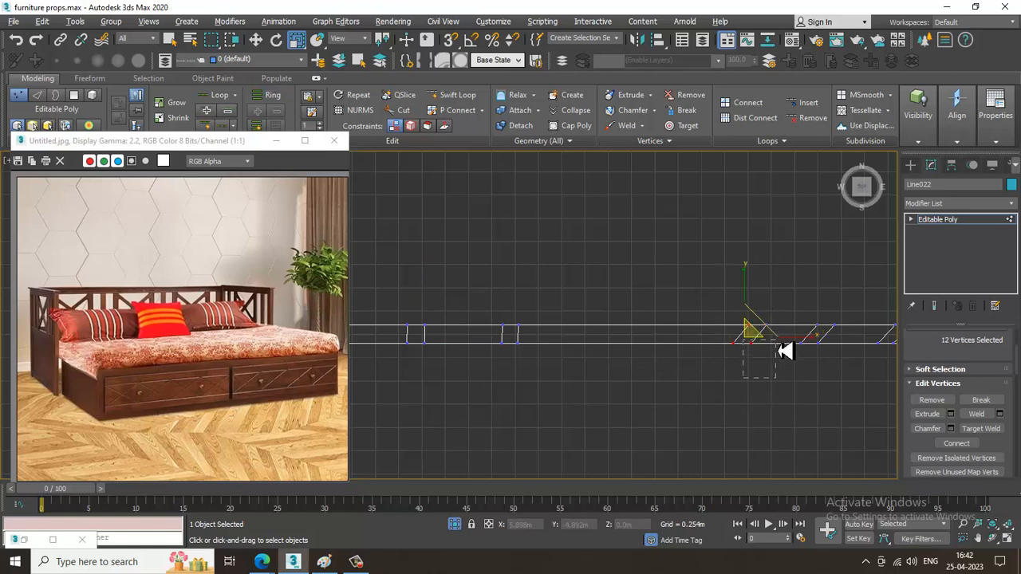
left_click_drag(778, 342, 969, 318, "alt")
left_click_drag(747, 379, 748, 378)
left_click_drag(827, 334, 507, 319)
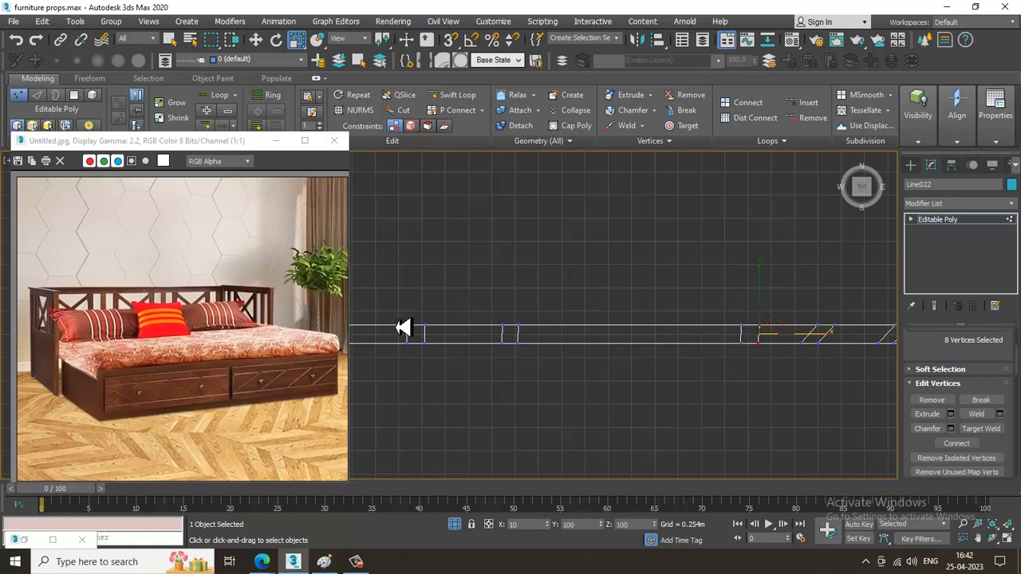
left_click_drag(404, 327, 406, 331)
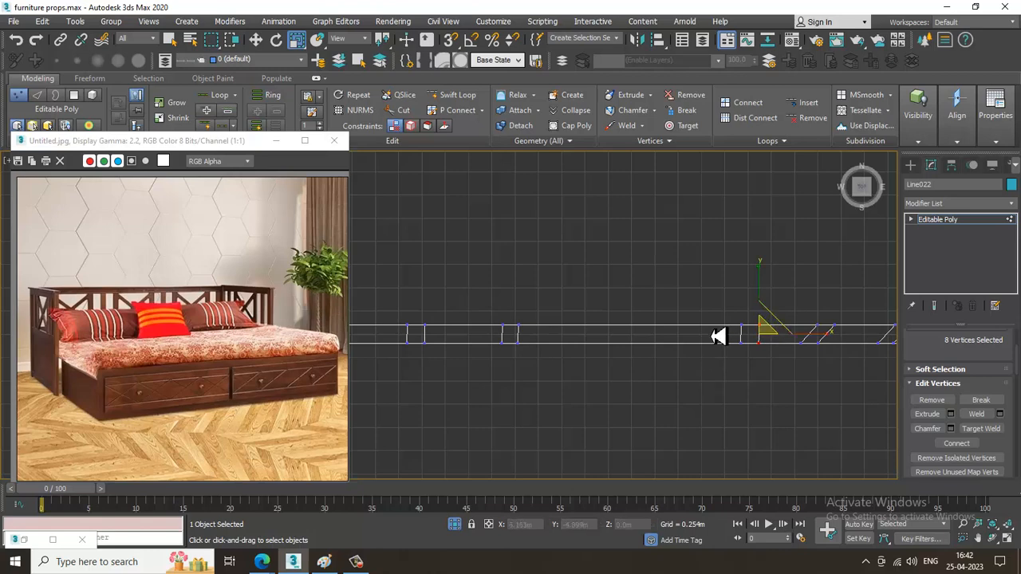
left_click_drag(757, 382, 759, 381)
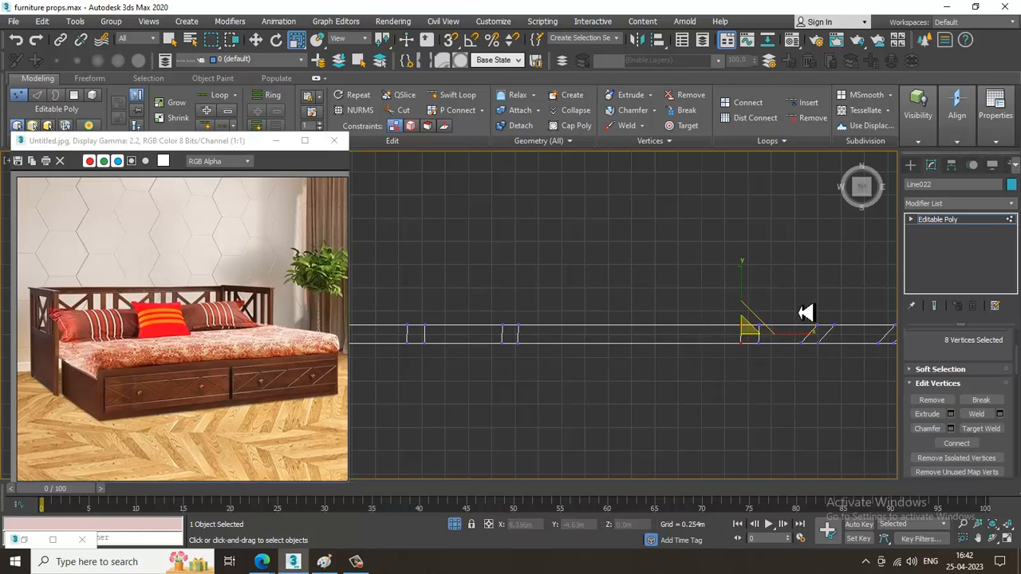
Straighten the slanted cuts of the middle group's second and third slats by scaling their vertex rows along X.
left_click_drag(820, 376, 847, 354)
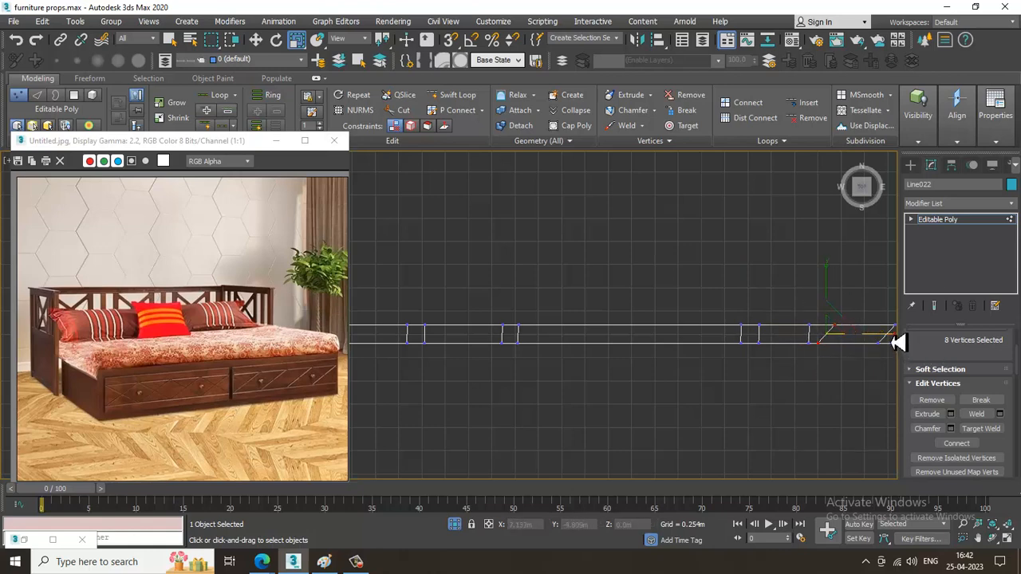
middle_click_drag(746, 366, 606, 369)
left_click_drag(718, 330, 613, 280)
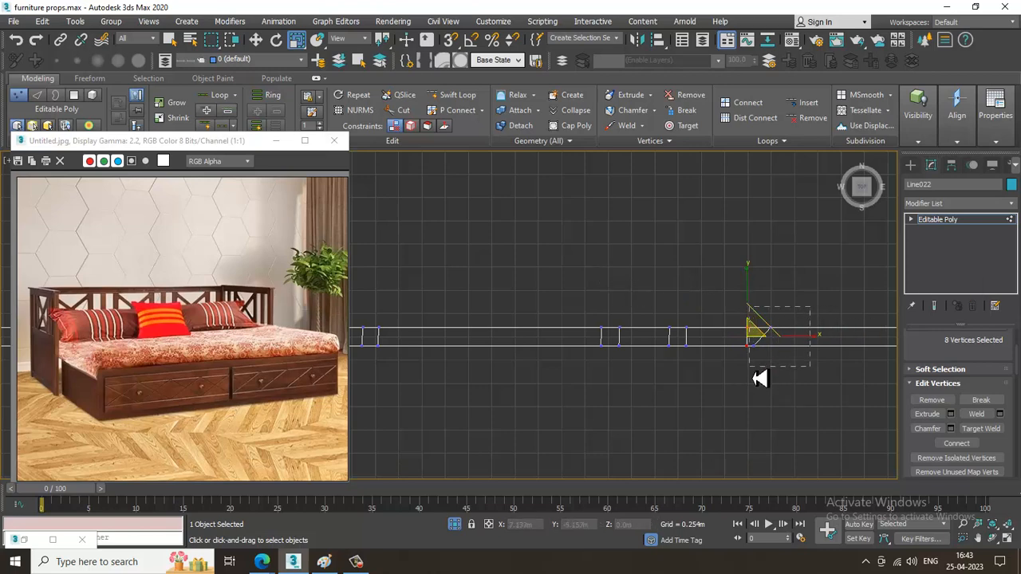
left_click_drag(755, 371, 754, 372)
left_click_drag(832, 339, 554, 287)
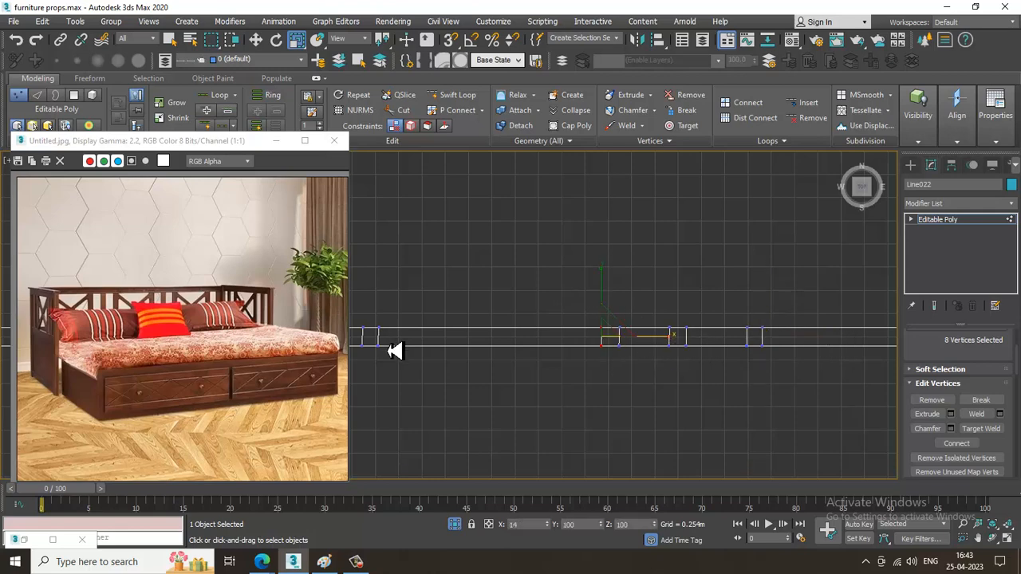
Scale the vertex rows of the slat right of the middle group along X until both cuts are straight.
scroll(522, 365, "down", 3)
scroll(688, 354, "up", 5)
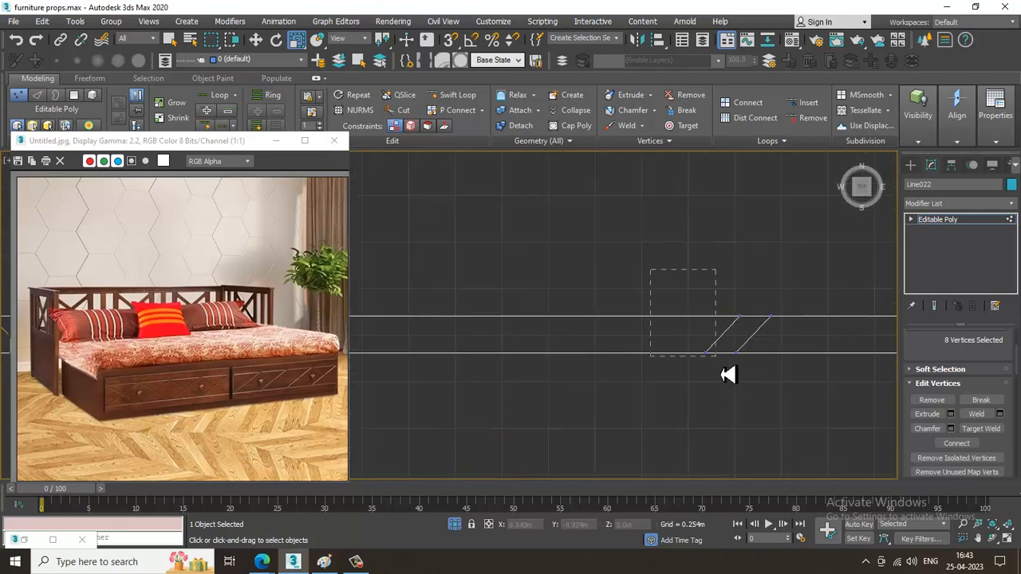
left_click(740, 354, "alt")
left_click_drag(794, 338, 614, 357)
left_click_drag(796, 304, 740, 391)
left_click_drag(822, 343, 276, 335)
scroll(609, 332, "down", 2)
Straighten the last slat's two slanted cuts and the single cut beside the right corner by scaling their vertex rows along X.
middle_click_drag(544, 335, 354, 351)
middle_click_drag(893, 338, 820, 333)
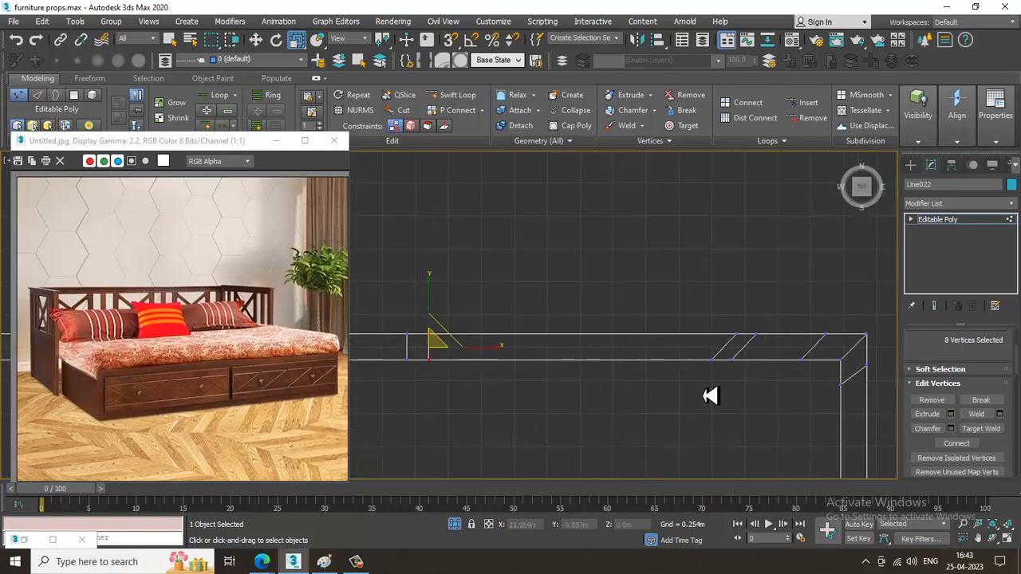
left_click_drag(729, 340, 738, 390)
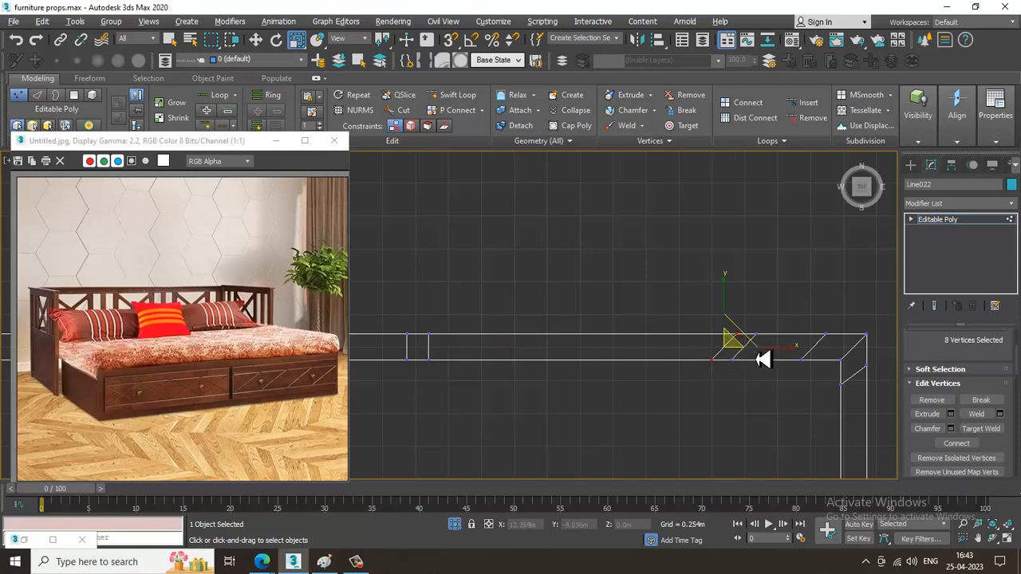
mouse_move(791, 359)
left_mouse_down()
mouse_move(948, 334)
mouse_move(796, 375)
left_mouse_up()
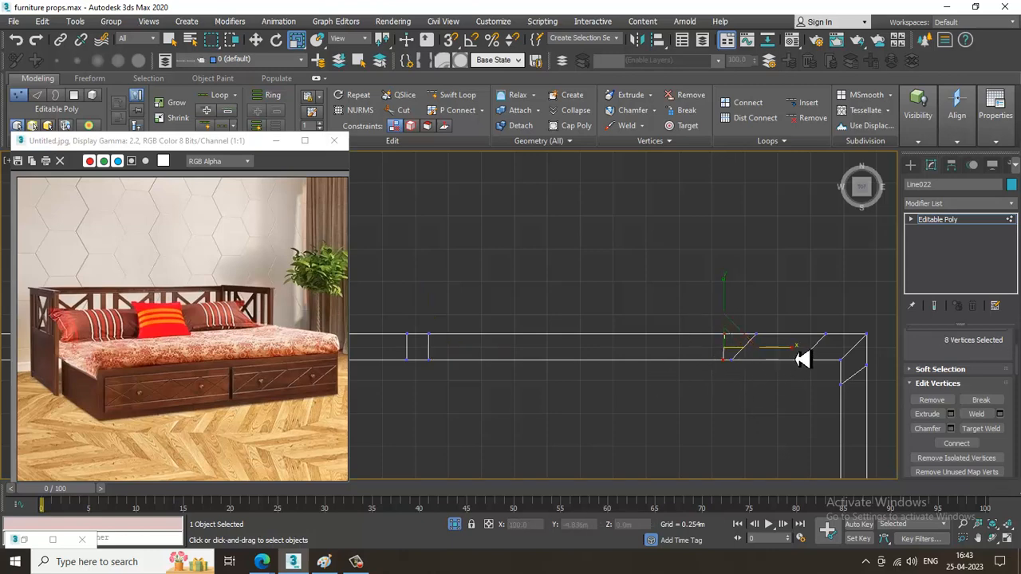
left_click_drag(730, 394, 730, 395)
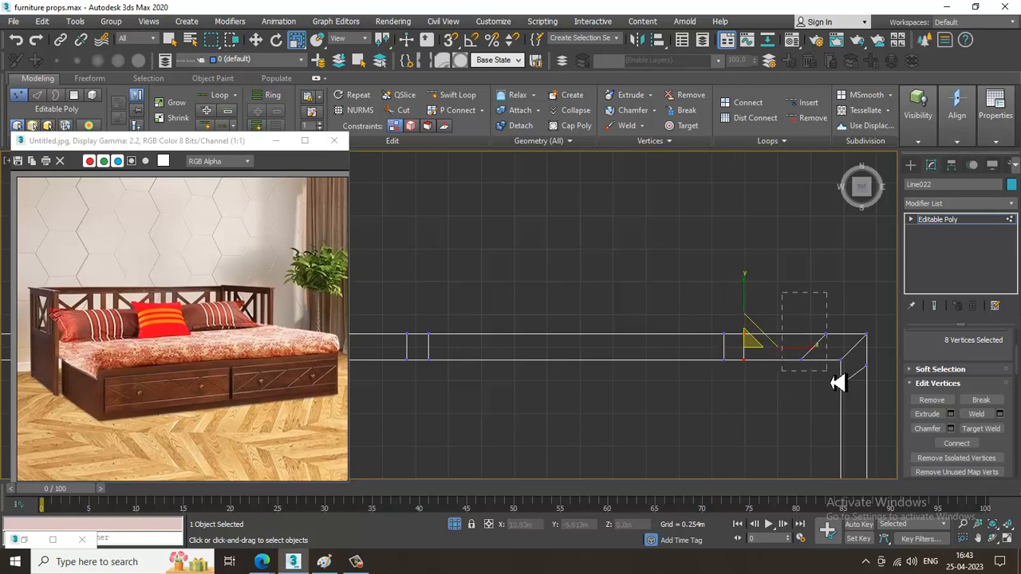
left_click_drag(827, 372, 828, 372)
left_click_drag(880, 349, 302, 347)
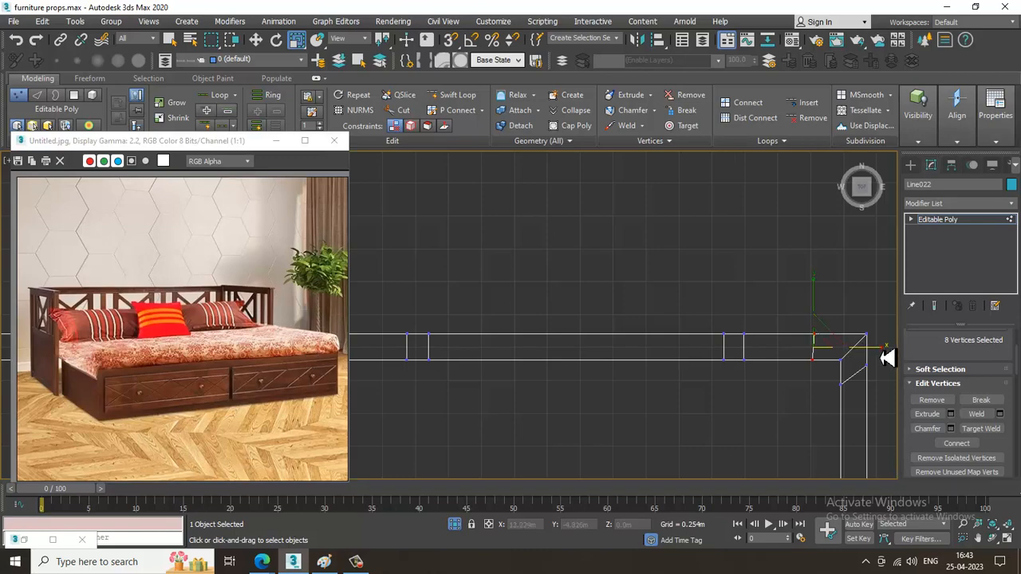
Return to the perspective view and bridge the front and back upper polygons between the second and third slats.
key("alt+w")
middle_click(729, 417)
key("alt+w")
scroll(706, 375, "down", 5)
middle_click_drag(703, 362, 682, 338, "alt")
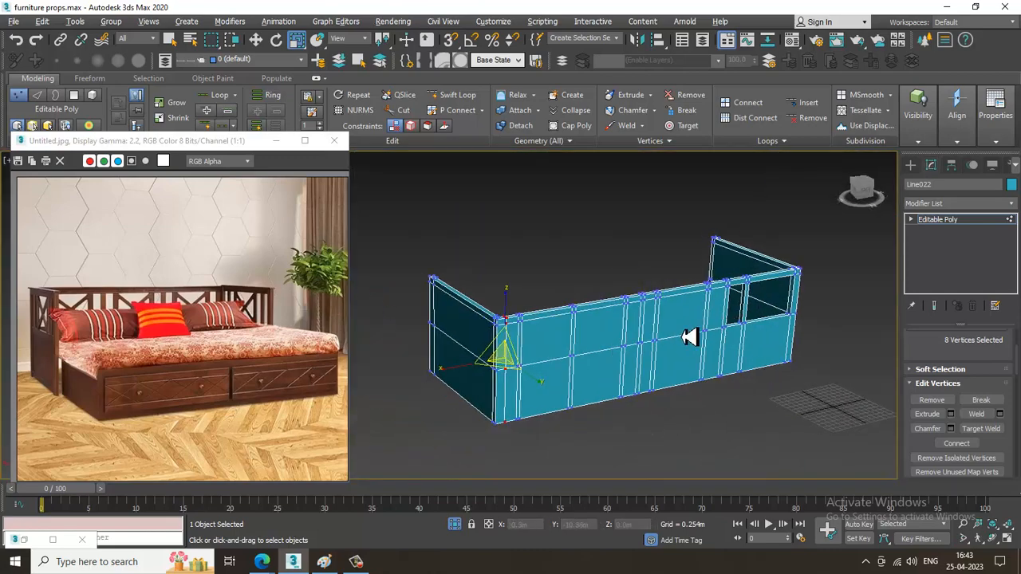
scroll(682, 337, "up", 5)
middle_click_drag(552, 341, 739, 367, "alt")
key("4")
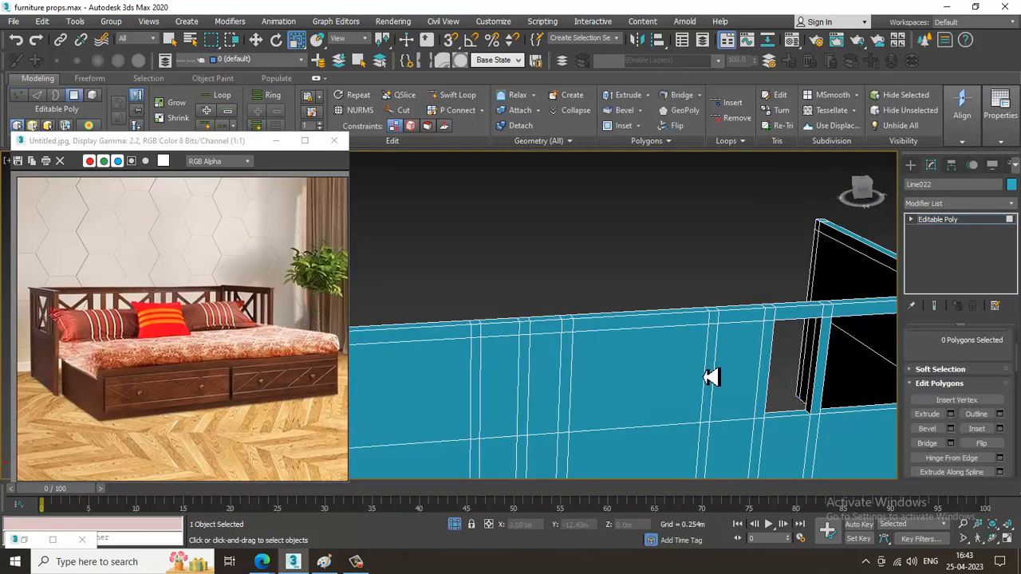
left_click(743, 369)
scroll(649, 342, "down", 4)
middle_click_drag(649, 343, 736, 358, "alt")
left_click(704, 363, "ctrl")
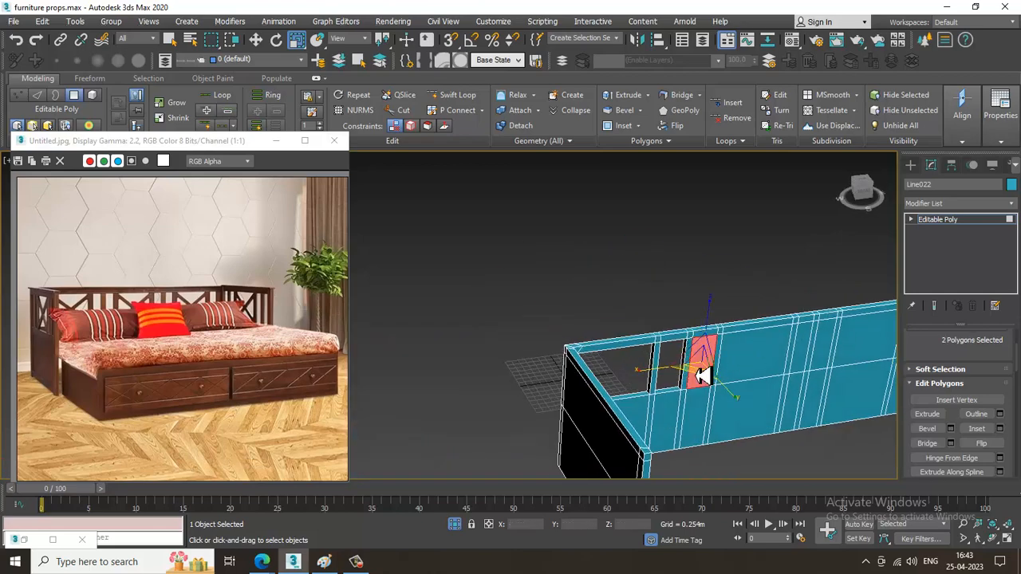
key("w")
Bridge the front and back upper polygons of the wide section between the third slat and the middle group.
left_click(738, 349)
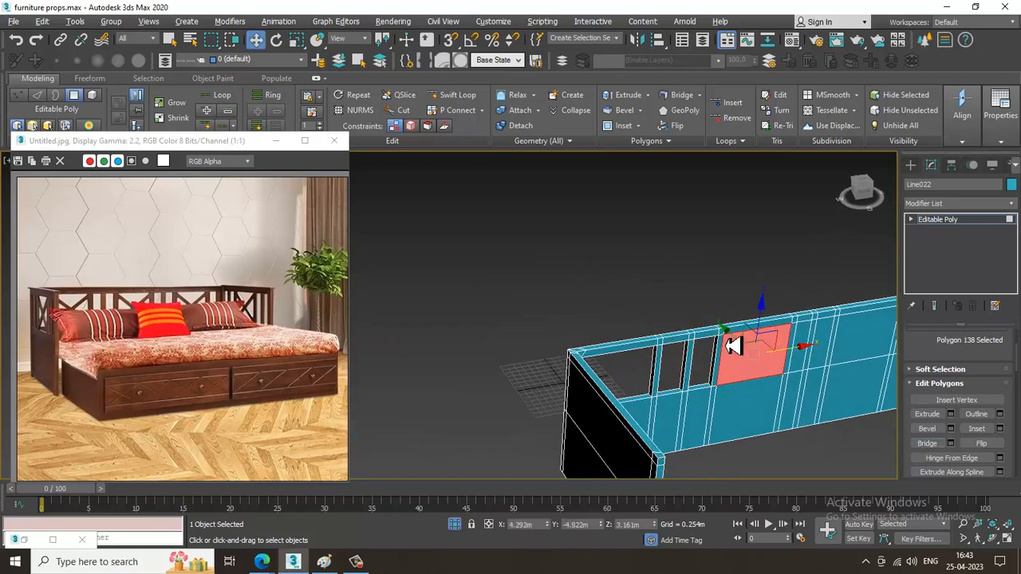
middle_click_drag(738, 349, 780, 360, "alt")
left_click(779, 361, "ctrl")
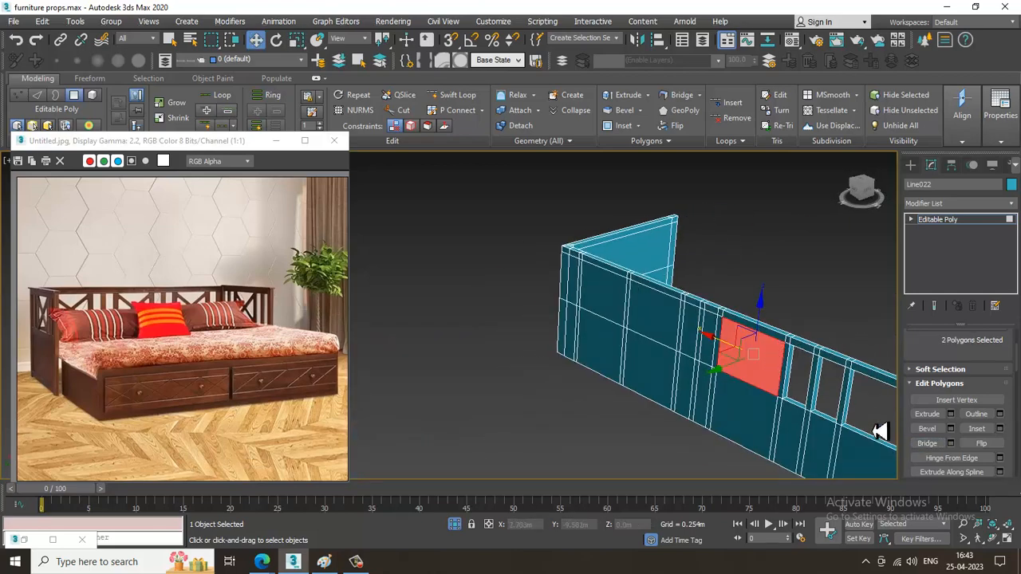
left_click(924, 446)
Bridge the front and back upper polygons between the first and second slats of the middle group.
scroll(574, 339, "up", 3)
middle_click_drag(837, 351, 668, 359, "alt")
left_click(660, 361)
left_click(679, 360, "ctrl")
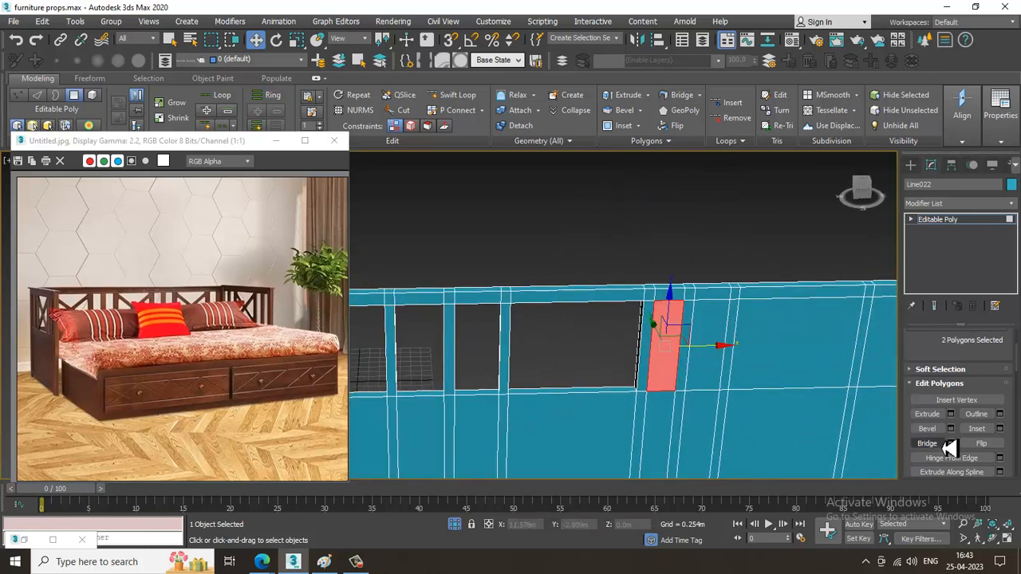
left_click(927, 443)
Bridge the front and back upper polygons between the second and third slats of the middle group.
left_click(702, 374)
middle_click_drag(634, 341, 797, 323, "alt")
left_click(712, 346, "ctrl")
left_click(928, 444)
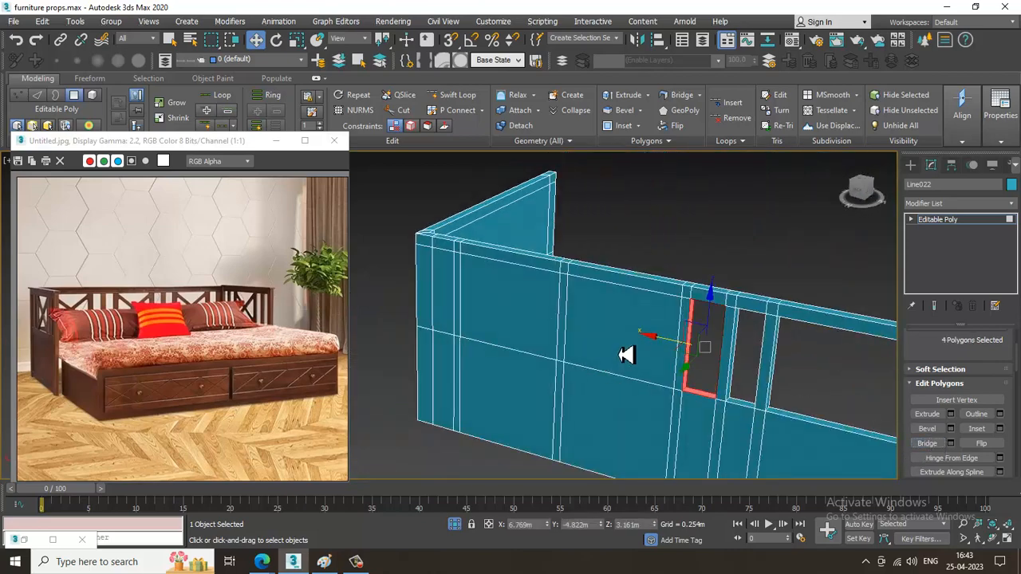
Bridge the front and back upper polygons of the wide section directly right of the middle group.
left_click(627, 355)
middle_click_drag(741, 361, 586, 363, "alt")
left_click(634, 341, "ctrl")
left_click(927, 443)
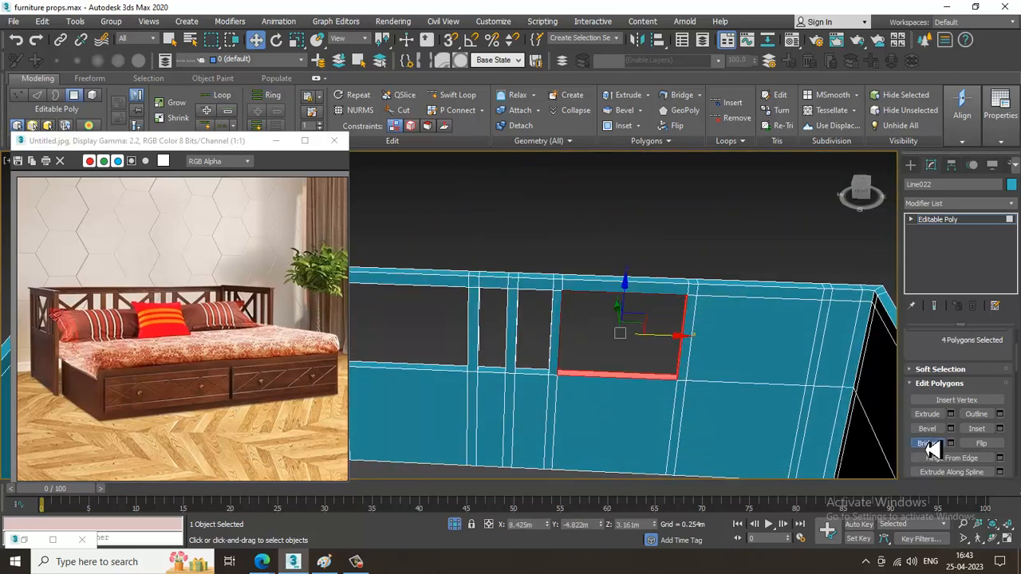
Bridge the front and back upper polygons of the last wide section before the back panel's right corner.
middle_click_drag(672, 371, 494, 353, "alt")
left_click(495, 353)
middle_click_drag(702, 296, 497, 319, "alt")
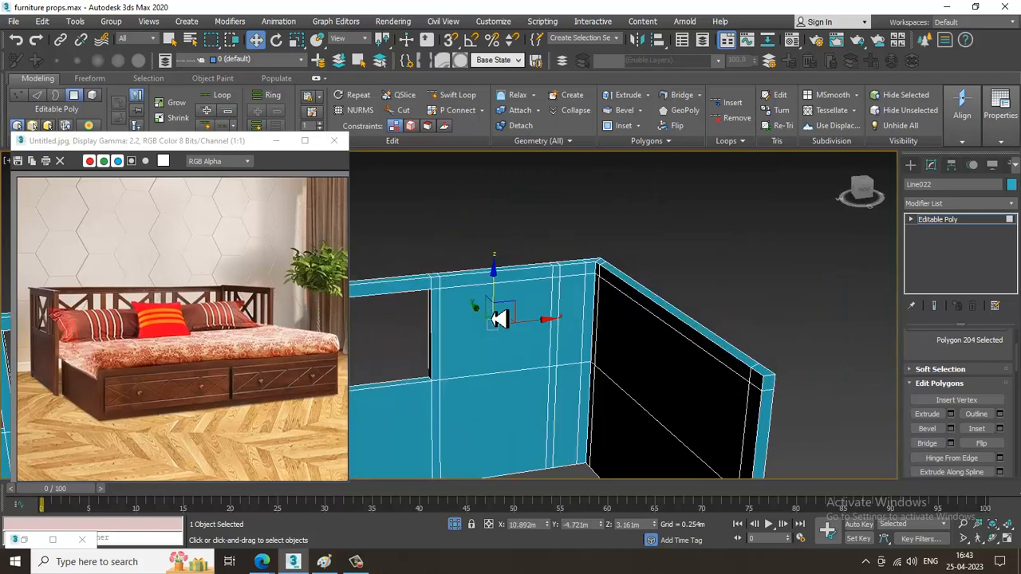
left_click(495, 319, "ctrl")
left_click(927, 443)
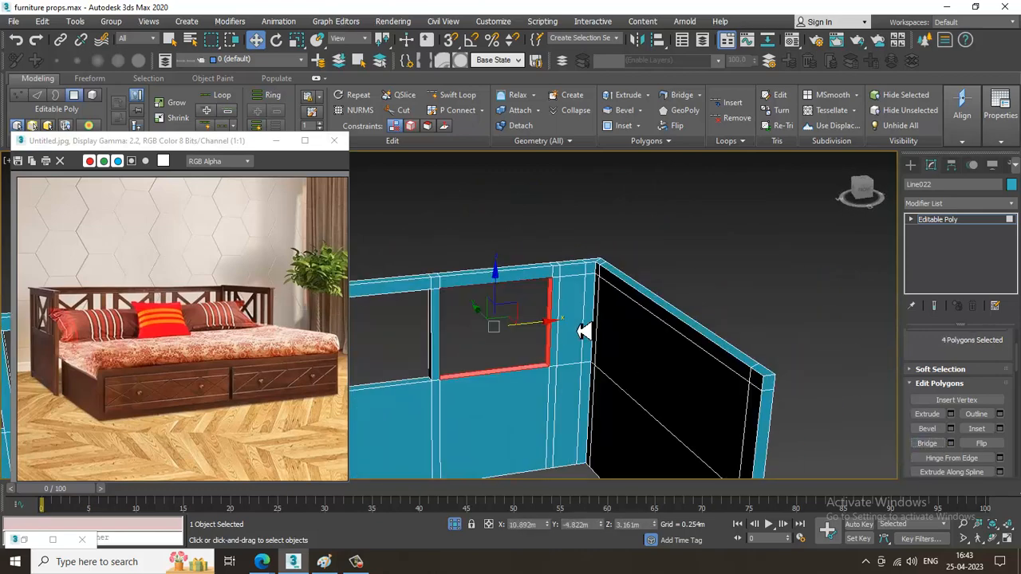
Bridge the front and back upper polygons of the narrow section beside the back panel's right corner.
left_click(584, 328)
middle_click_drag(585, 325, 603, 356, "alt")
left_click(585, 352, "ctrl")
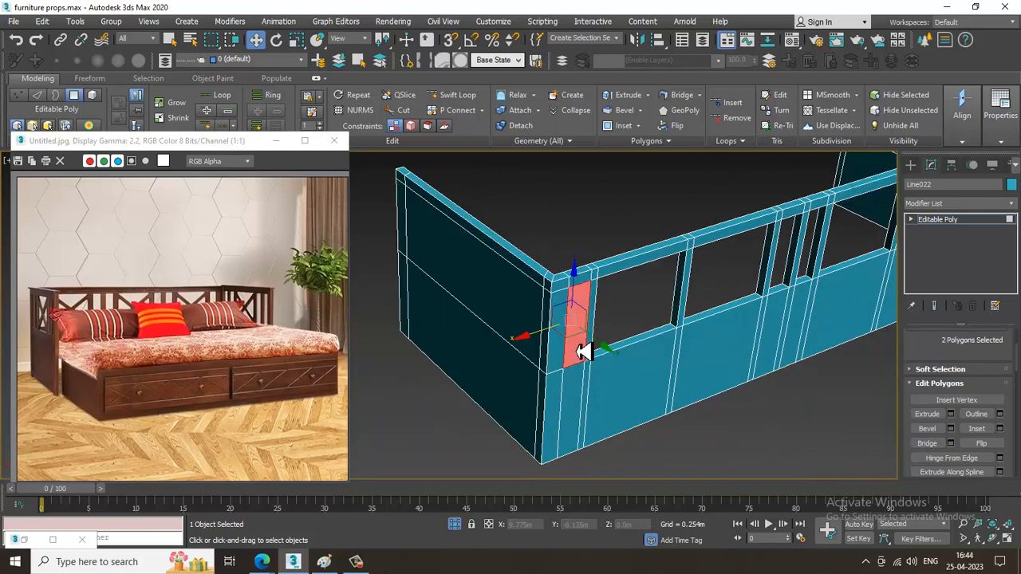
left_click(928, 443)
scroll(734, 271, "down", 6)
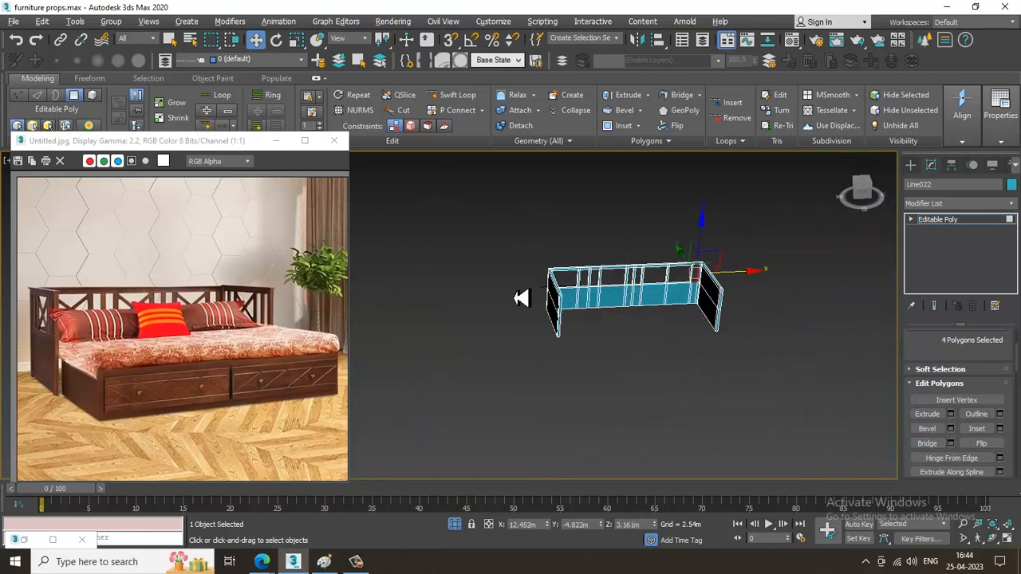
Move the bottom and top vertices of the slanted cut at the frame's left end sideways to make the cut vertical.
scroll(638, 300, "up", 5)
middle_click_drag(638, 310, 752, 285, "alt")
scroll(753, 285, "up", 2)
left_click(937, 219)
middle_click_drag(813, 295, 604, 266, "alt")
key("alt+w")
key("alt+w")
scroll(581, 287, "up", 4)
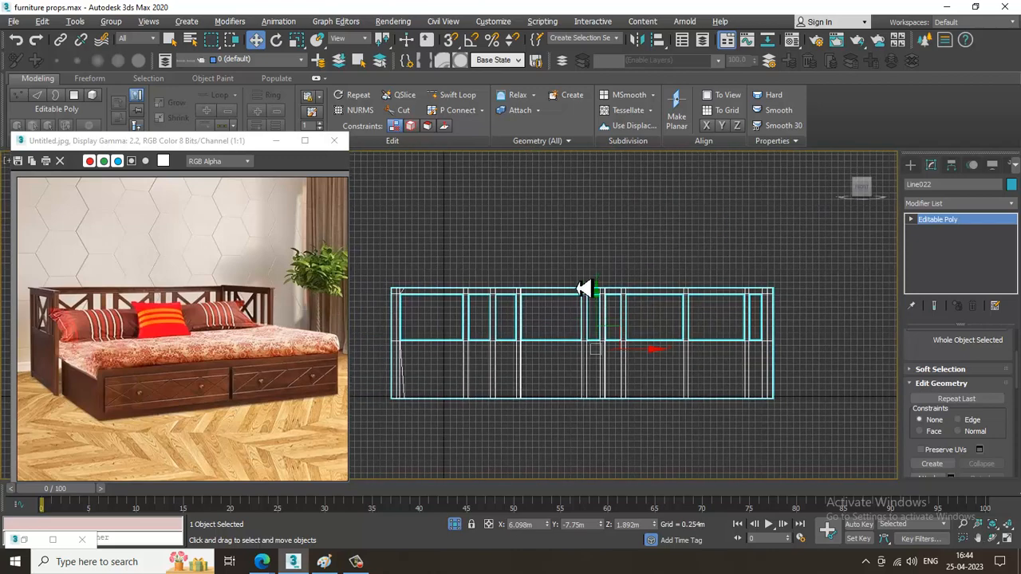
scroll(533, 335, "up", 2)
middle_click_drag(398, 409, 525, 309)
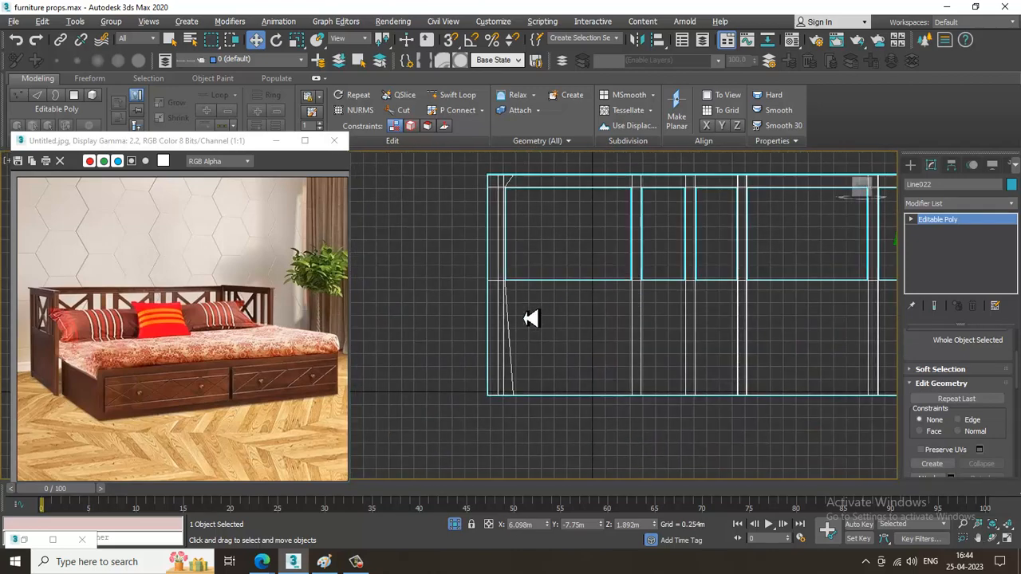
key("1")
left_click_drag(505, 368, 561, 410)
middle_click_drag(547, 209, 571, 280)
scroll(550, 271, "up", 2)
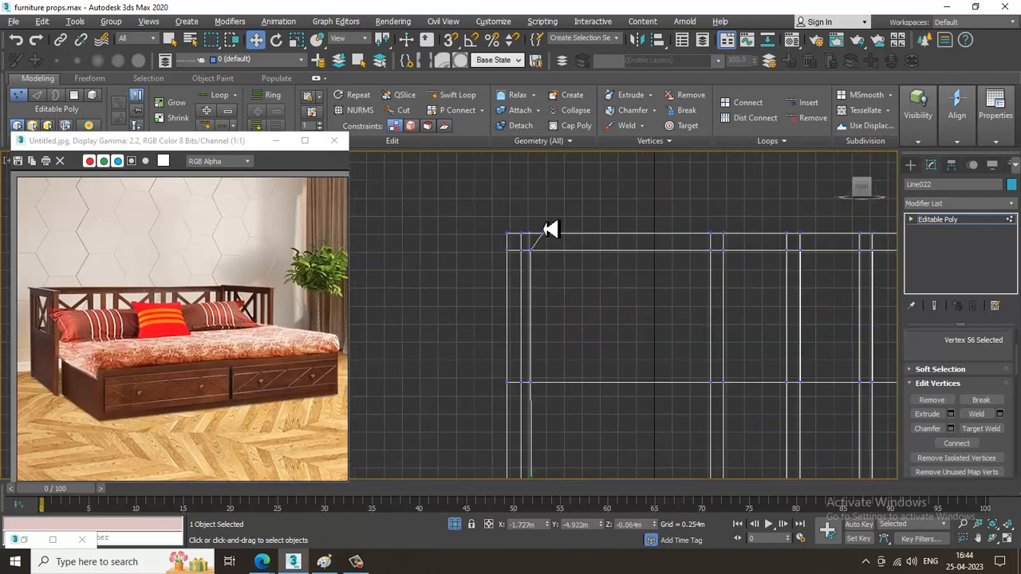
left_click_drag(540, 221, 566, 240)
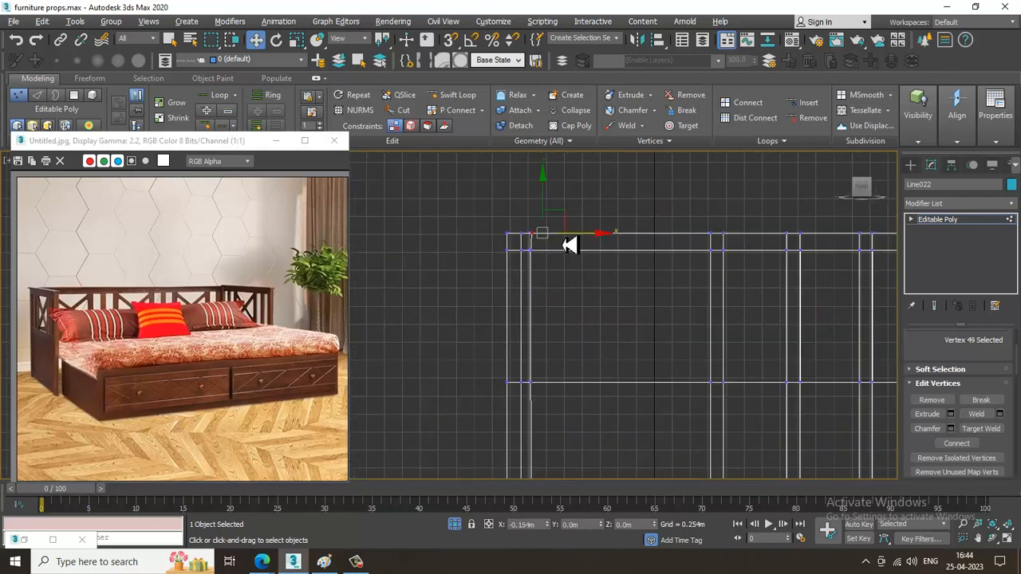
scroll(568, 244, "down", 2)
Select all polygons of the narrow band along the top of the whole U-shaped frame.
middle_click_drag(638, 274, 524, 287)
key("4")
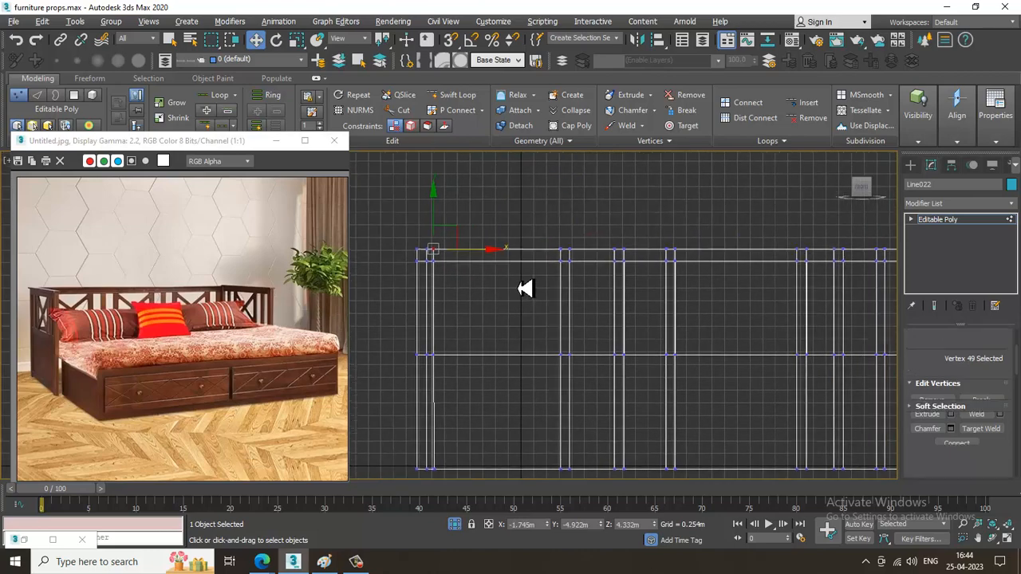
scroll(478, 289, "down", 4)
middle_click_drag(588, 296, 517, 326)
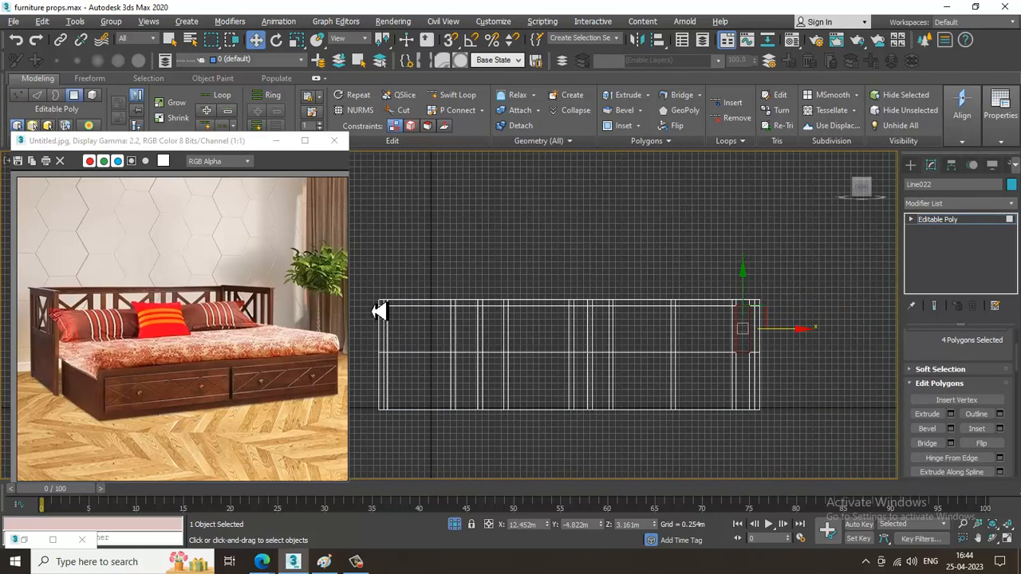
left_click_drag(371, 303, 816, 314)
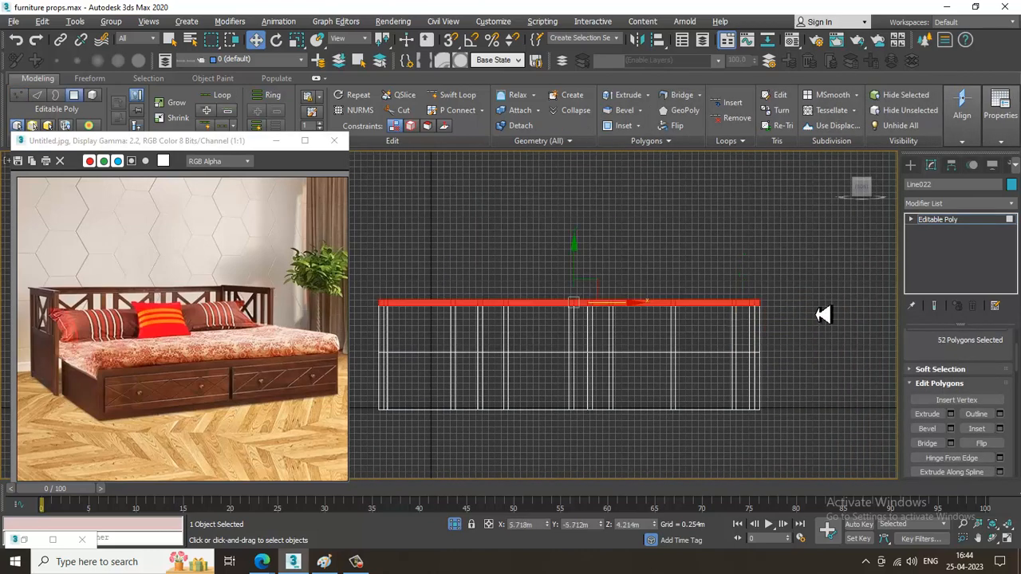
key("alt+w")
middle_click(745, 437)
key("alt+w")
middle_click_drag(744, 437, 903, 377, "alt")
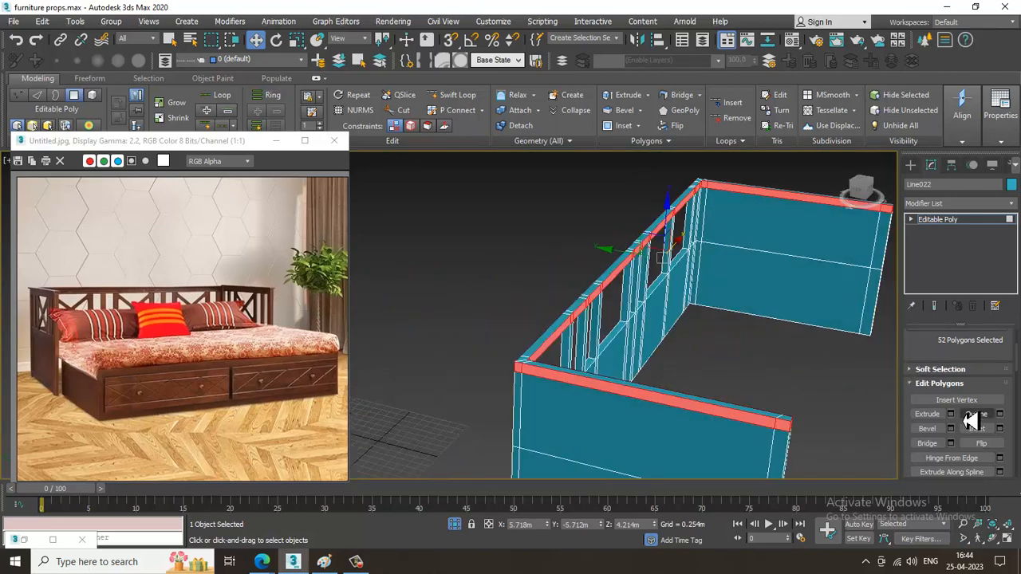
Extrude the top band along its local normals by a small height to form a slightly overhanging rail, then clear the selection.
left_click(950, 414)
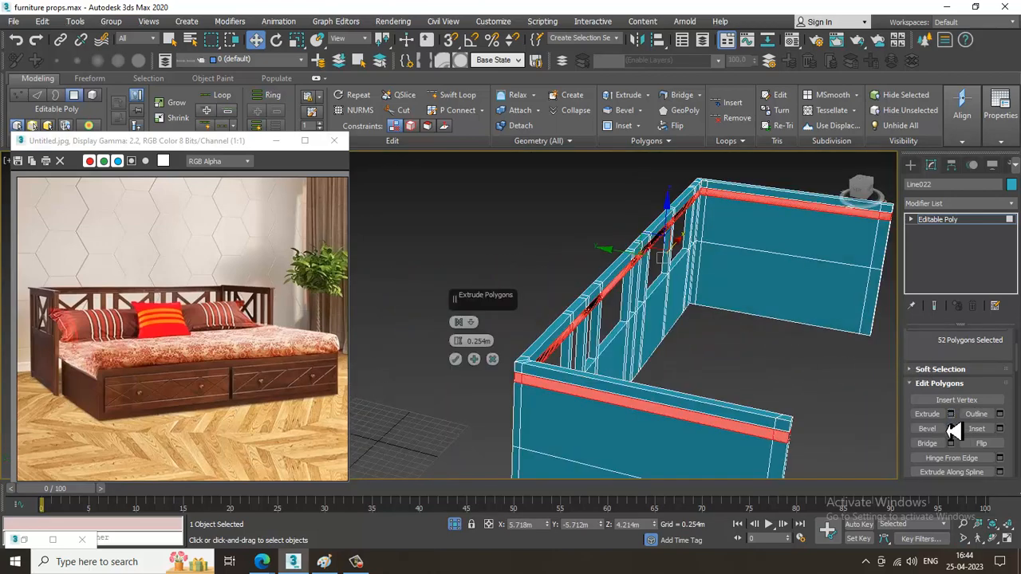
left_click(458, 322)
left_click(496, 349)
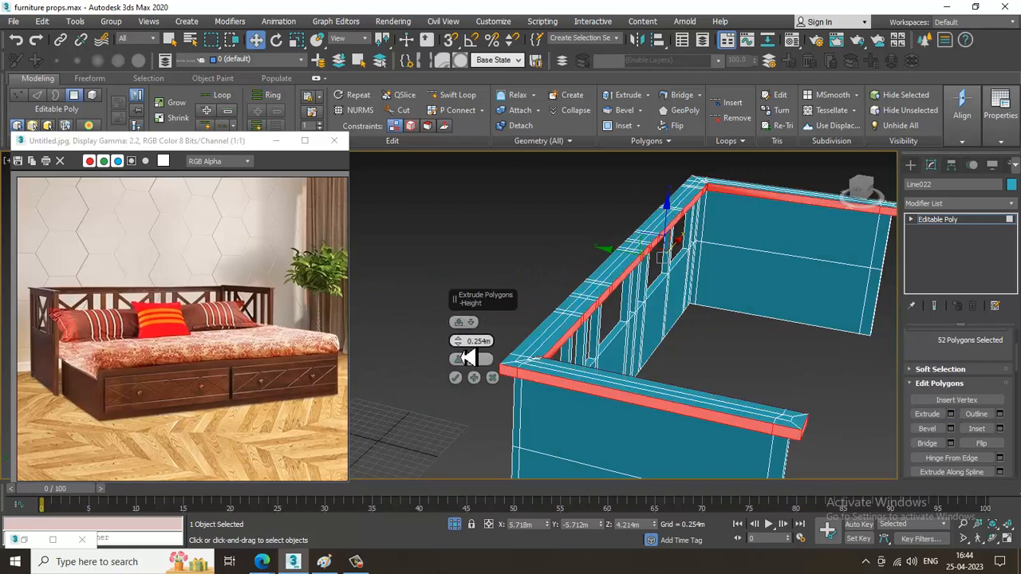
left_click_drag(463, 357, 485, 390)
middle_click_drag(705, 361, 595, 365, "alt")
scroll(613, 308, "up", 3)
middle_click_drag(414, 321, 630, 301)
scroll(590, 303, "up", 5)
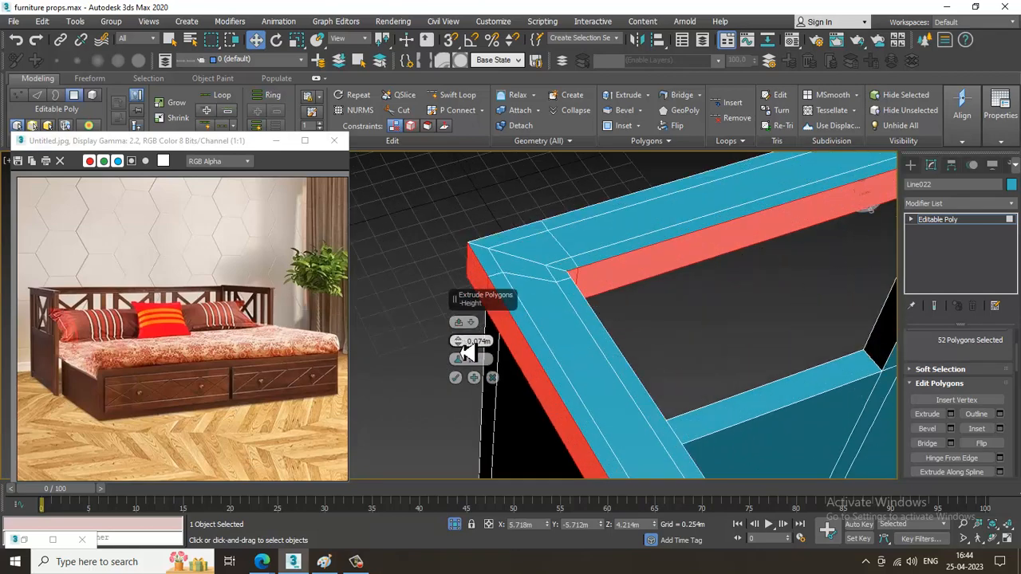
left_click_drag(459, 345, 466, 354)
left_click(456, 379)
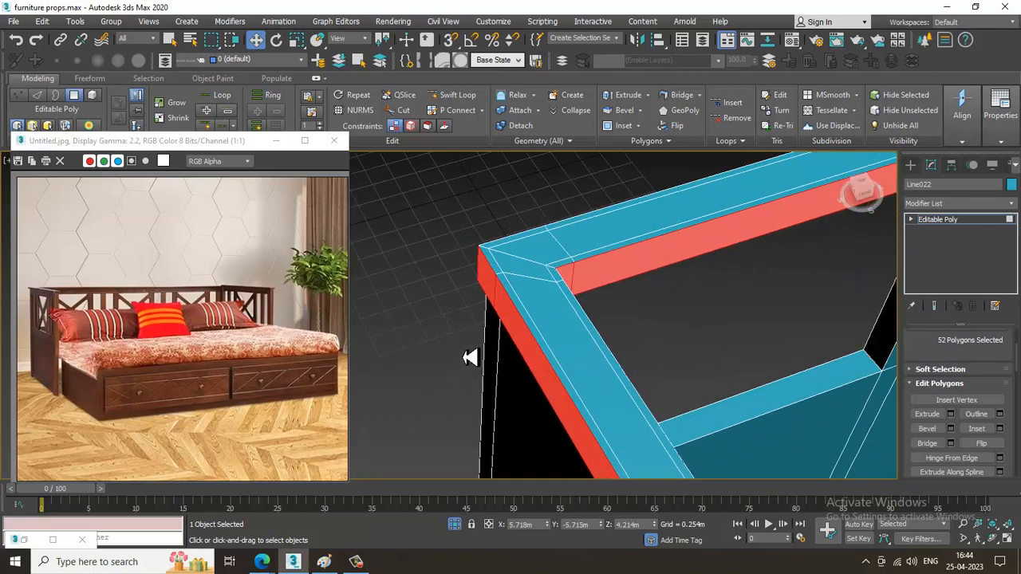
left_click(618, 346)
Inspect the extruded top rail and the back panel's openings in the perspective and front views.
scroll(618, 345, "down", 5)
middle_click_drag(618, 345, 562, 319, "alt")
middle_click_drag(640, 321, 563, 305, "alt")
key("alt+w")
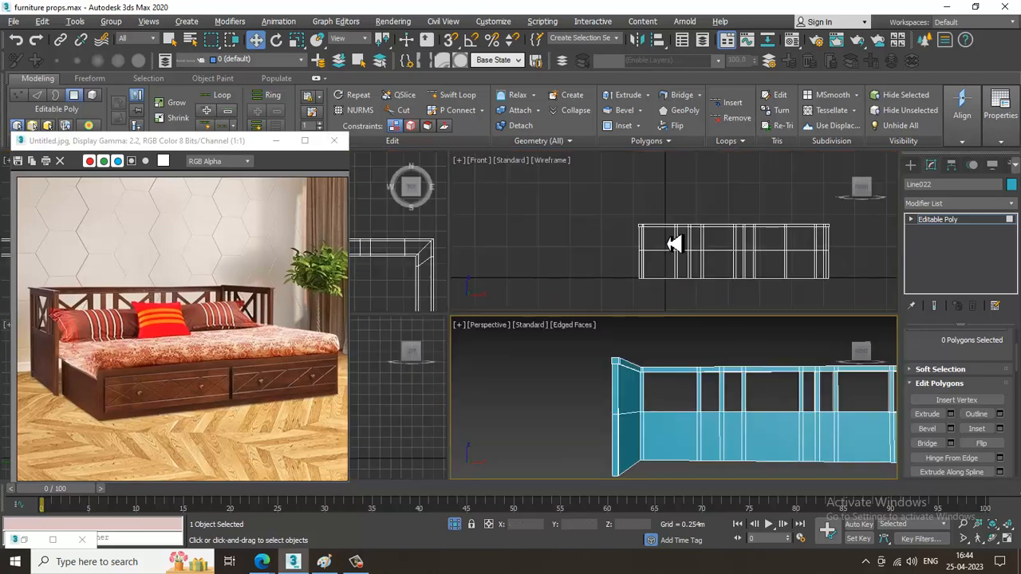
middle_click_drag(675, 244, 630, 245)
key("alt+w")
middle_click_drag(556, 255, 684, 204)
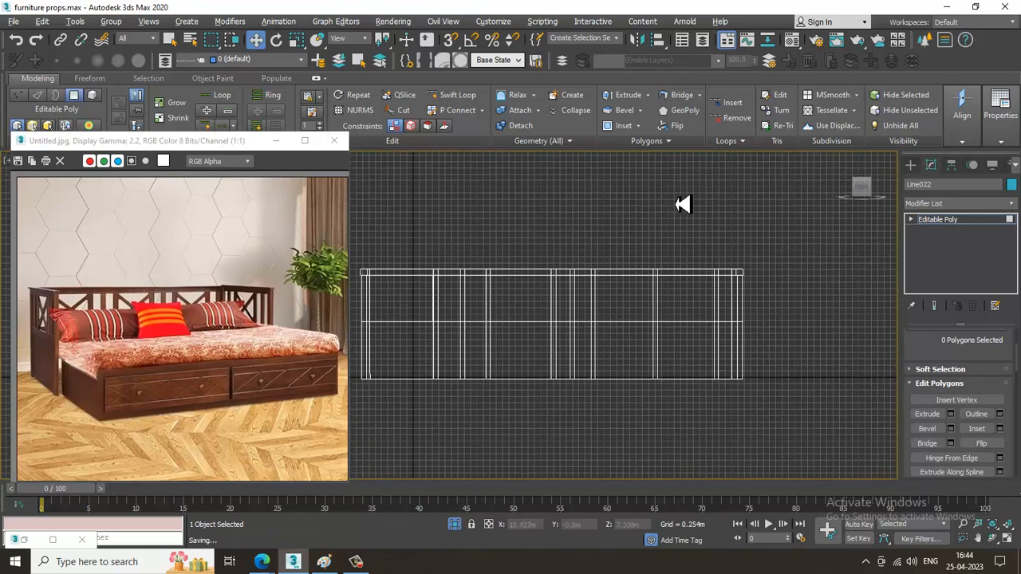
left_click(367, 561)
left_click(368, 563)
middle_click_drag(635, 349, 682, 345)
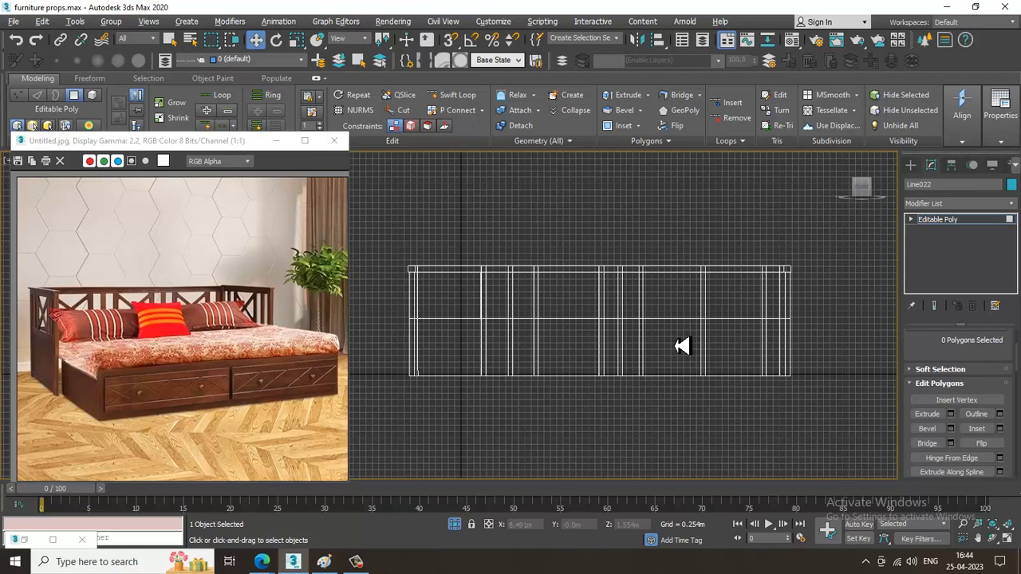
scroll(619, 279, "up", 2)
middle_click_drag(622, 215, 747, 223)
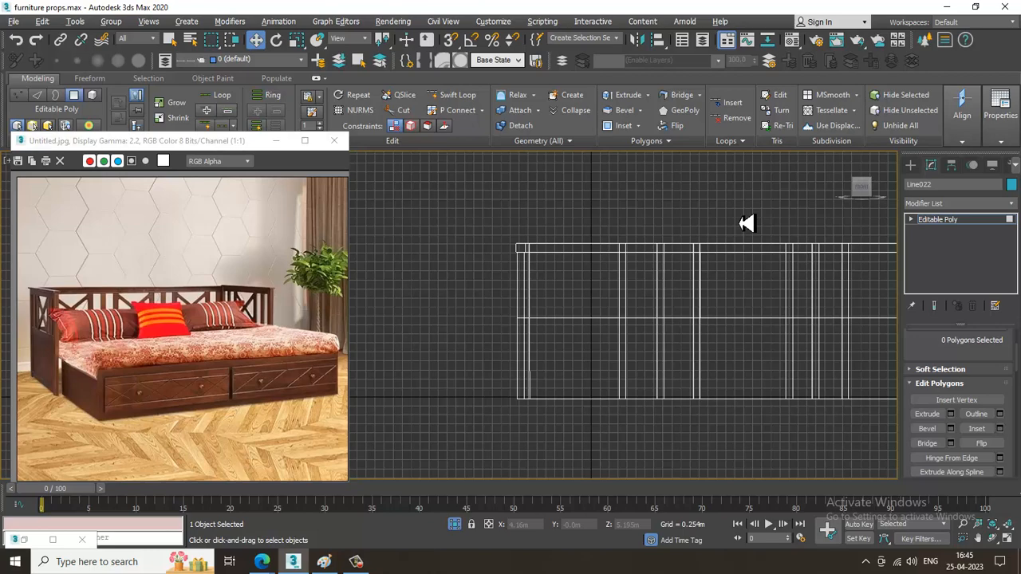
Connect the lengthwise edges of both side panels with 2 segments, increasing the pinch to spread the new cuts apart.
key("alt+w")
left_click(708, 364)
key("alt+w")
middle_click_drag(708, 364, 641, 318, "alt")
scroll(665, 313, "down", 4)
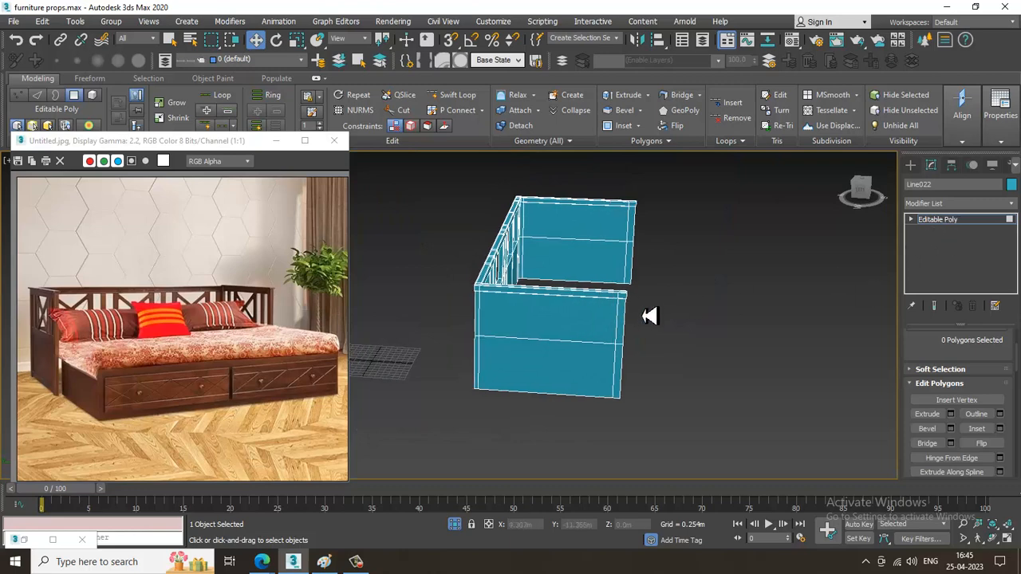
key("2")
left_click_drag(560, 184, 568, 458)
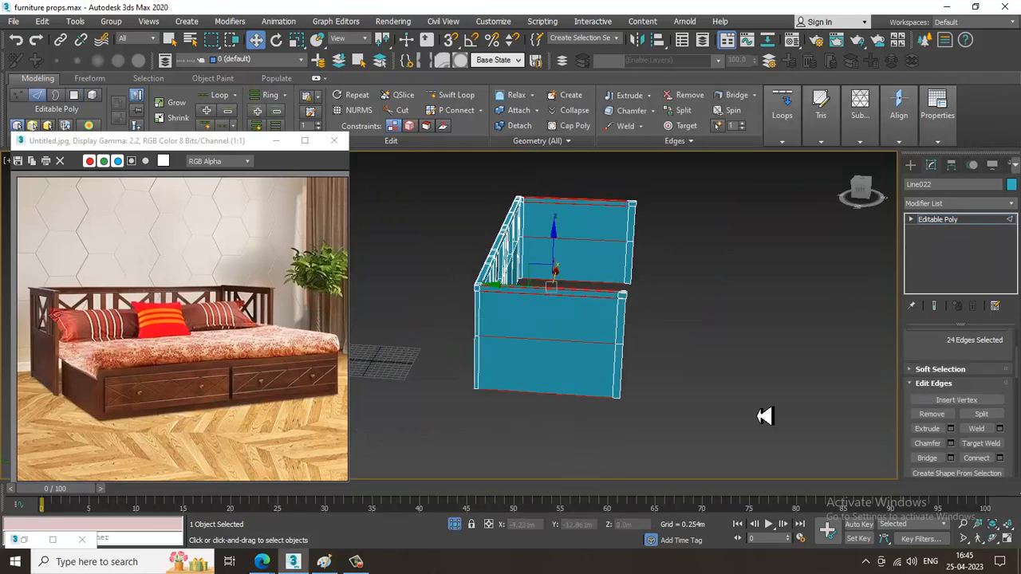
left_click(1000, 459)
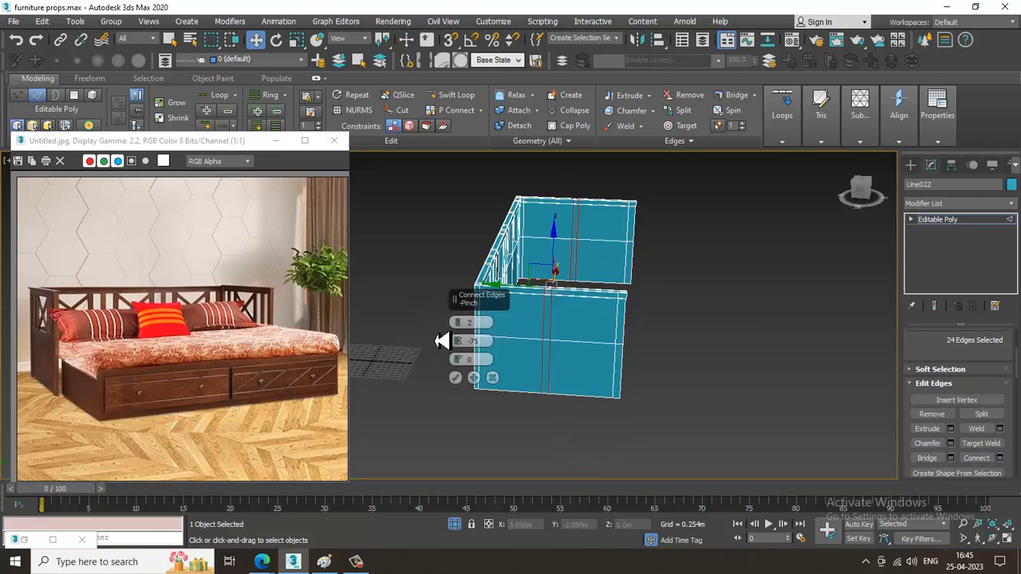
left_click_drag(458, 339, 402, 36)
left_click(457, 379)
Scale the vertices of the left arm's rear inserted cut flat along Y so it runs straight across in the top view.
key("alt+w")
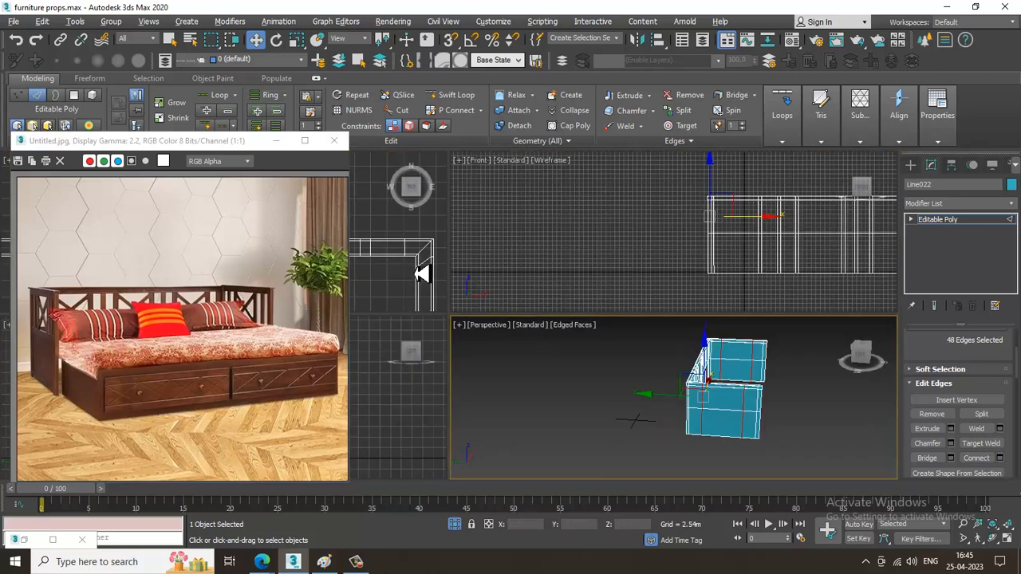
middle_click(420, 269)
key("alt+w")
scroll(420, 264, "down", 5)
middle_click_drag(419, 311, 625, 282)
scroll(598, 275, "up", 5)
key("1")
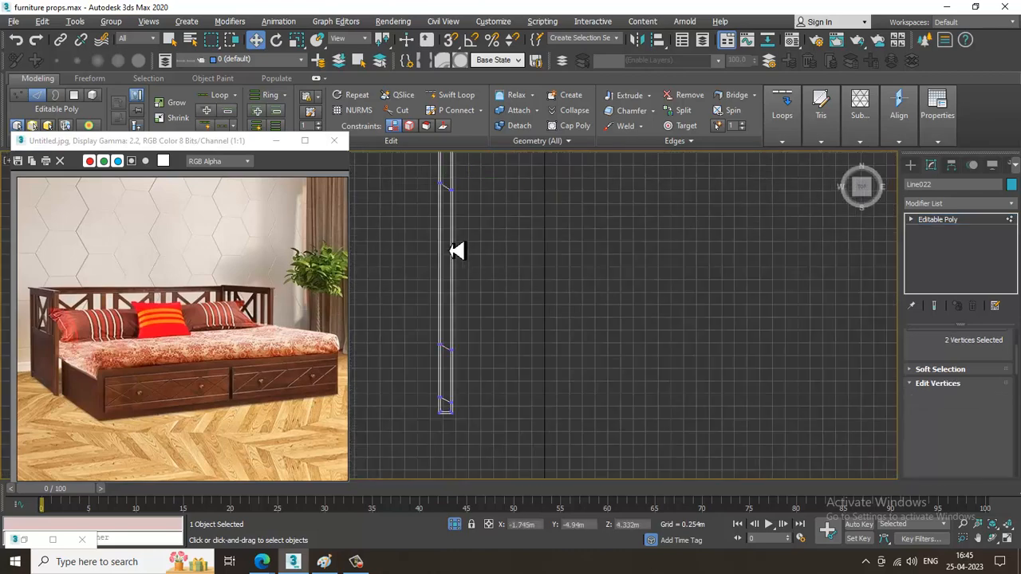
left_click_drag(430, 243, 513, 175)
key("r")
middle_click_drag(479, 178, 514, 247)
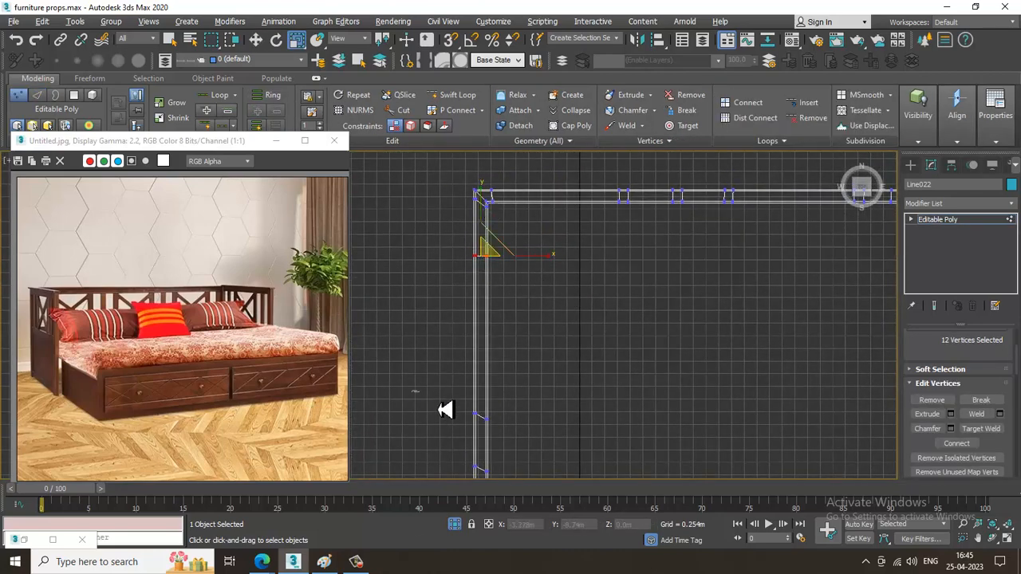
Scale the vertices of the left arm's front inserted cut and its end cut flat along Y.
left_click_drag(519, 441, 517, 435)
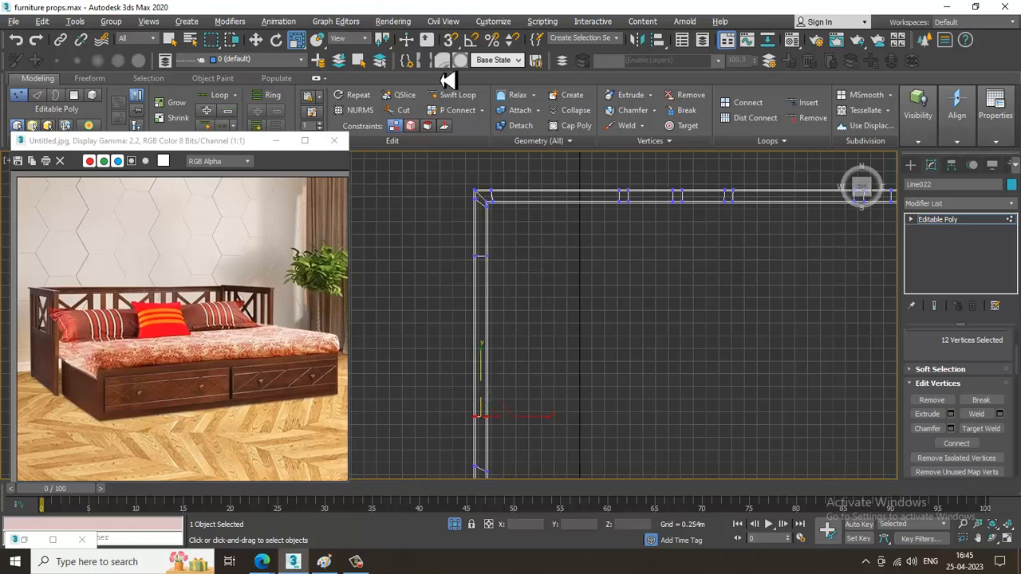
middle_click_drag(512, 441, 512, 323)
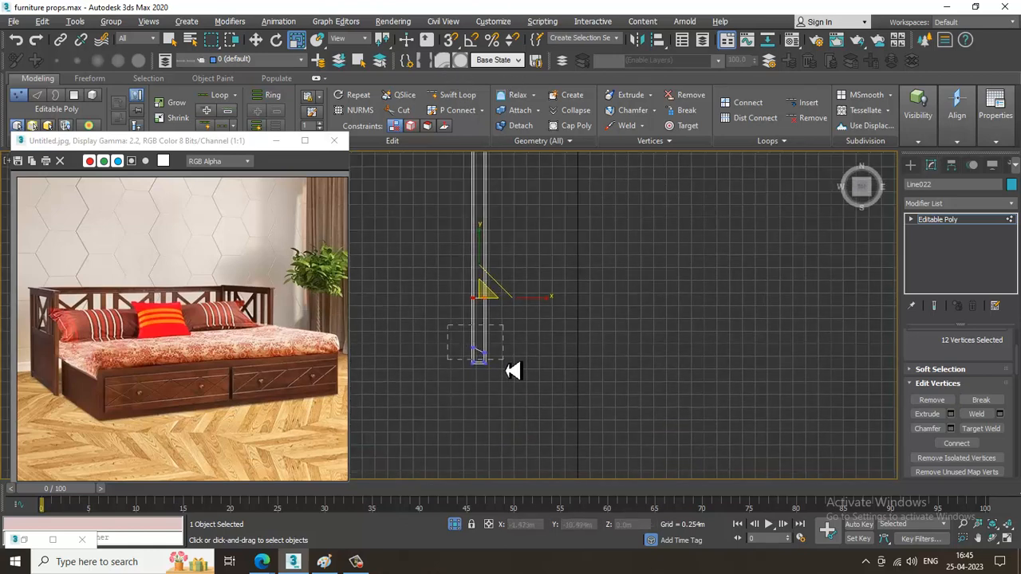
left_click_drag(522, 367, 524, 365)
left_click_drag(460, 57, 459, 56)
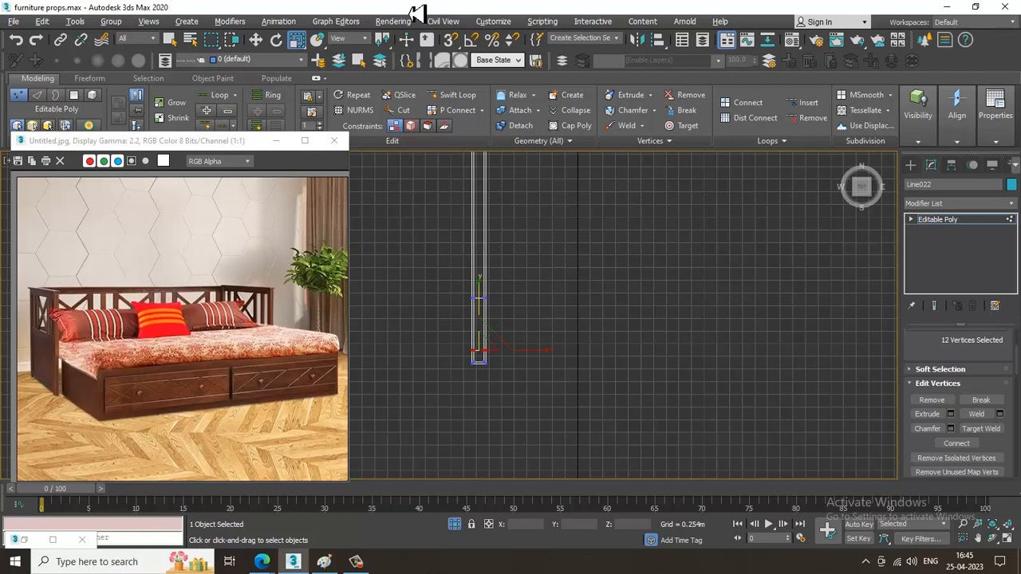
Flatten the vertices of the right arm's front inserted cut and its end cut by scaling them along Y.
middle_click_drag(695, 300, 397, 334)
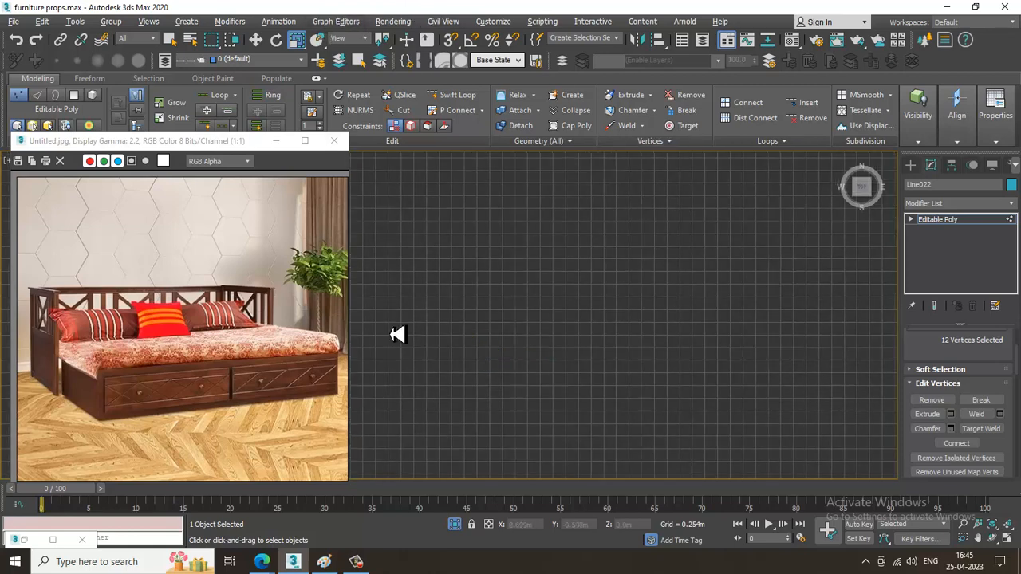
middle_click_drag(837, 323, 554, 306)
scroll(650, 244, "down", 5)
scroll(627, 252, "up", 5)
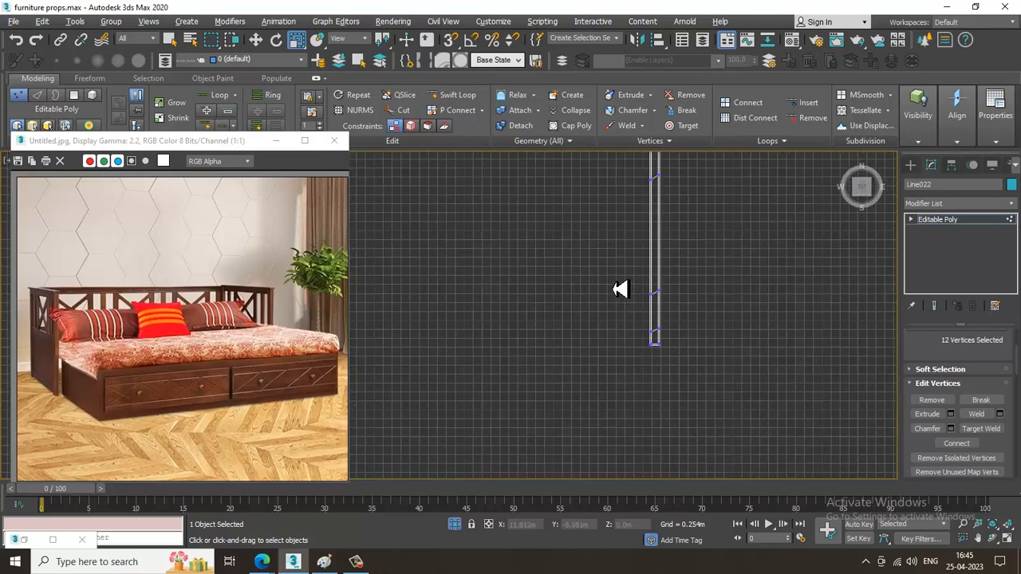
left_click_drag(613, 277, 724, 309)
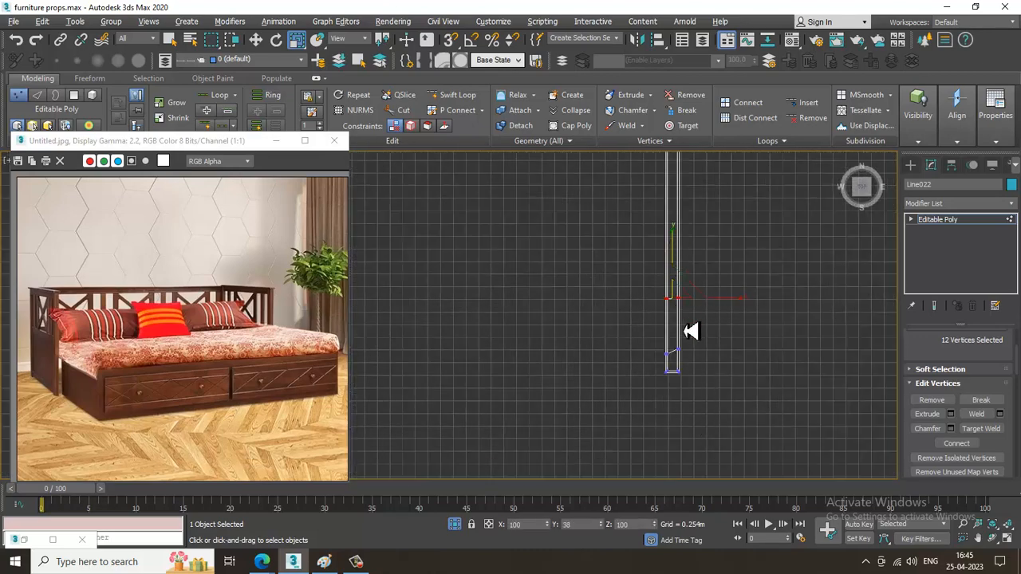
left_click_drag(646, 334, 715, 364)
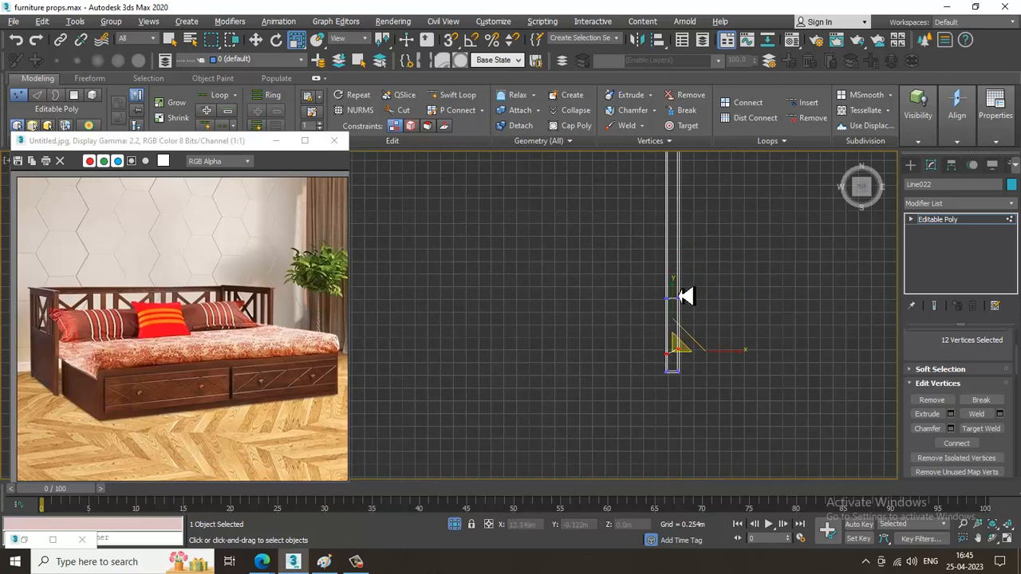
left_click_drag(671, 287, 748, 101)
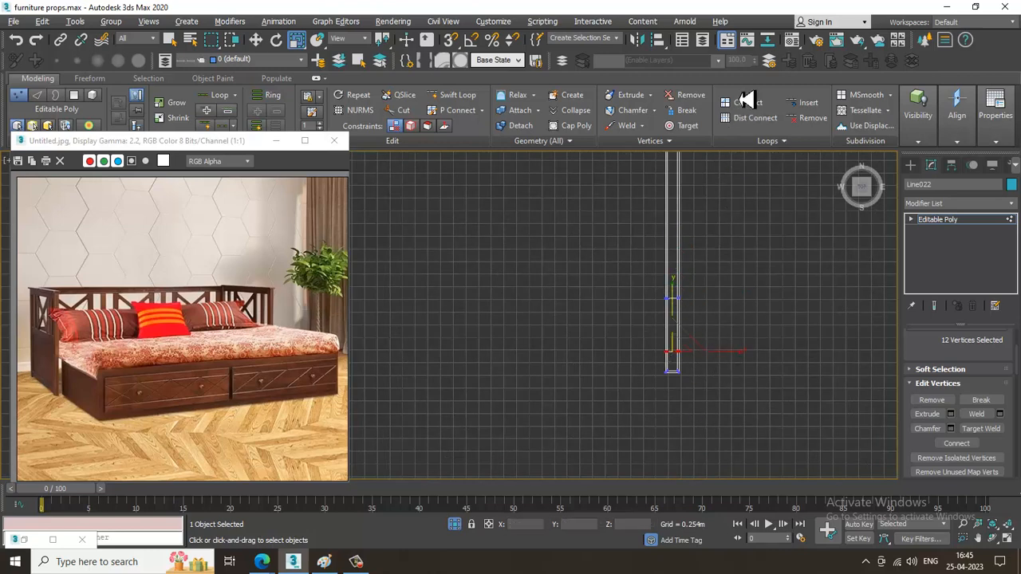
Scale the vertices of the right arm's rear inserted cut flat along Y so it runs straight across in the top view.
middle_click_drag(712, 182, 718, 330)
left_click_drag(724, 325, 726, 324)
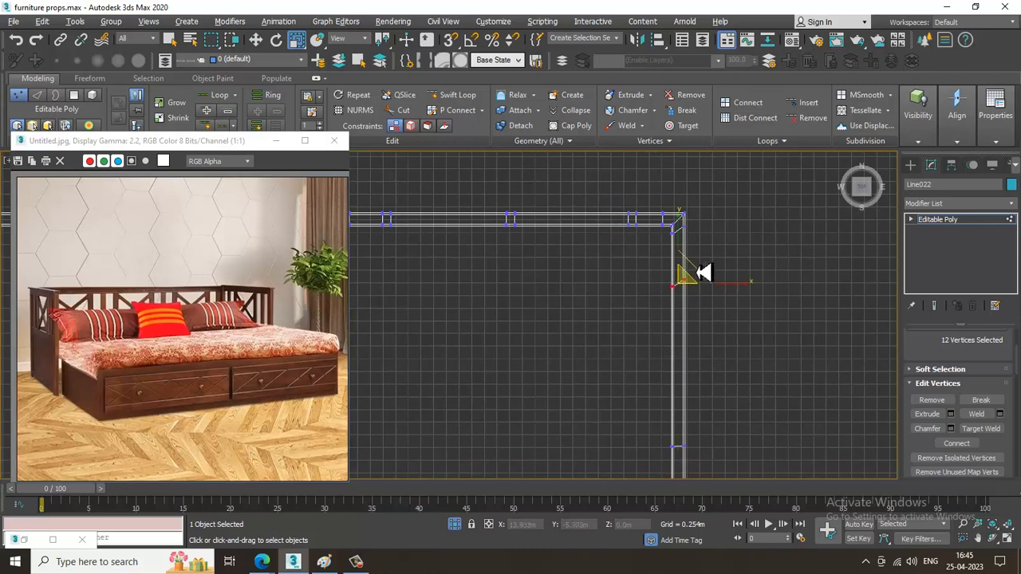
left_click_drag(678, 229, 860, 182)
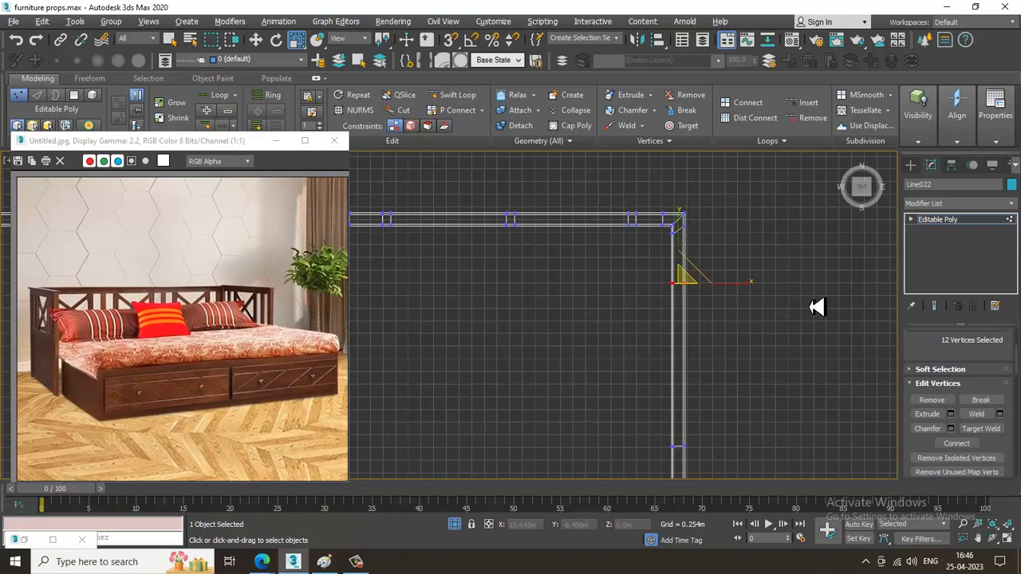
middle_click_drag(665, 339, 682, 292)
key("alt+w")
middle_click_drag(669, 378, 687, 319)
key("alt+w")
scroll(606, 306, "up", 3)
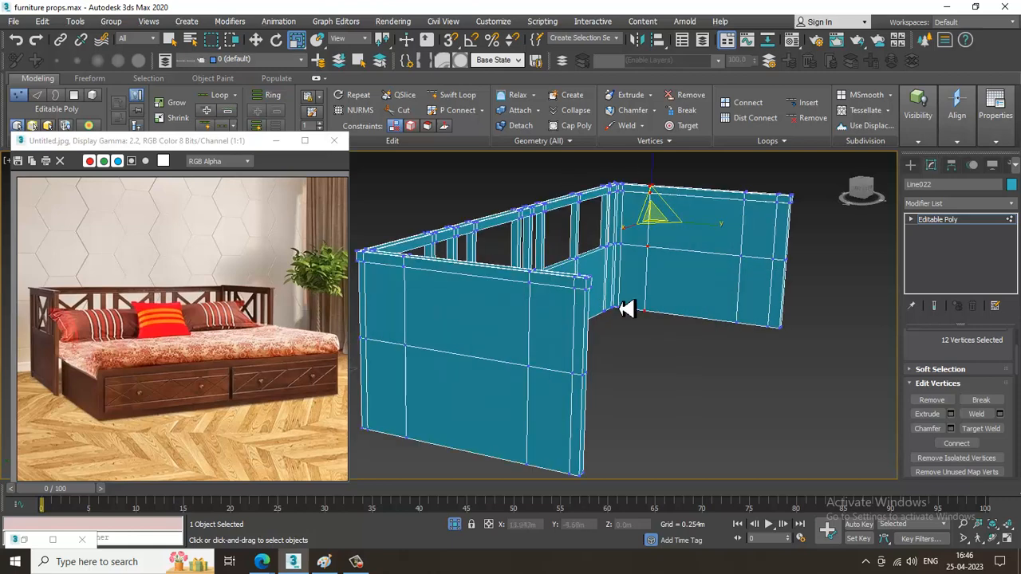
Bridge the upper middle polygons on both faces of the left side panel to cut an opening through it.
key("4")
left_click(511, 343)
scroll(478, 307, "up", 5)
key("w")
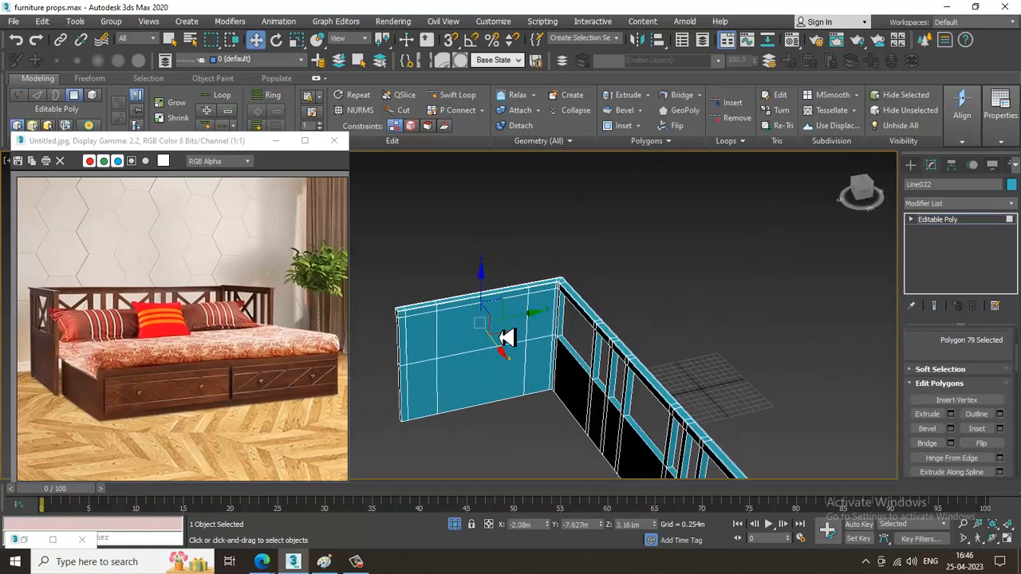
left_click(499, 338, "ctrl")
left_click(927, 446)
middle_click_drag(571, 362, 496, 234)
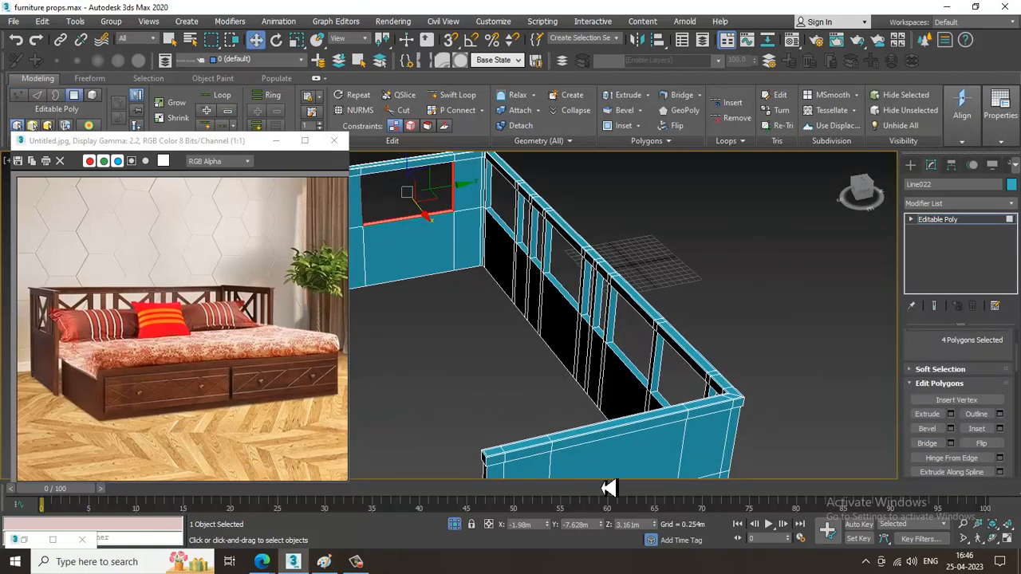
Bridge the matching upper middle polygons on both faces of the right side panel to cut its opening.
left_click(592, 421)
middle_click_drag(591, 419, 706, 368, "alt")
middle_click_drag(556, 447, 672, 356)
left_click(538, 386, "ctrl")
left_click(927, 447)
middle_click_drag(638, 363, 666, 380, "alt")
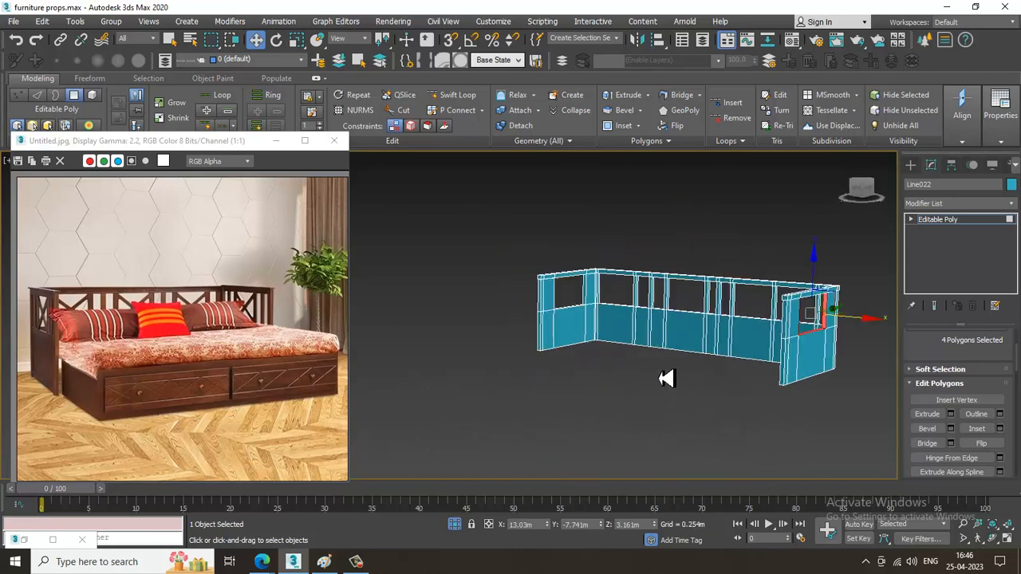
Draw a diagonal line spline across the first wide back opening in the front view, from its upper right to its lower left corner.
key("alt+w")
middle_click(717, 237)
key("alt+w")
middle_click_drag(717, 271, 596, 285)
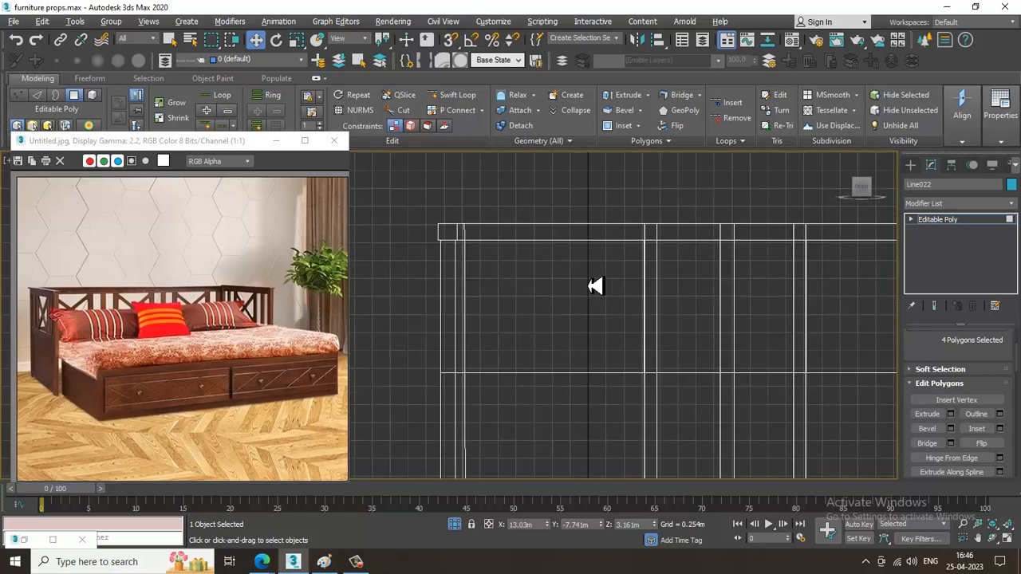
left_click(913, 167)
left_click(937, 252)
scroll(636, 241, "up", 2)
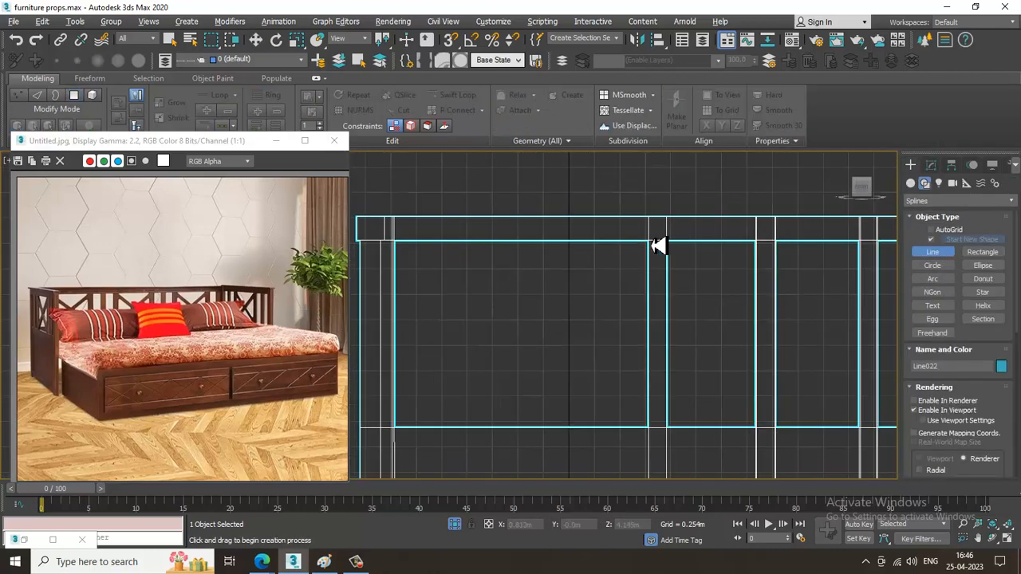
left_click(650, 236)
middle_click_drag(490, 377, 532, 330)
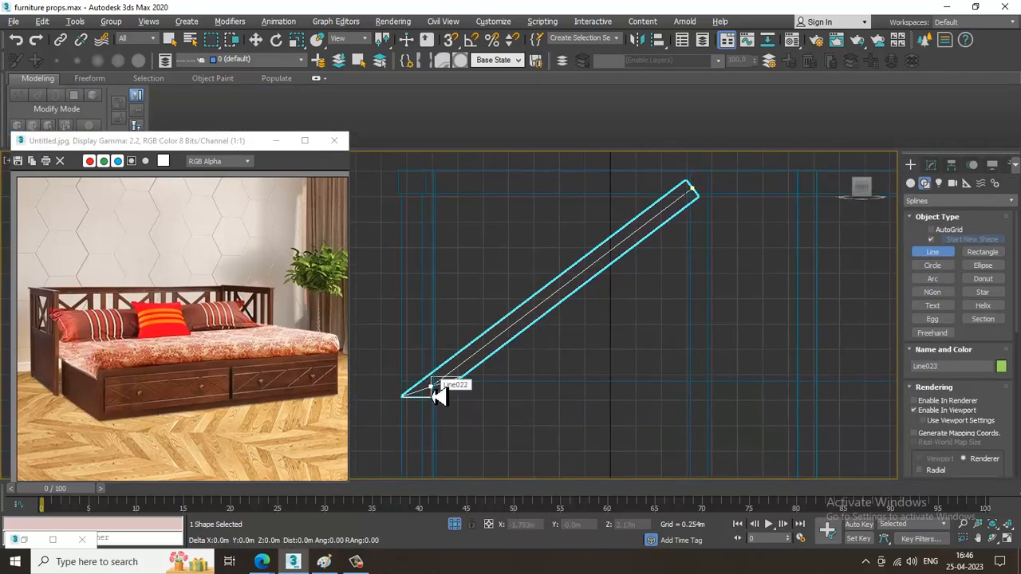
right_click(432, 387)
right_click(509, 392)
Set the diagonal spline's rectangular rendering length to 0.157 m.
key("alt+w")
middle_click(753, 433)
key("alt+w")
middle_click_drag(747, 433, 909, 268, "alt")
left_click(930, 164)
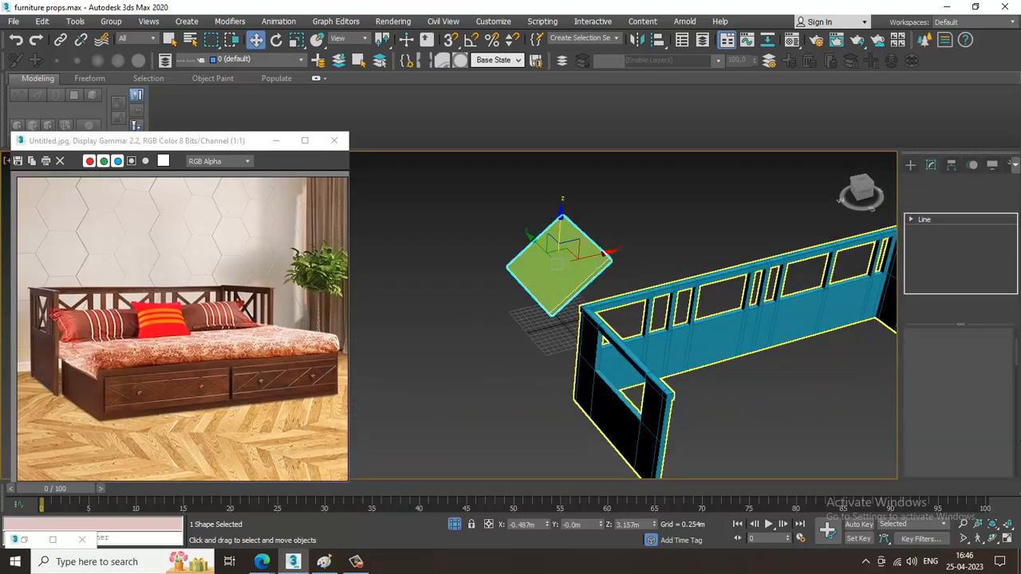
left_click_drag(1002, 411, 1014, 462)
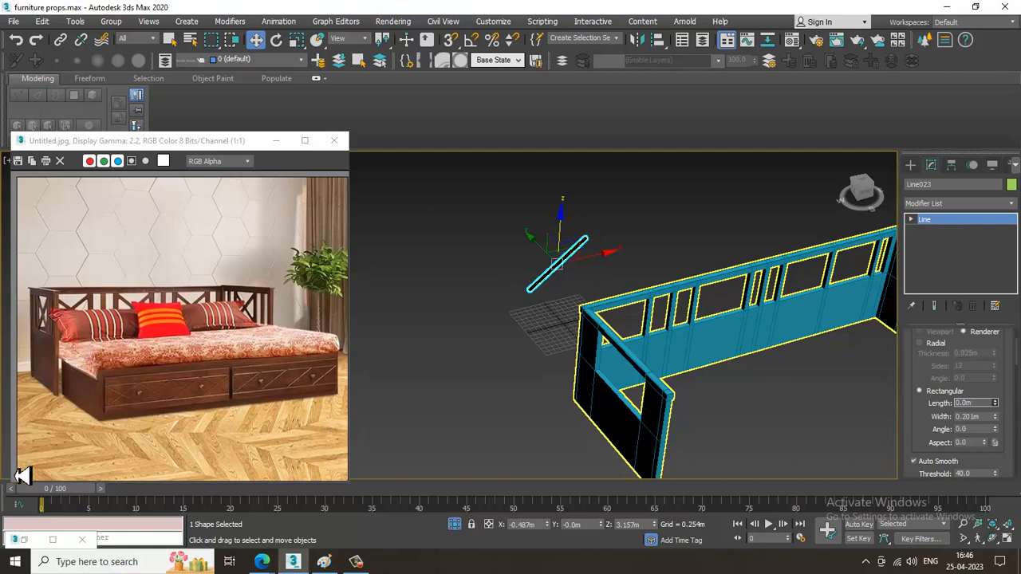
middle_click_drag(6, 340, 588, 337, "alt")
Move the diagonal slat along Y to about -4.823 m so it sits within the back panel's thickness.
left_click_drag(524, 315, 720, 353)
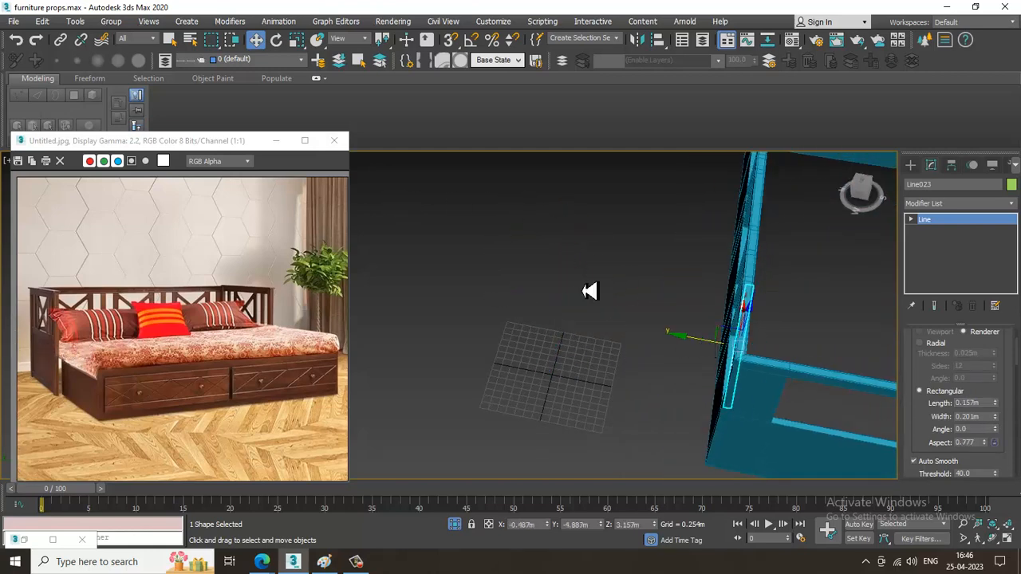
key("alt+w")
key("alt+w")
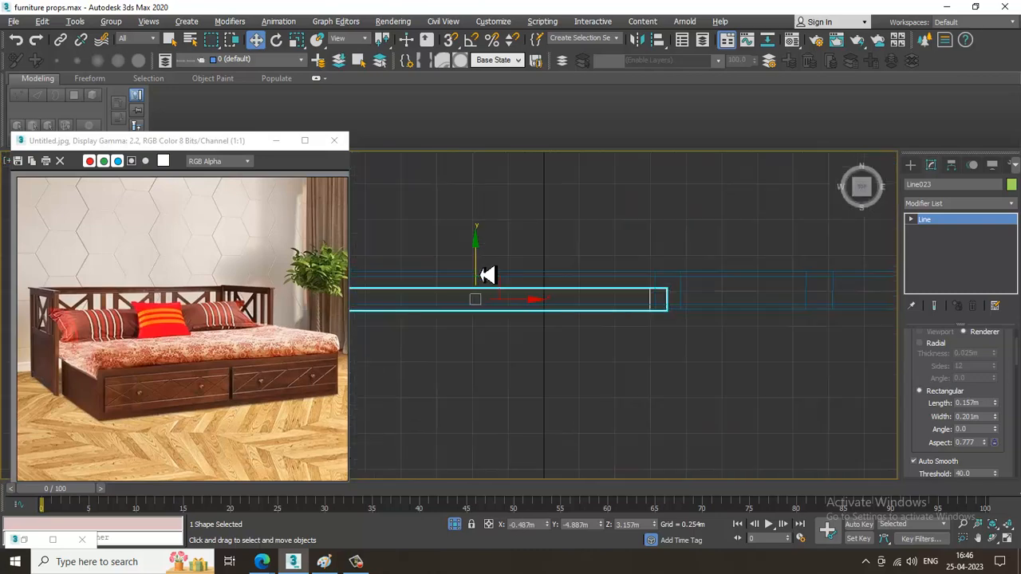
left_click_drag(477, 271, 478, 261)
key("alt+w")
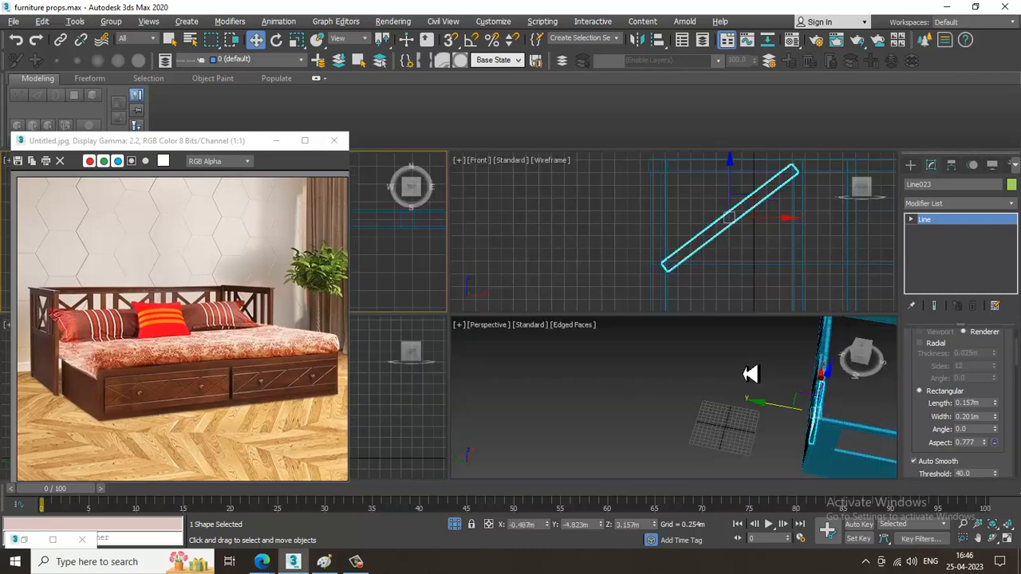
key("alt+w")
Reduce the diagonal slat's rectangular rendering width to 0.199 m.
middle_click_drag(745, 374, 703, 288)
scroll(690, 289, "down", 3)
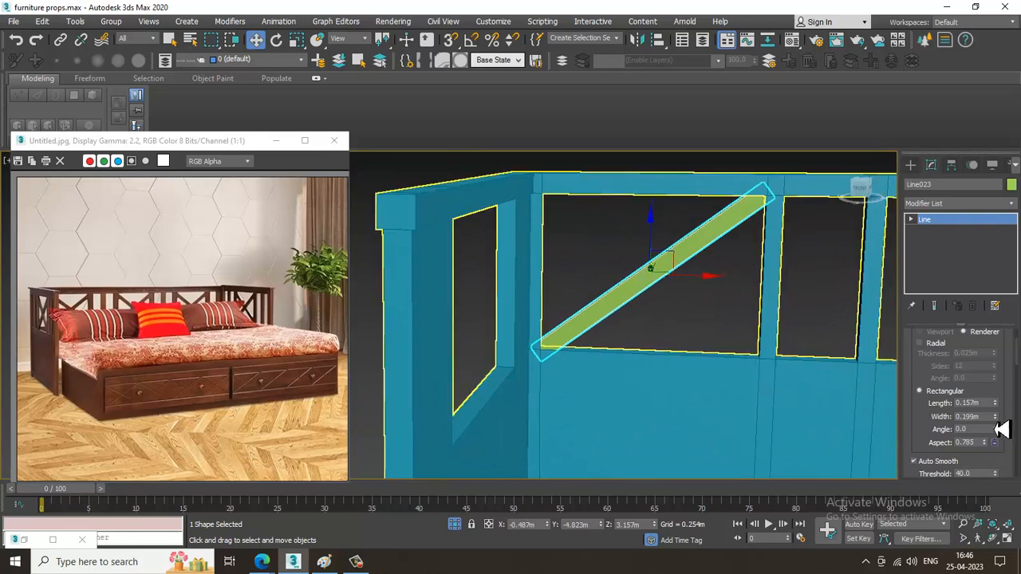
left_click_drag(1001, 429, 1004, 430)
middle_click_drag(687, 339, 653, 354, "alt")
middle_click_drag(608, 237, 627, 223, "alt")
middle_click_drag(627, 223, 597, 206)
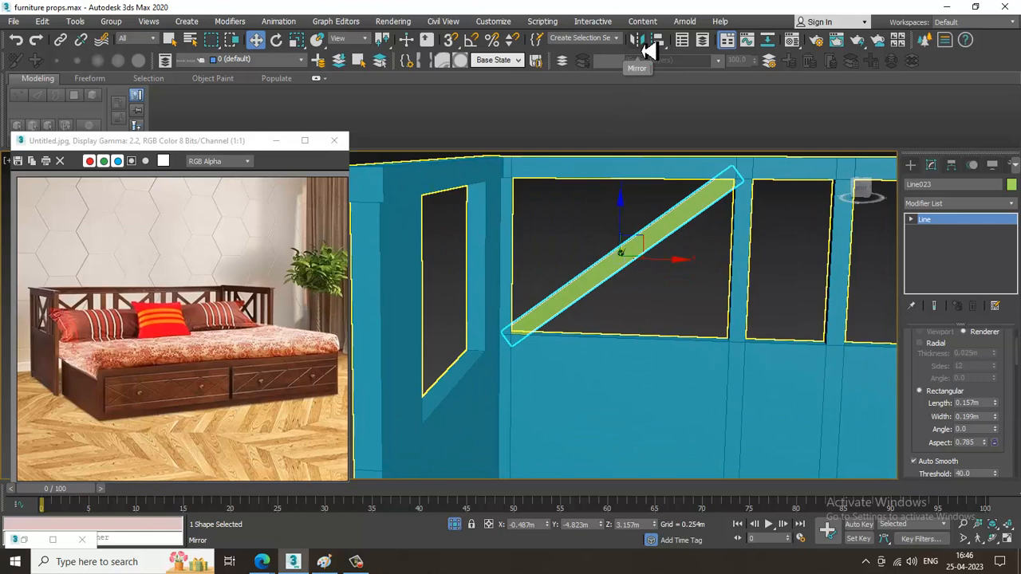
Mirror the diagonal slat along X as a copy to form a cross in the first back opening.
left_click(648, 44)
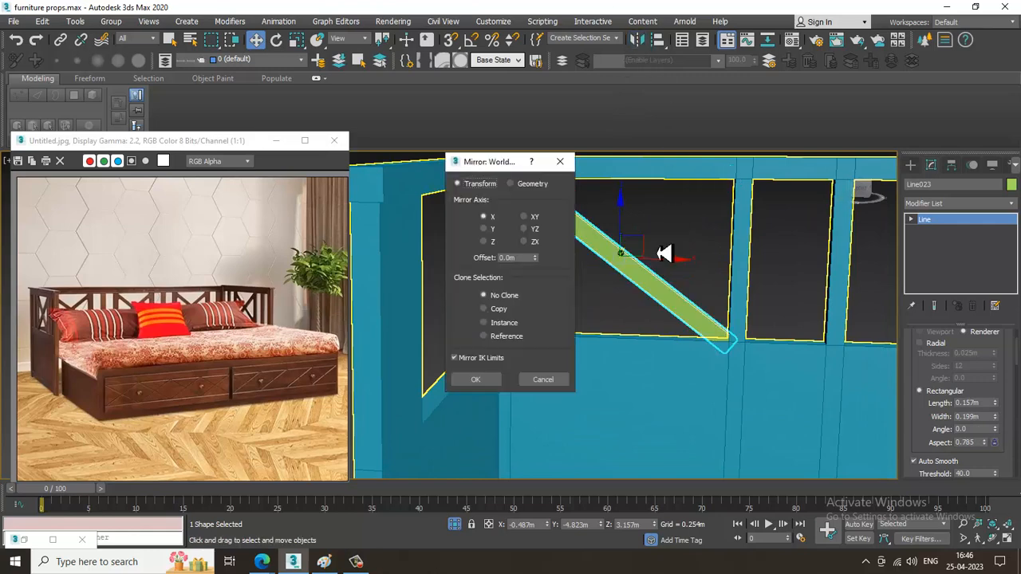
left_click(478, 380)
scroll(627, 365, "down", 3)
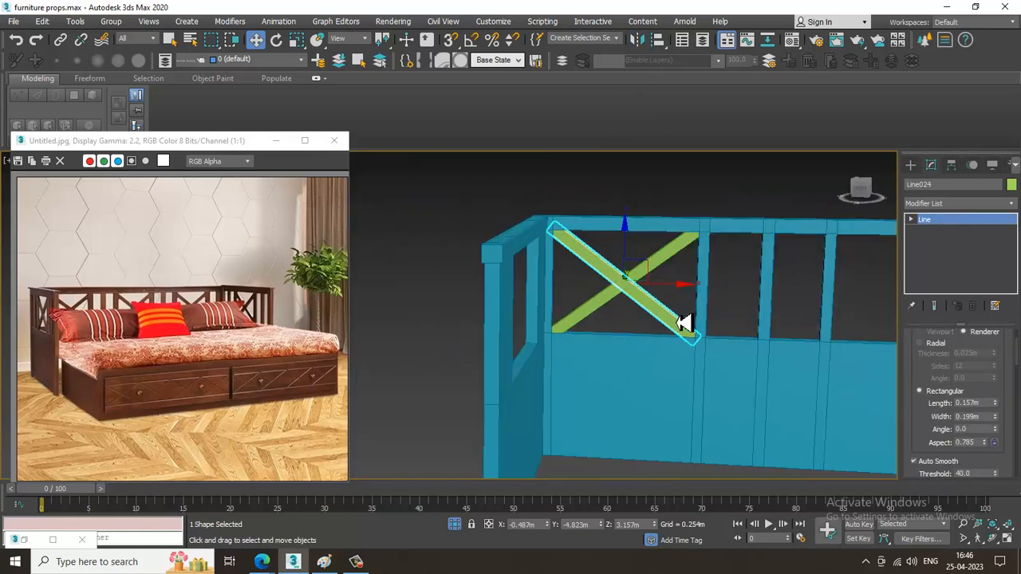
mouse_move(684, 324)
middle_mouse_down("alt")
mouse_move(770, 337)
mouse_move(693, 342)
middle_mouse_up("alt")
left_click(665, 180)
middle_click_drag(654, 208, 614, 252, "alt")
scroll(611, 279, "up", 3)
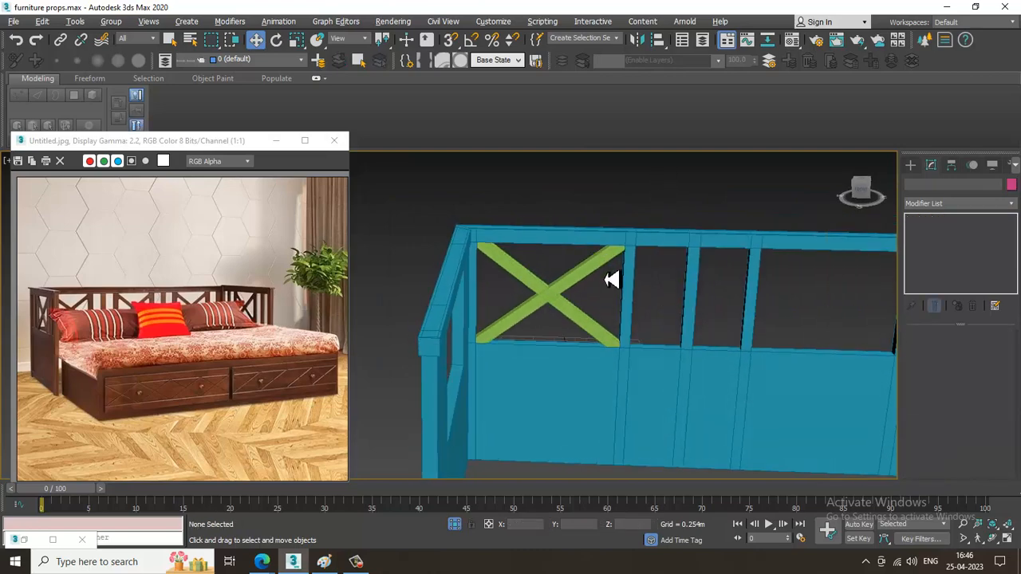
middle_click_drag(610, 298, 606, 273, "alt")
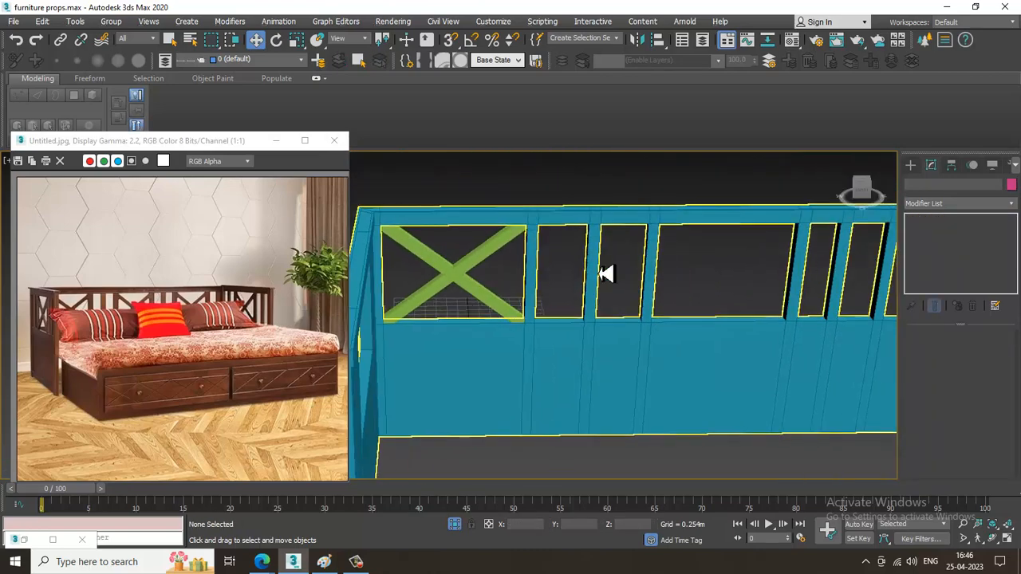
Copy both crossed slats along X into the next two wide back openings.
left_click(456, 274)
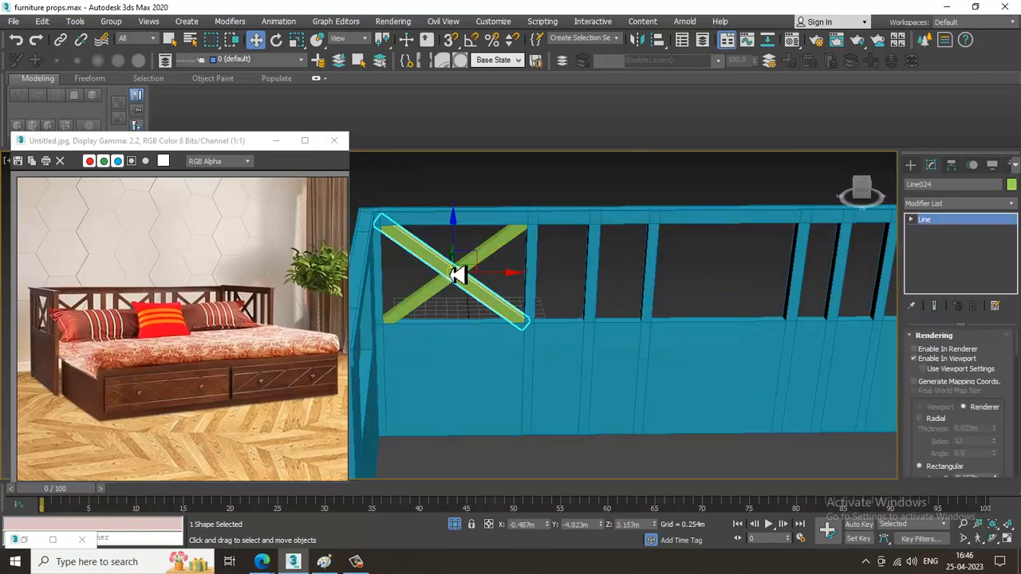
left_click(498, 261, "ctrl")
left_click_drag(513, 278, 781, 285, "shift")
left_click(519, 341)
middle_click_drag(698, 309, 538, 319, "alt")
left_click_drag(489, 298, 720, 314, "shift")
left_click(527, 338)
scroll(536, 341, "up", 5)
left_click(724, 280)
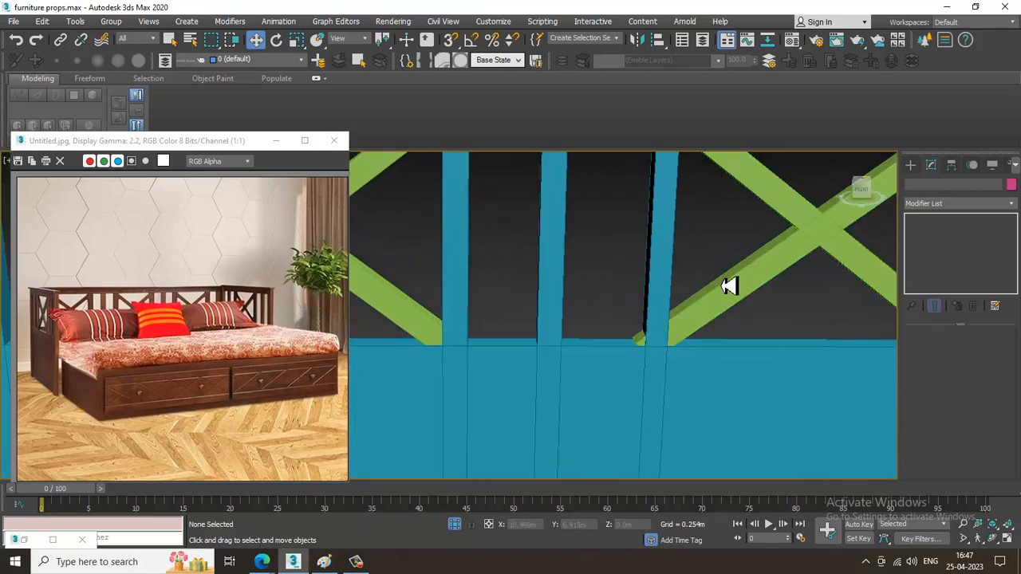
Shift the lower left vertex of the rising slat in the third cross along X so its end stays inside the post.
scroll(730, 286, "down", 4)
left_click(678, 308)
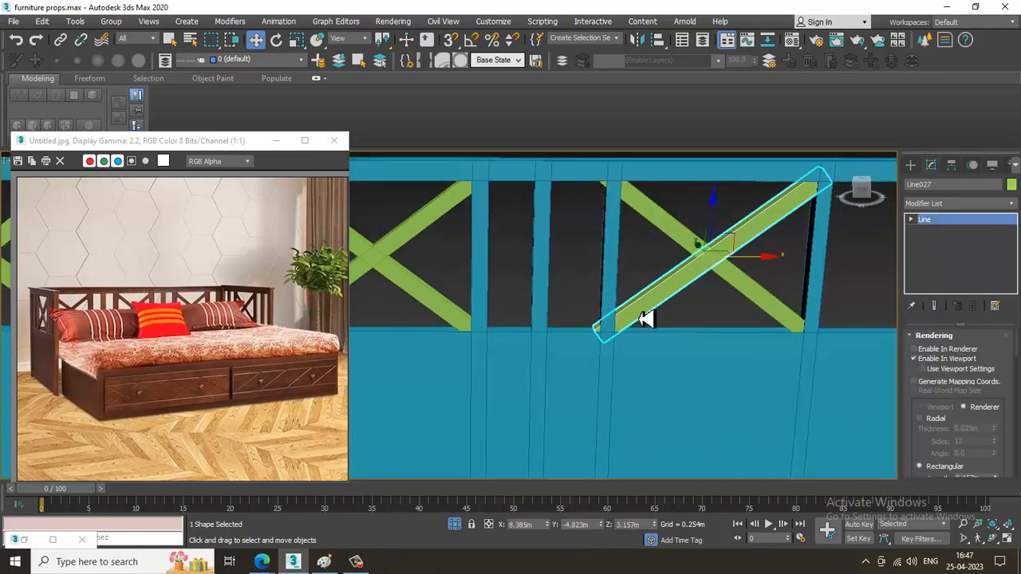
key("1")
left_click_drag(646, 342, 659, 342)
middle_click_drag(750, 263, 684, 313)
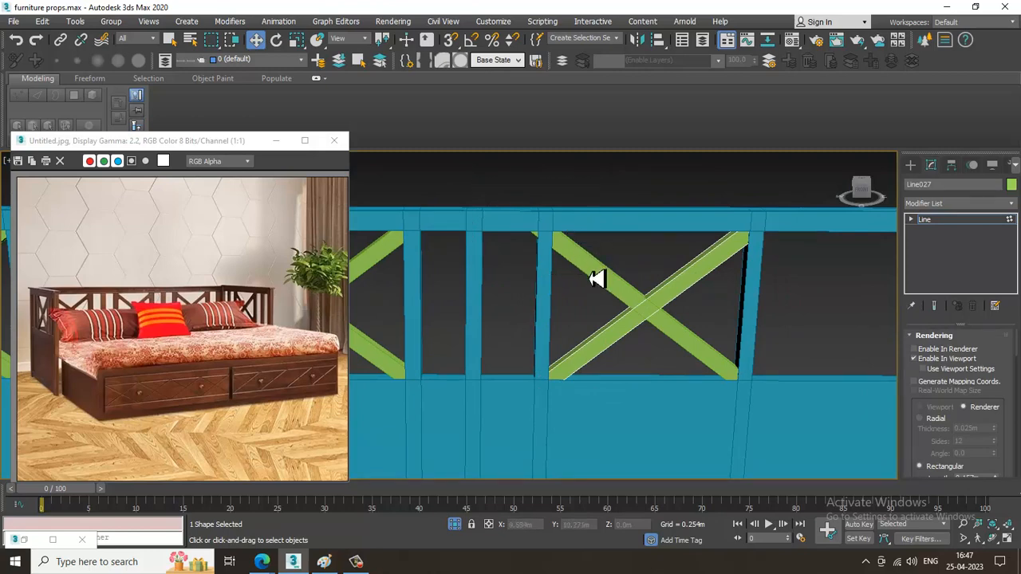
left_click(965, 222)
Move the upper left vertex of the third cross's other slat about 0.045 m along X so its end hides behind the post.
left_click(620, 300)
key("1")
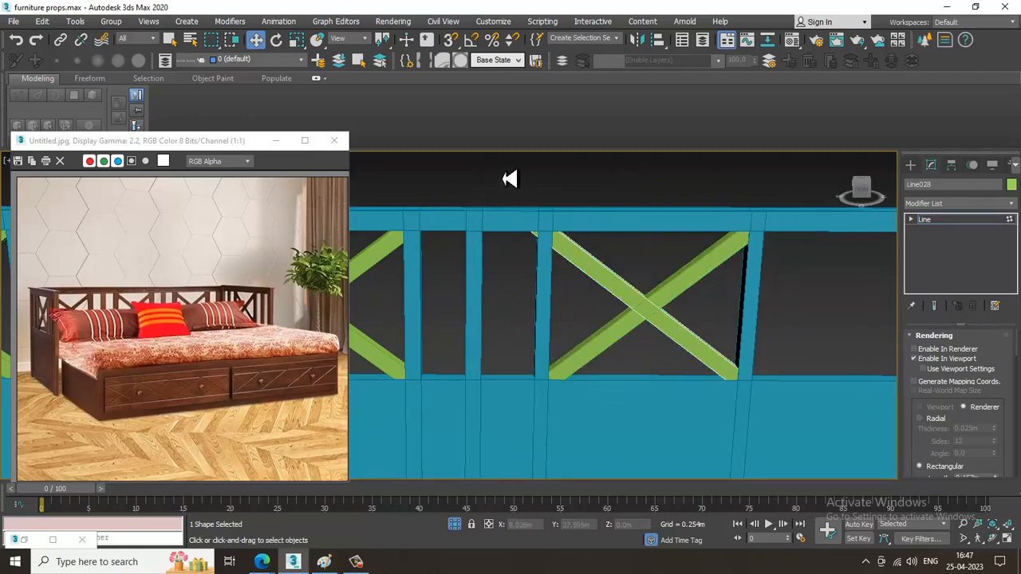
key("F3")
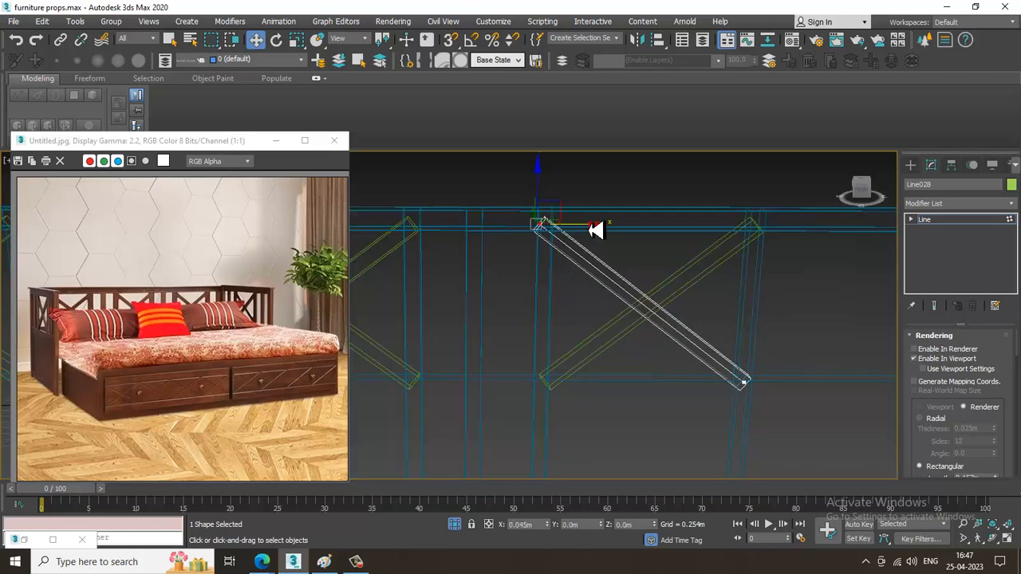
key("F3")
scroll(677, 246, "down", 3)
mouse_move(713, 264)
middle_mouse_down("alt")
mouse_move(683, 289)
mouse_move(654, 235)
mouse_move(687, 342)
middle_mouse_up("alt")
left_click(973, 223)
End the isolation of the daybed so the rest of the furniture scene is displayed.
scroll(627, 297, "down", 3)
scroll(693, 252, "down", 3)
right_click(690, 345)
left_click(721, 242)
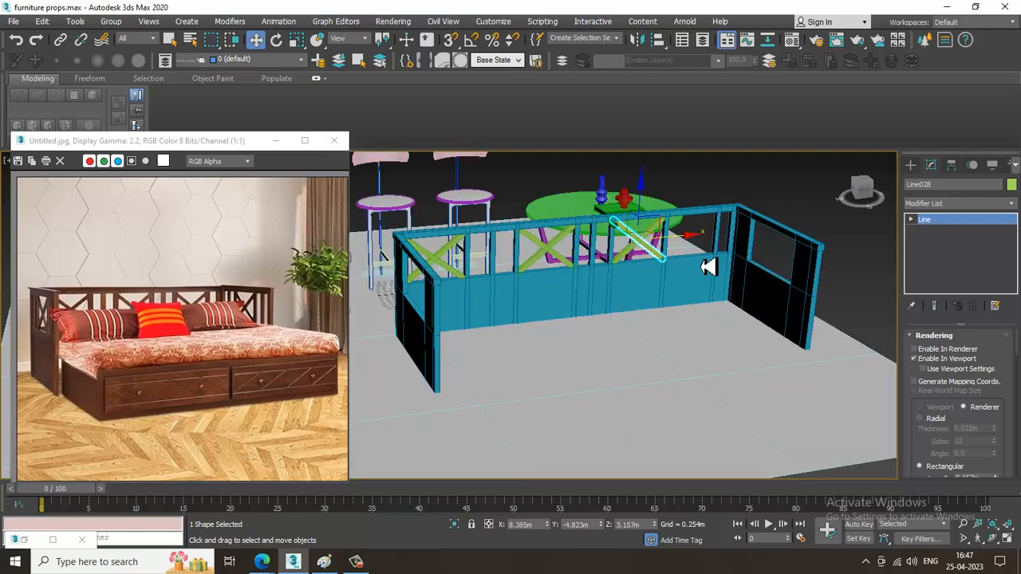
scroll(711, 266, "down", 5)
scroll(700, 307, "up", 4)
middle_click_drag(722, 274, 694, 342, "alt")
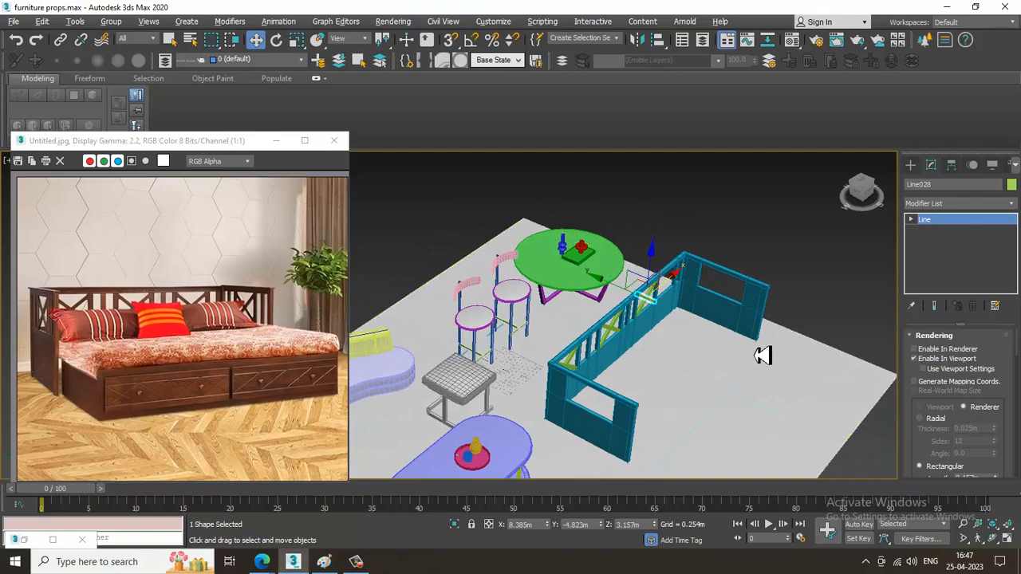
middle_click_drag(762, 356, 597, 299, "alt")
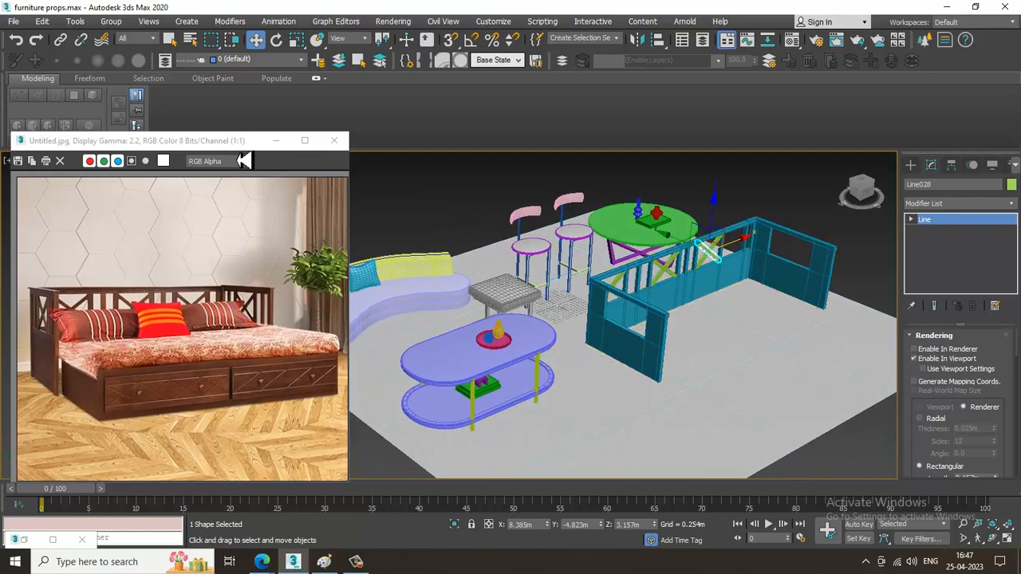
Move the reference image window aside to free the viewport and clear the slat selection.
left_click_drag(233, 142, 130, 103)
scroll(562, 323, "up", 4)
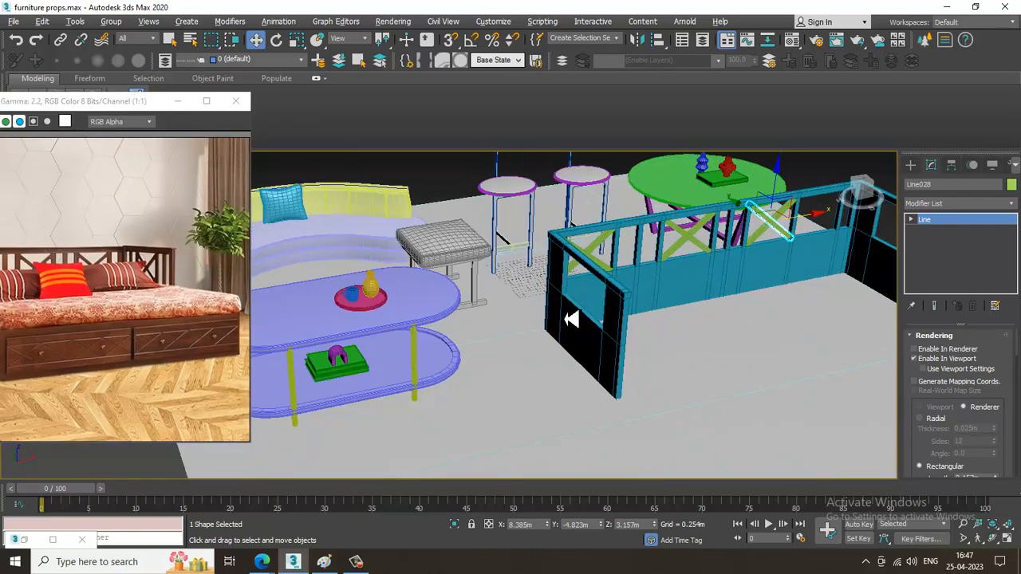
scroll(571, 319, "down", 4)
middle_click_drag(588, 343, 802, 200, "alt")
left_click(674, 411)
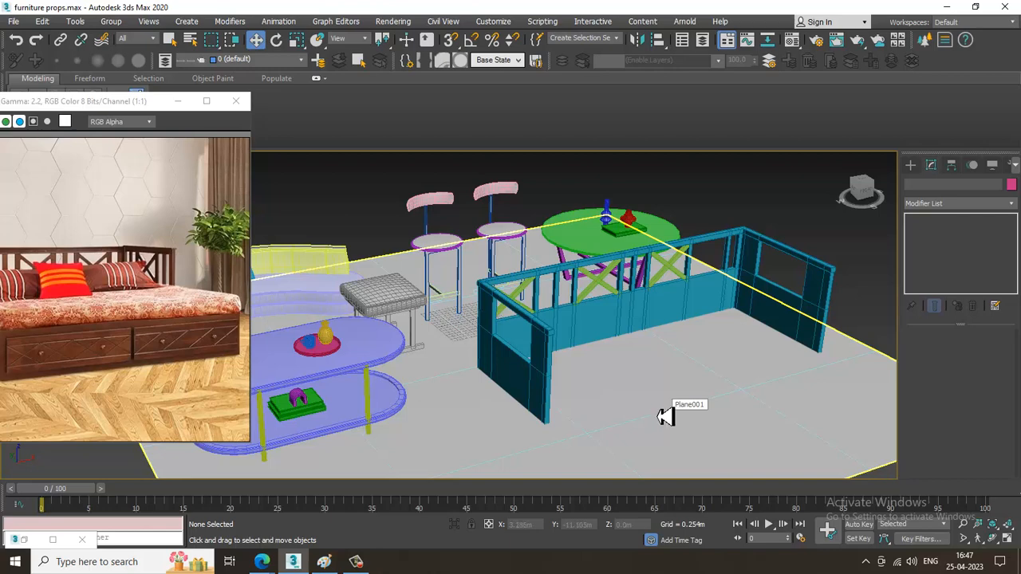
left_click(356, 563)
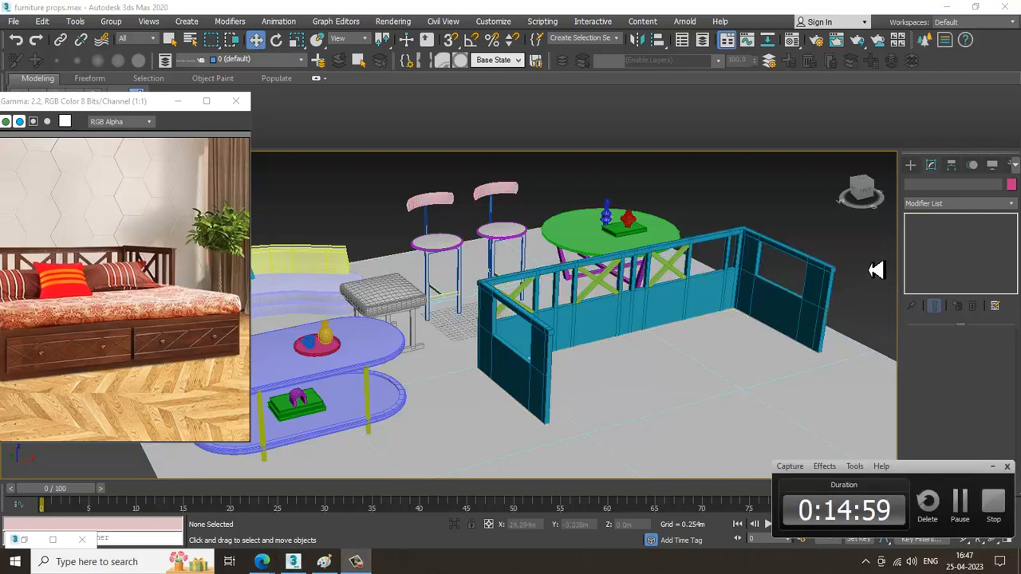